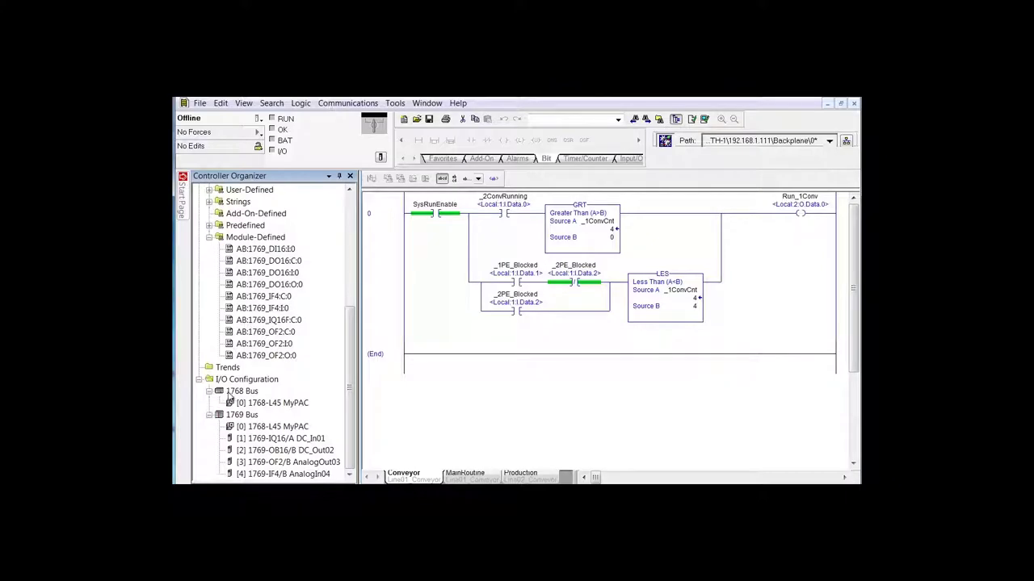
Step: Start a new 1768-ENBT Ethernet bridge module on the 1768 Bus with major revision 4
right_click(232, 393)
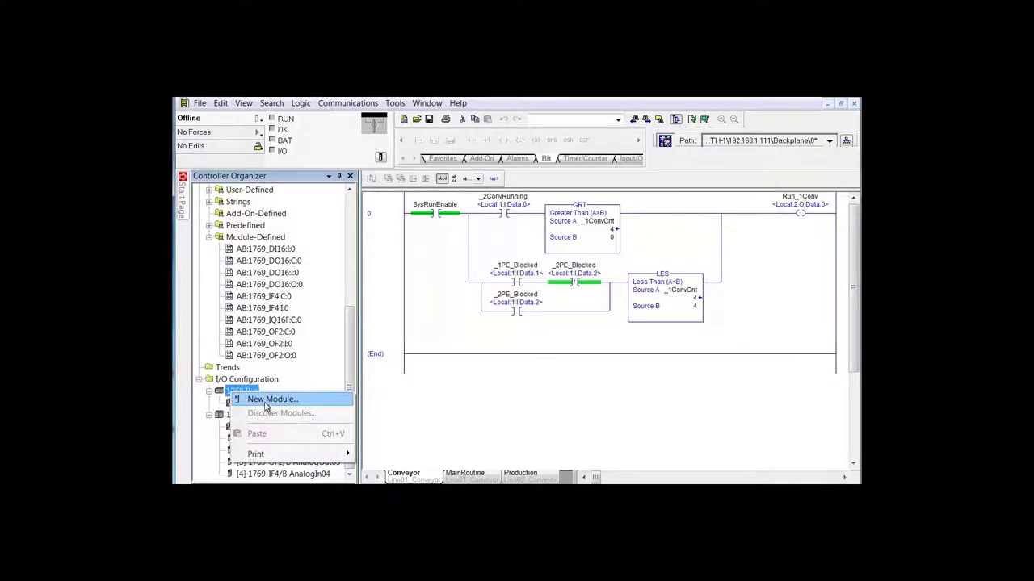
left_click(266, 399)
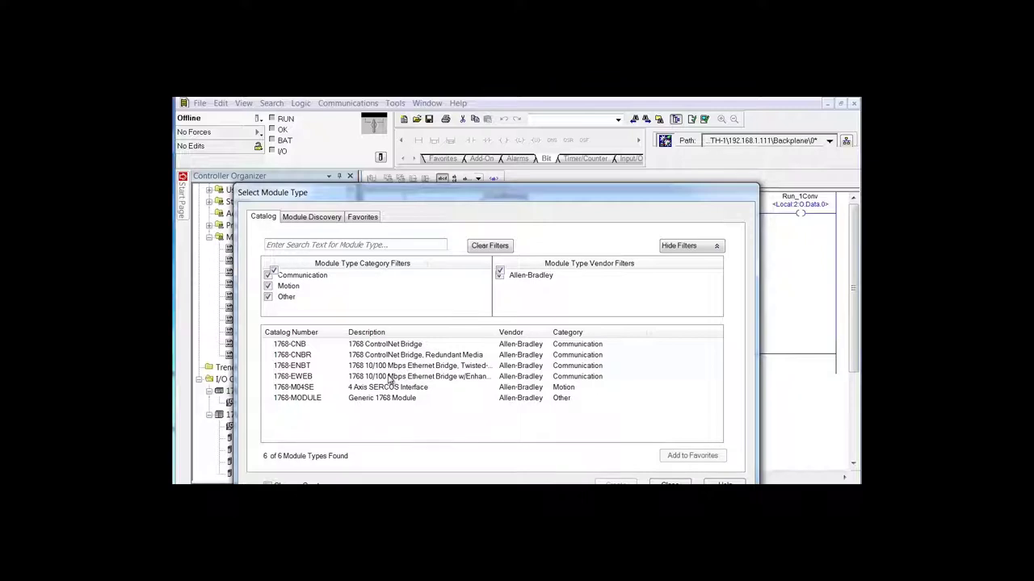
left_click(388, 368)
double_click(388, 368)
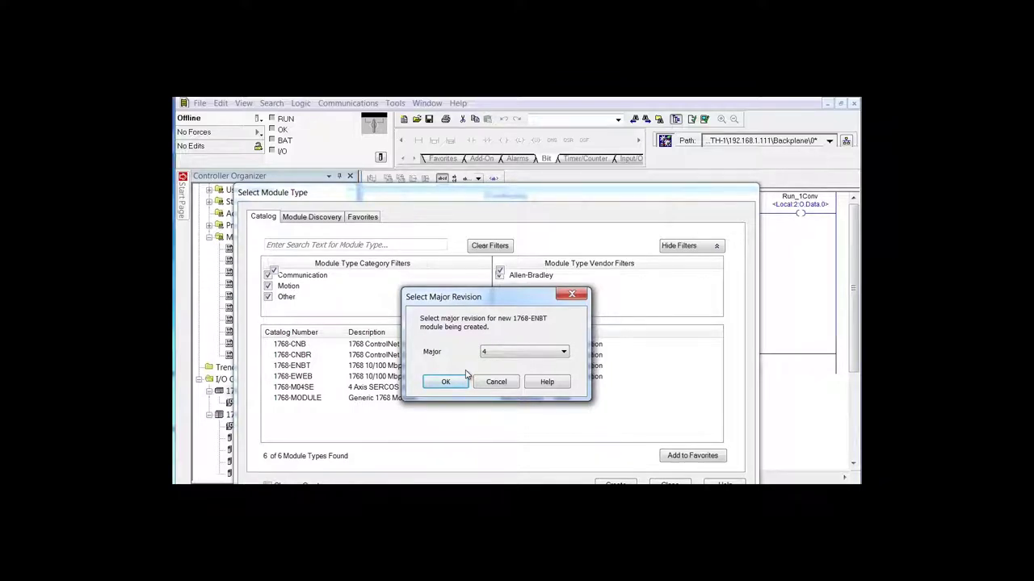
left_click(542, 357)
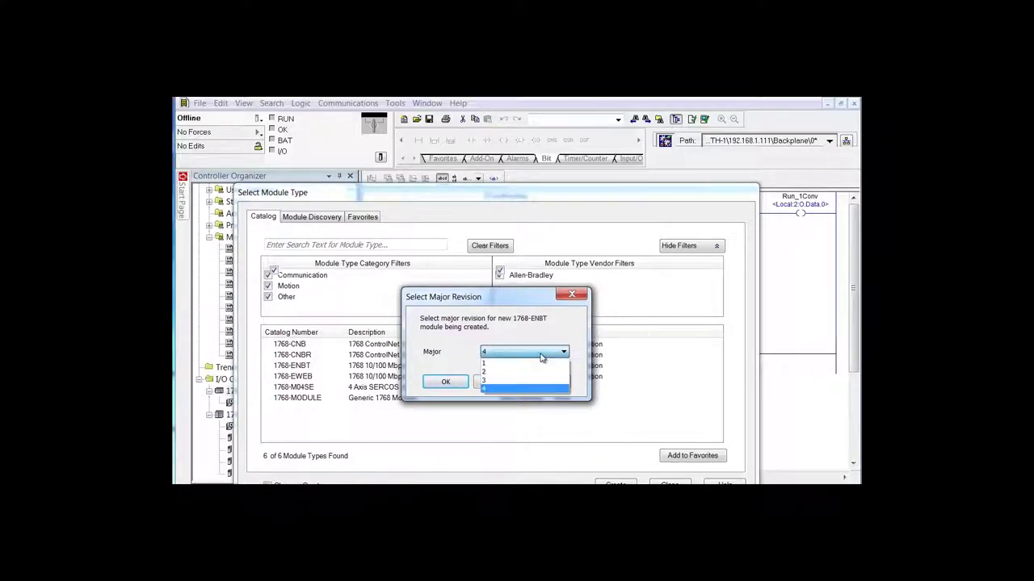
left_click(529, 388)
left_click(446, 383)
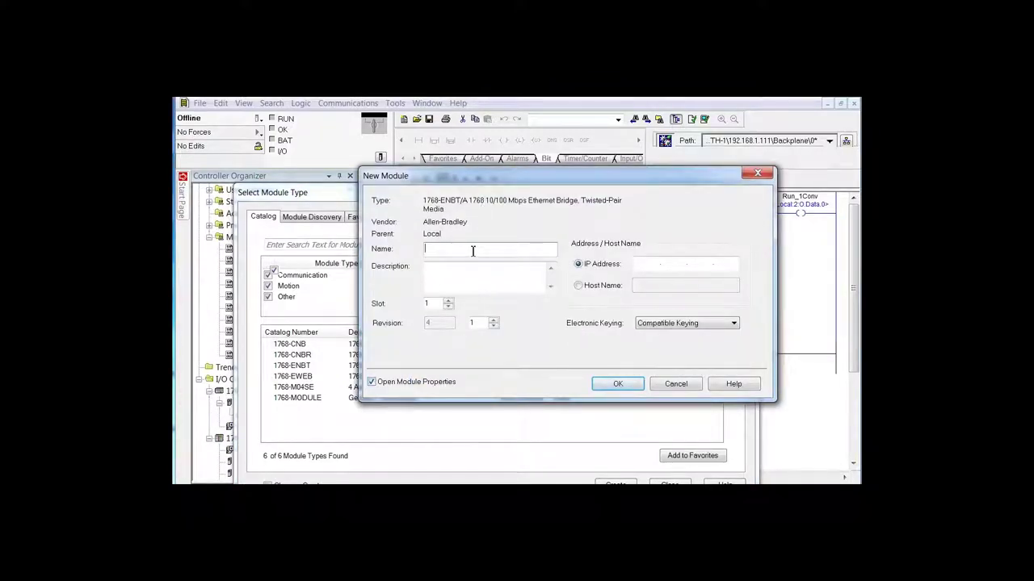
Step: Create the module as MyENBT with IP address 192.168.1.98 and electronic keying set to Disable Keying
type("MyENBT")
left_click(638, 264)
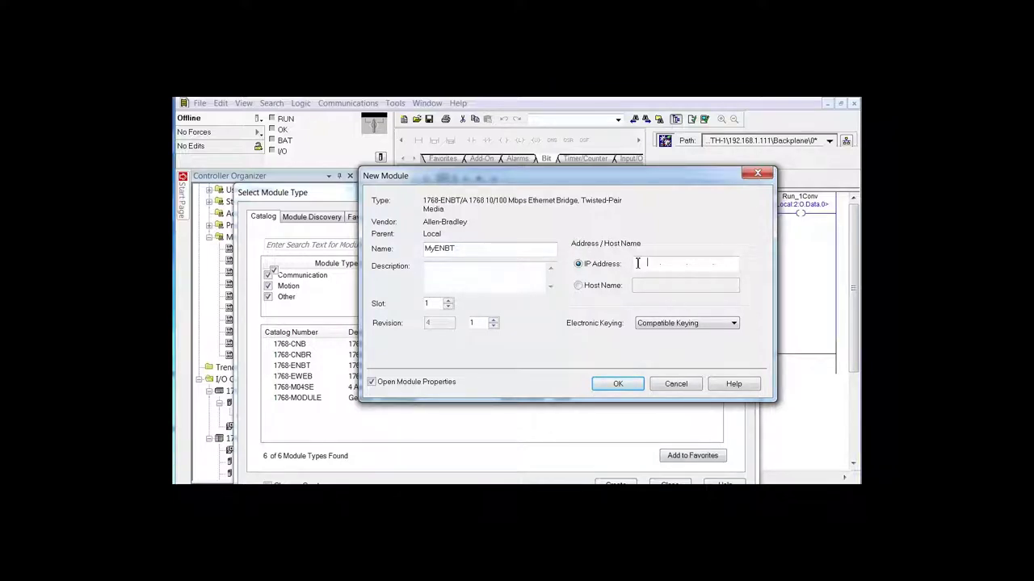
type("192.168.1.98")
left_click(699, 263)
type("1")
left_click(686, 327)
left_click(685, 344)
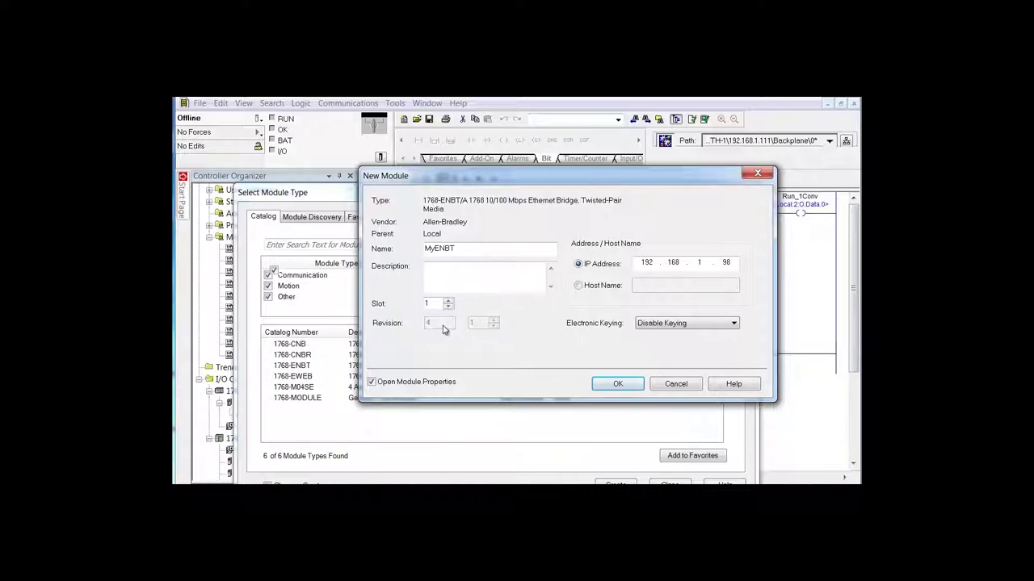
left_click(609, 384)
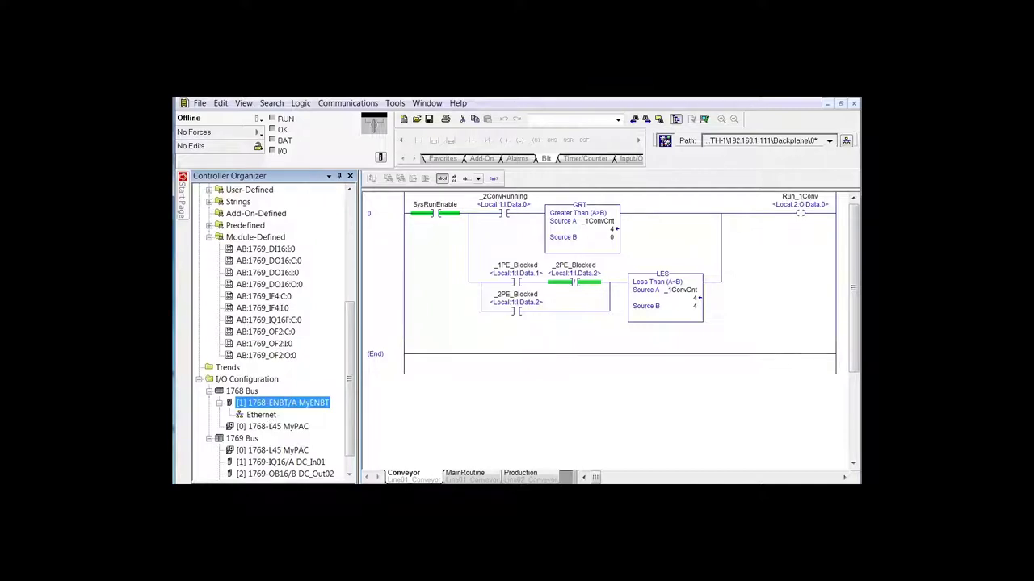
Step: Switch to RSLinx Classic and browse the AB_DF1-1 driver through the 1768-L45 backplane down to the 1768-ENBT/A Ethernet port
key("alt+Tab")
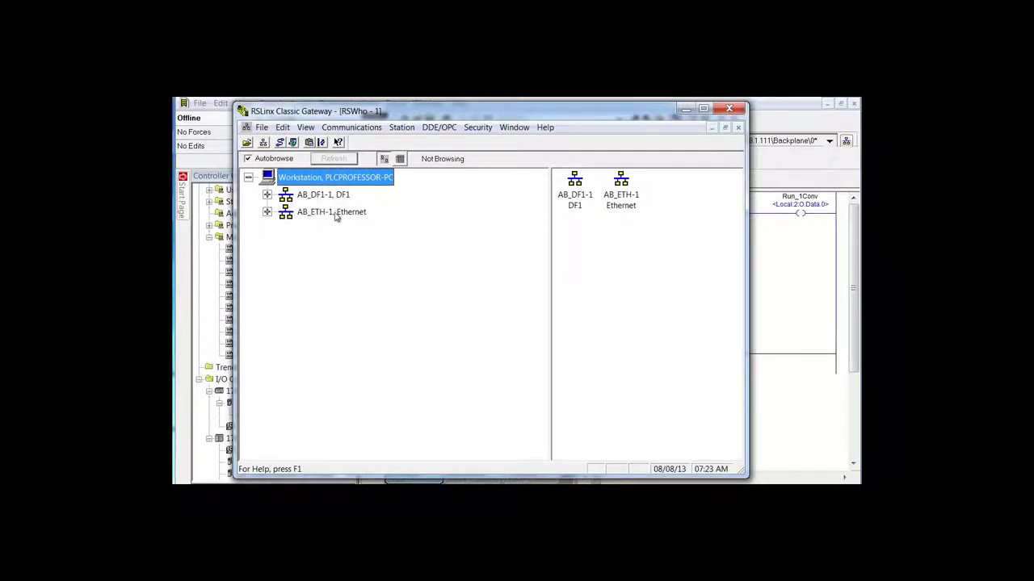
left_click(268, 195)
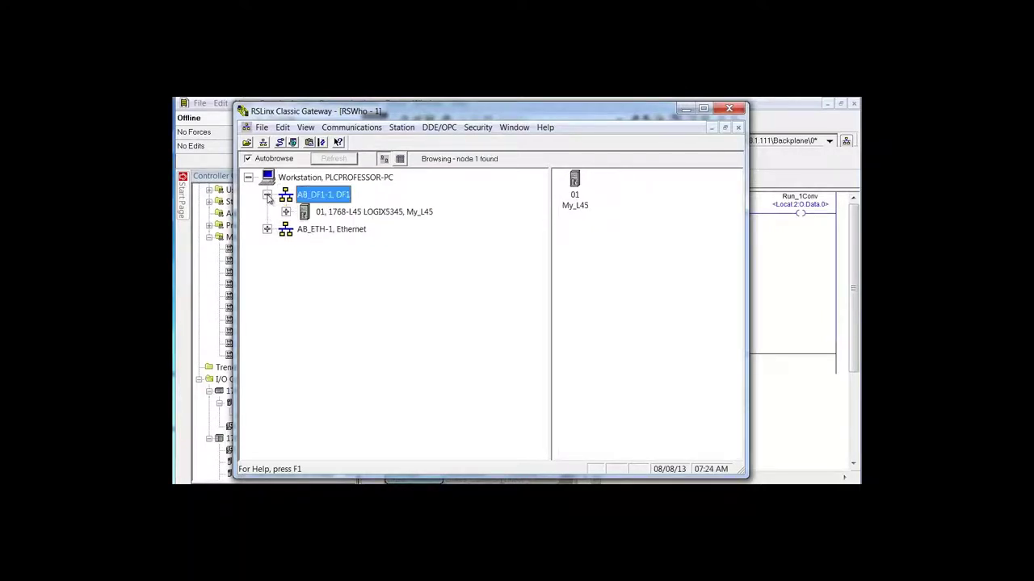
left_click(287, 213)
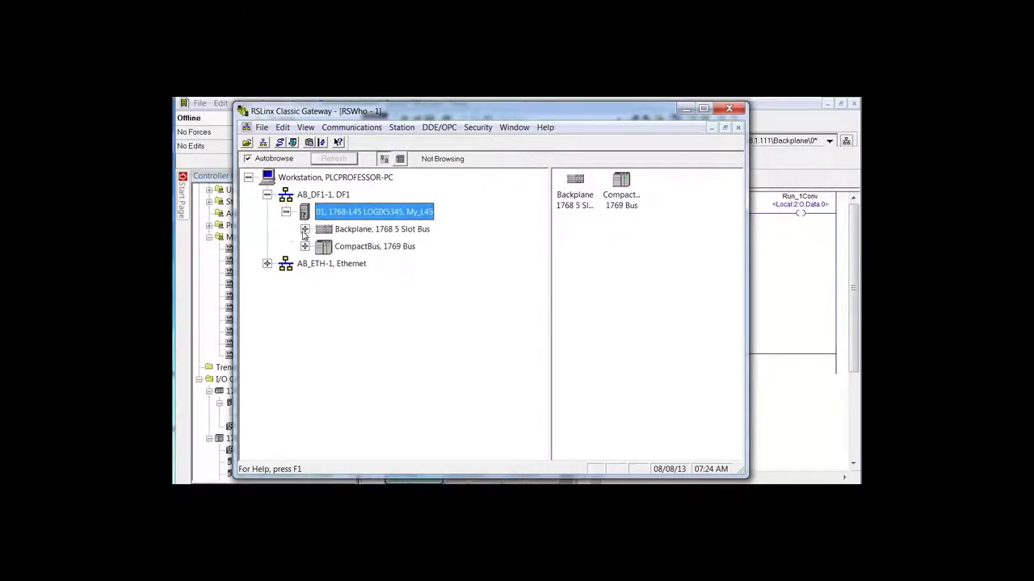
left_click(304, 230)
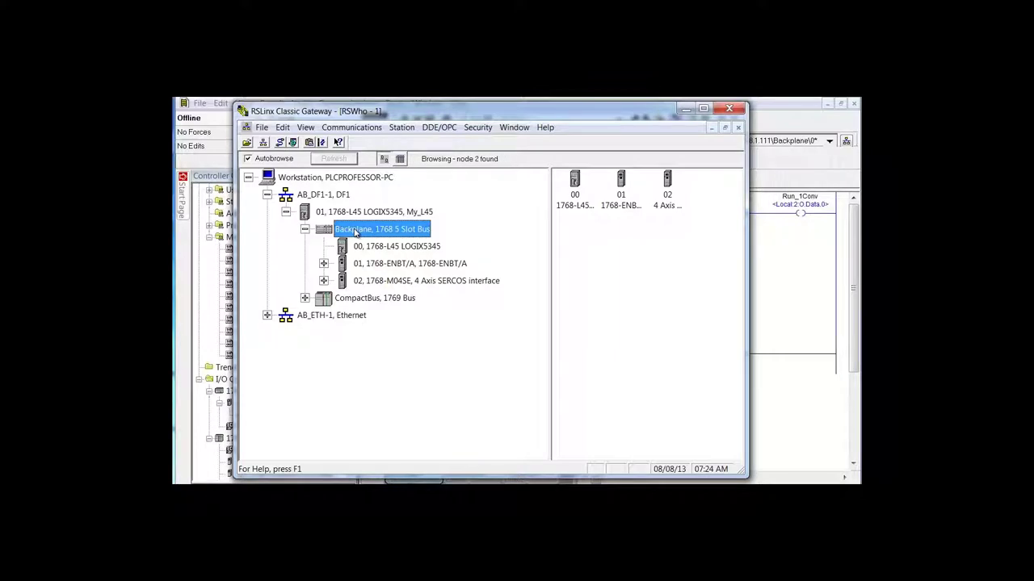
left_click(324, 263)
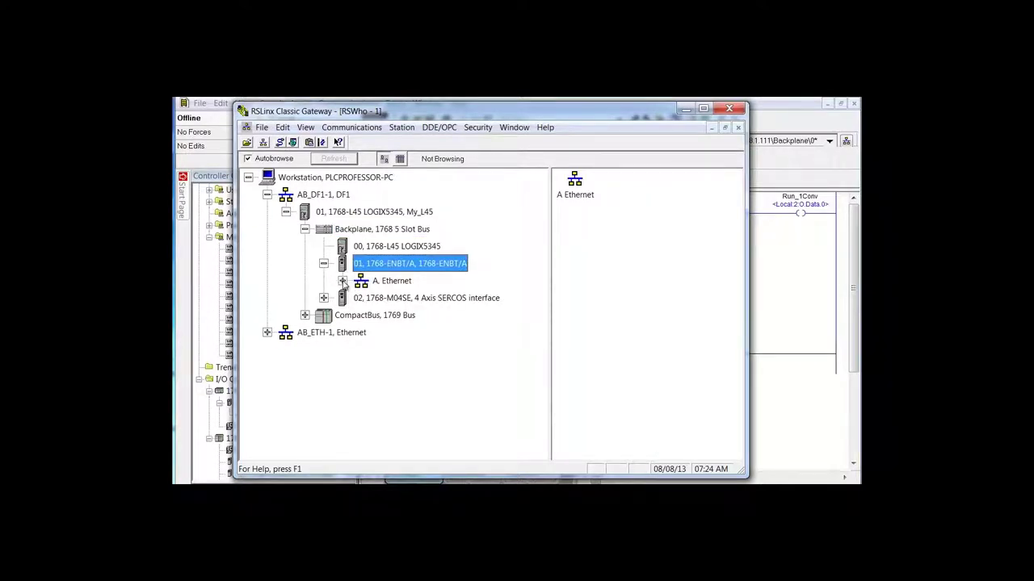
left_click(342, 282)
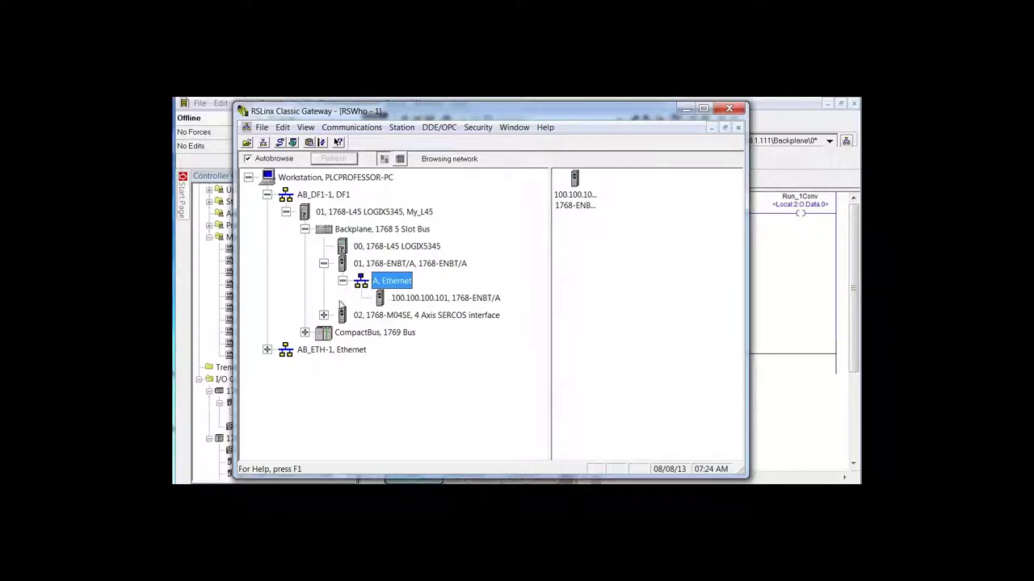
Step: Browse the SERCOS network under the 1768-M04SE module and check the options available for the Ultra3000 drive
left_click(323, 316)
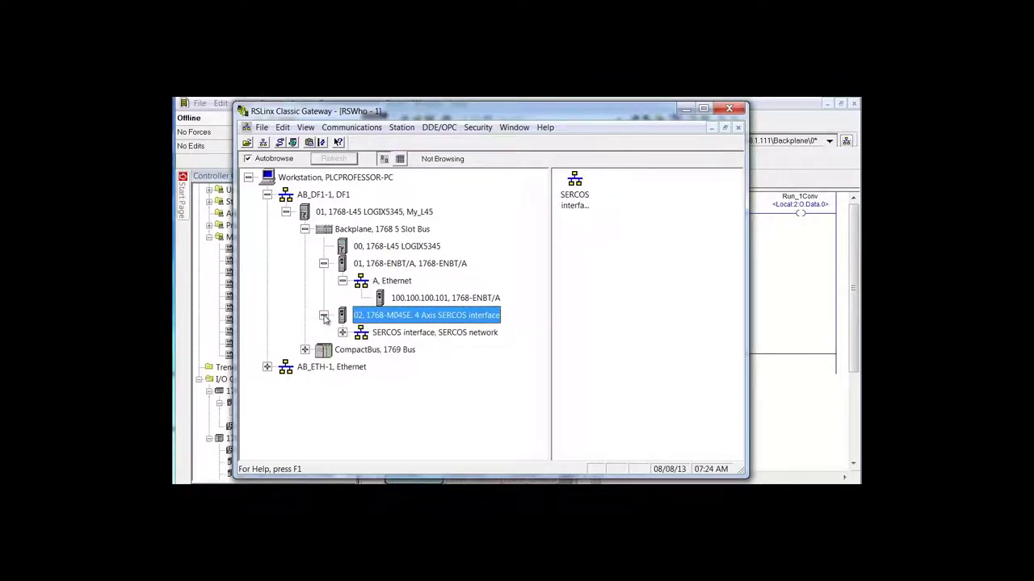
left_click(342, 333)
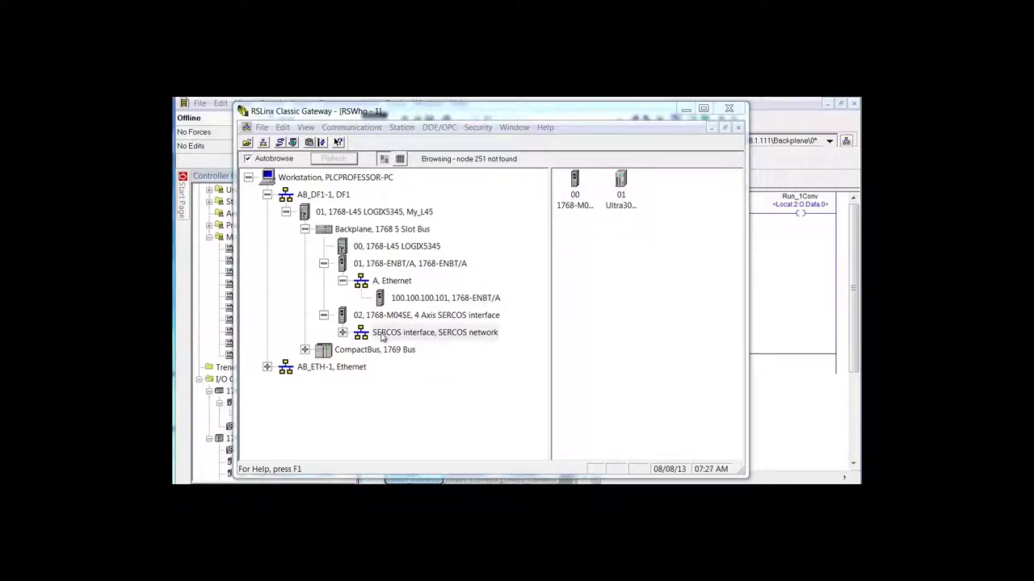
left_click(342, 333)
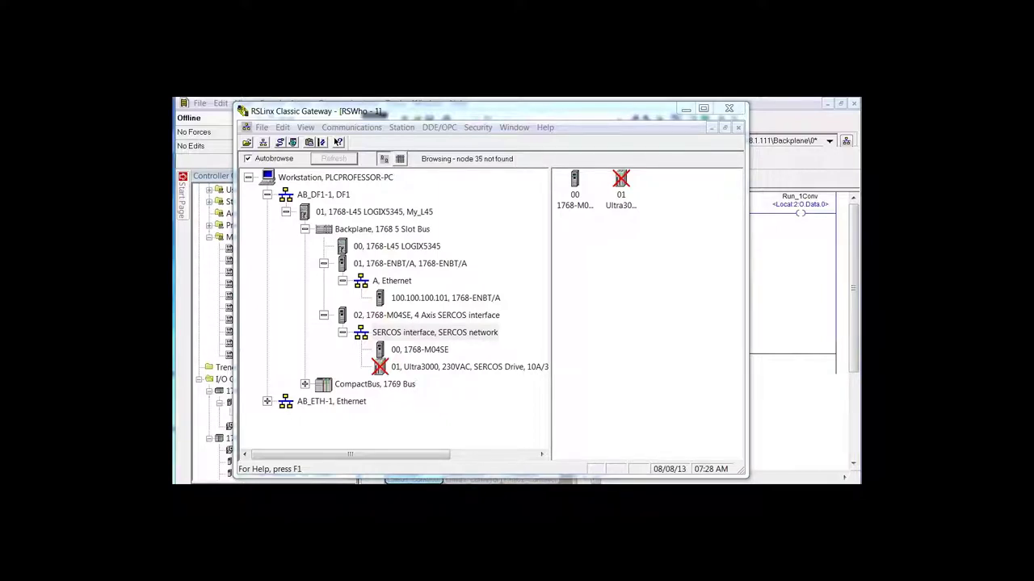
right_click(494, 368)
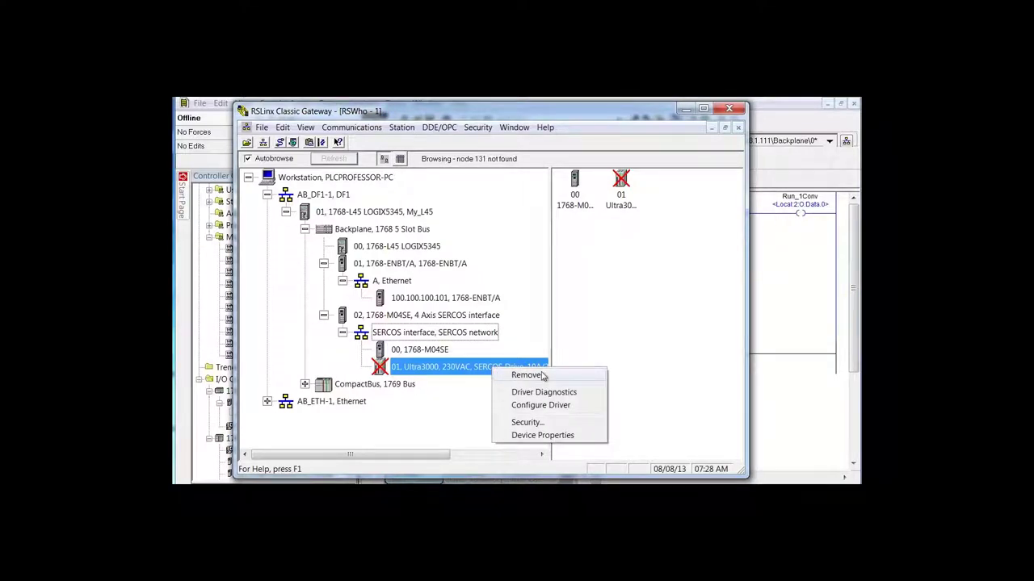
left_click(448, 415)
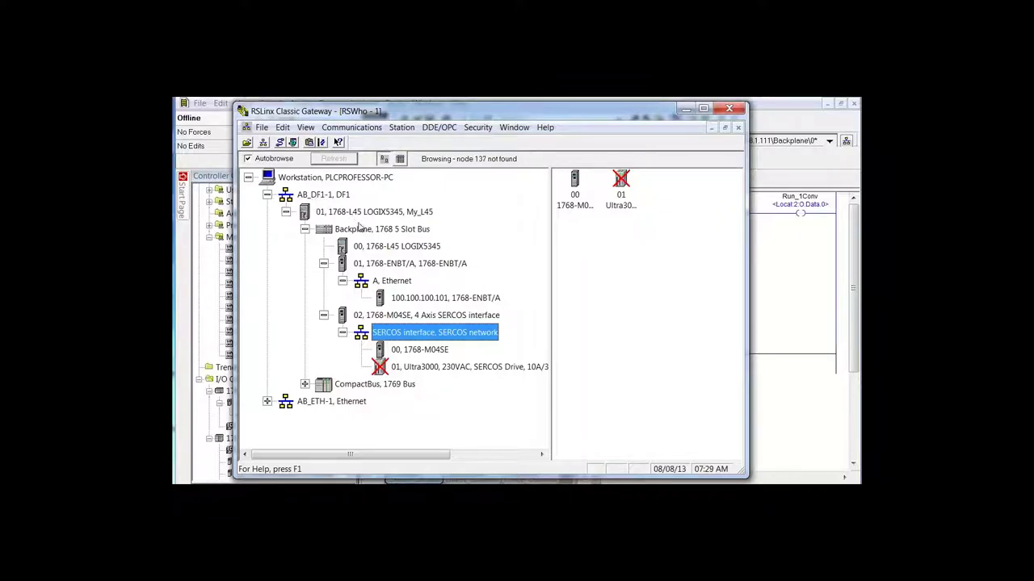
Step: Open the port configuration of the 1768-ENBT/A in backplane slot 01 and set its IP address to 192.168.1.98
right_click(387, 270)
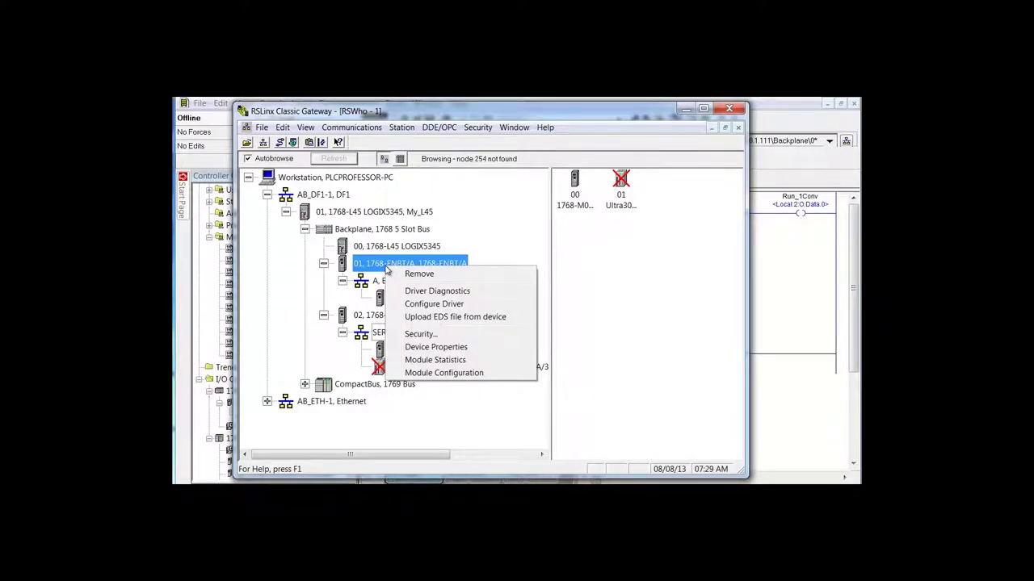
left_click(467, 373)
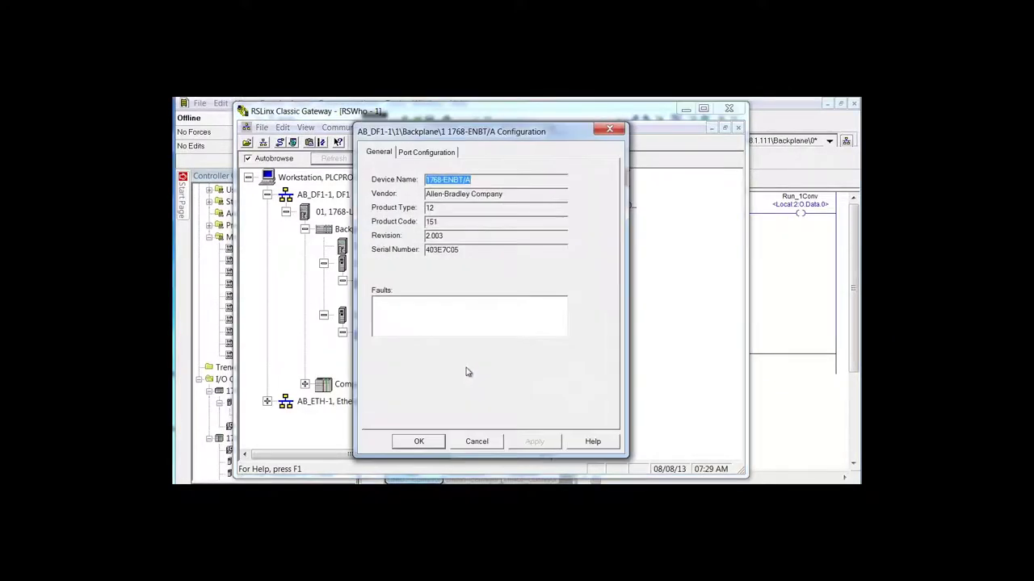
left_click(427, 152)
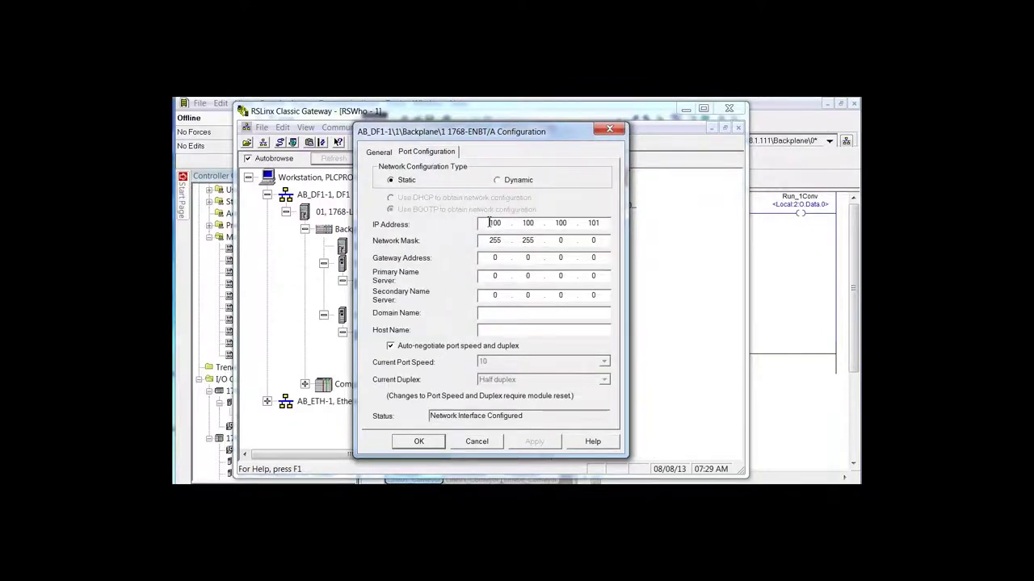
left_click_drag(488, 223, 507, 224)
type("192.168.1")
key("period")
type("98")
Step: Set the network mask to 255.255.255.0 and apply the port configuration, accepting the IP address change
double_click(562, 240)
type("255.")
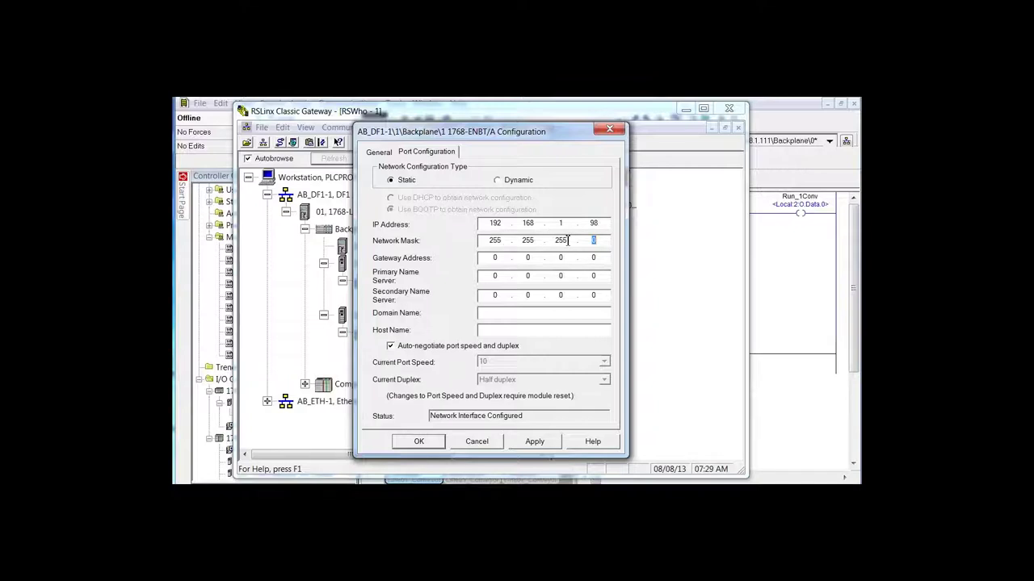
left_click(535, 441)
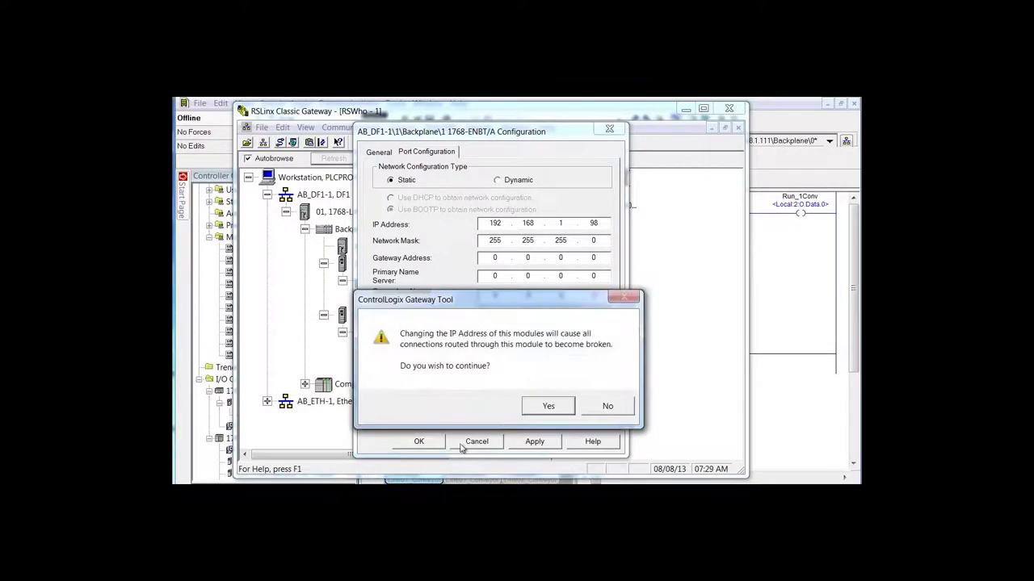
left_click(546, 406)
left_click(418, 442)
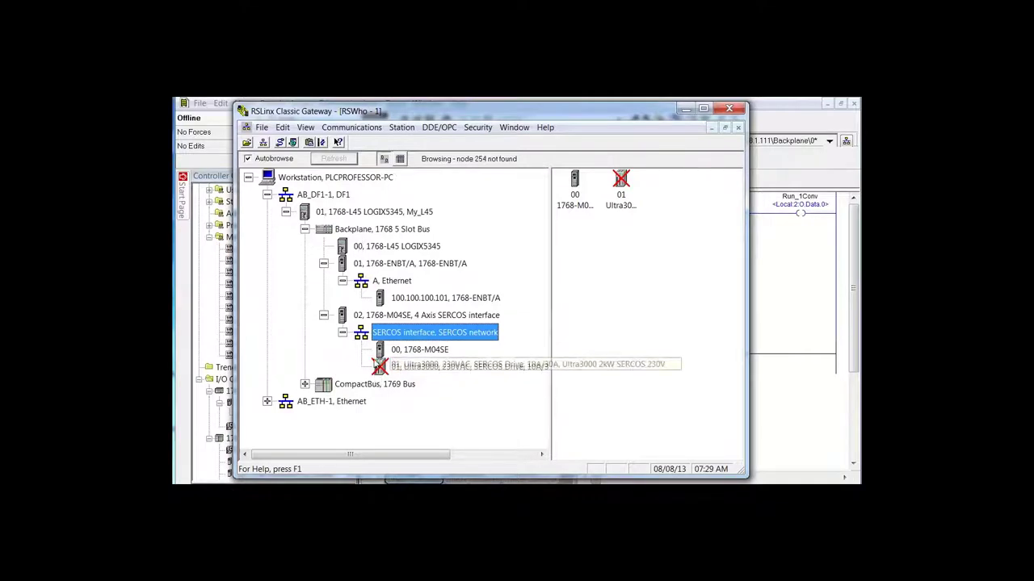
Step: Expand the CompactBus 1769 Bus and view the device properties of the 16-point 24 Vdc input module in slot 01
left_click(306, 385)
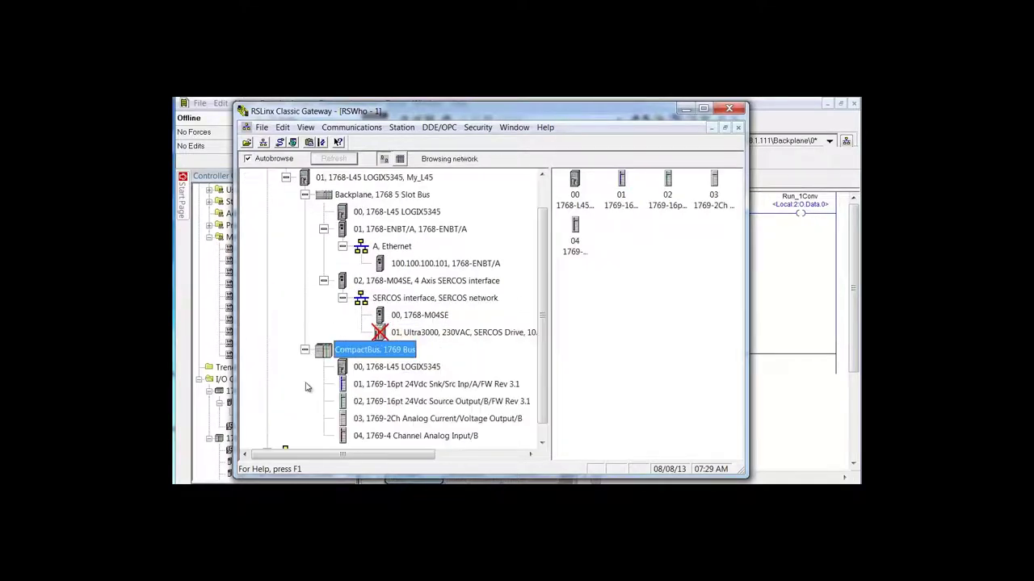
left_click(542, 445)
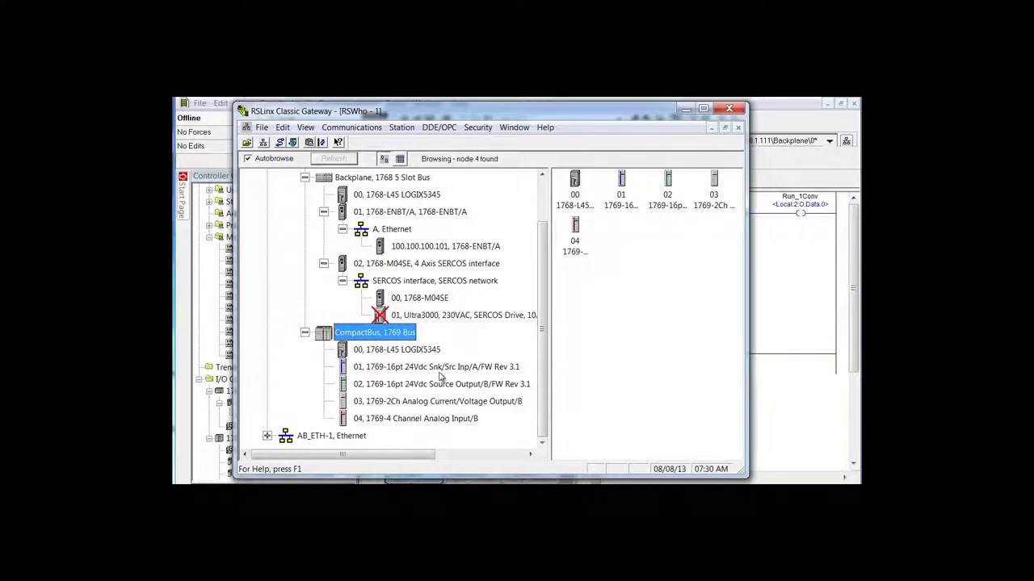
left_click(436, 368)
right_click(436, 369)
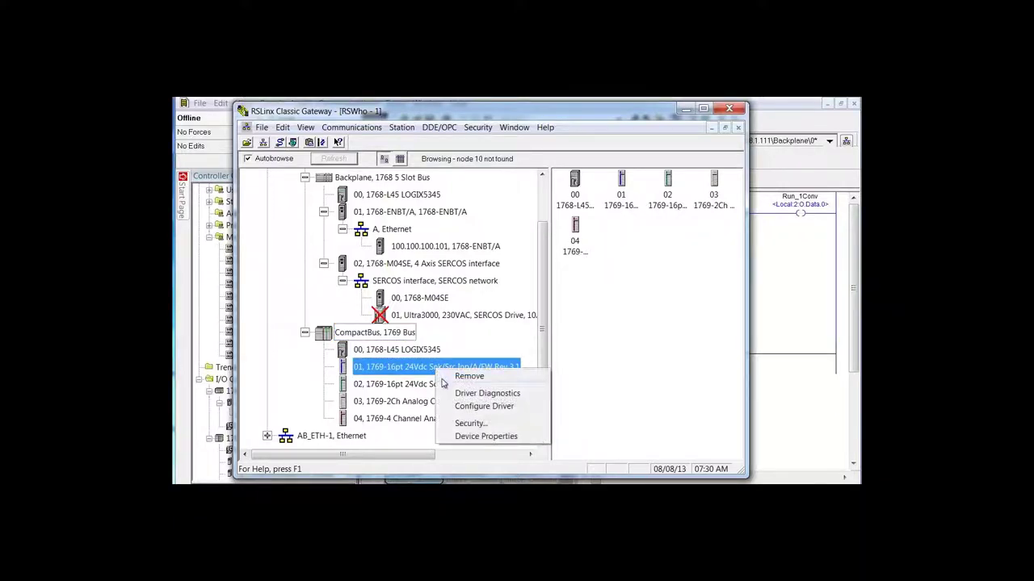
left_click(465, 437)
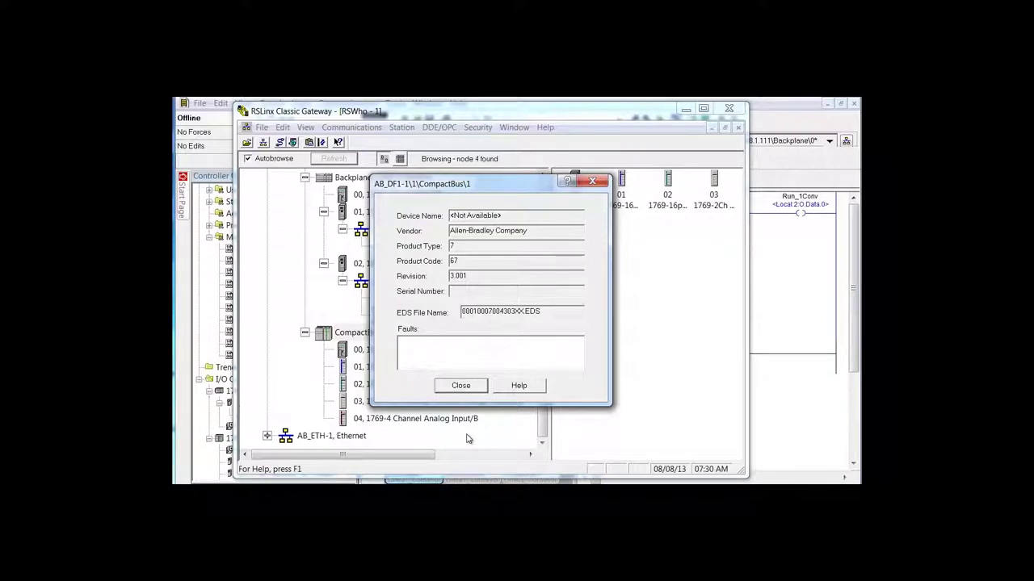
left_click(468, 386)
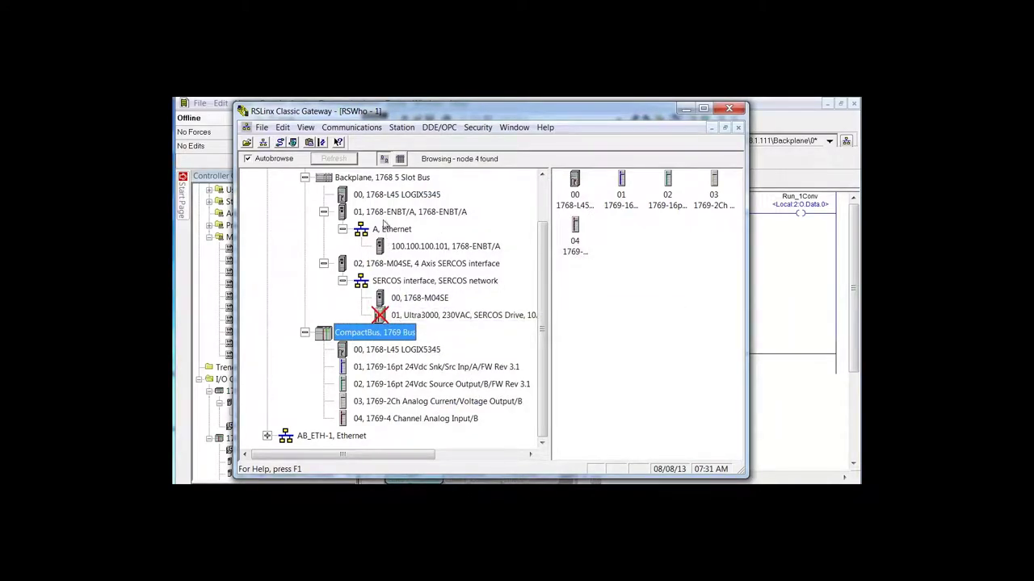
Step: Try to view the device properties of the 1768-M04SE at node 00 of the SERCOS network
right_click(410, 300)
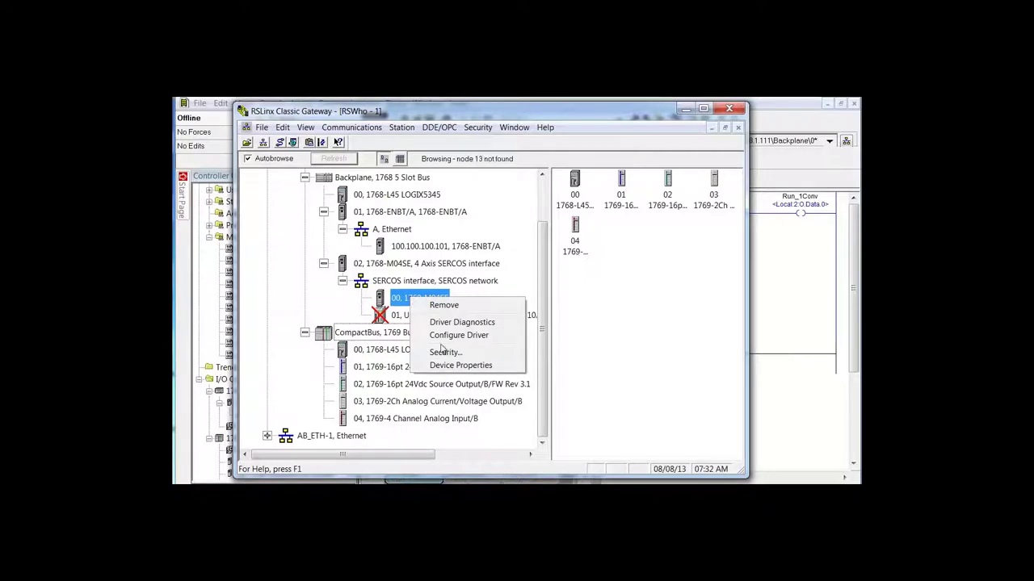
left_click(458, 366)
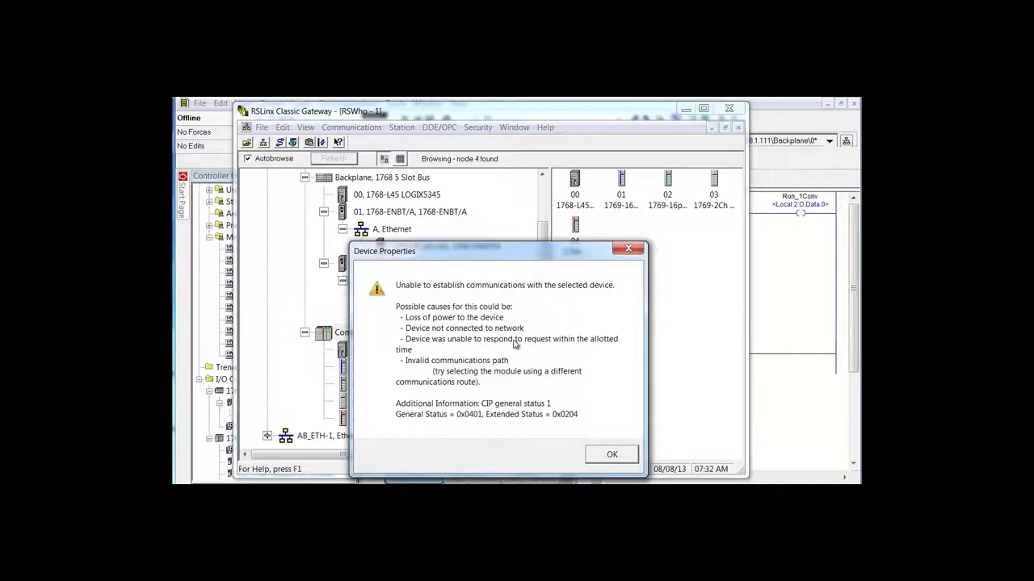
left_click(629, 458)
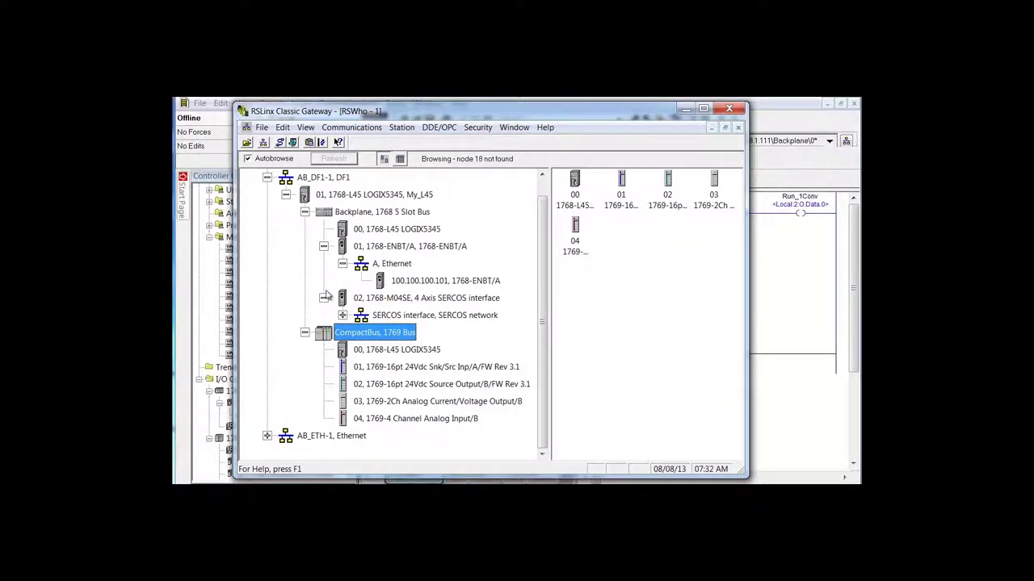
Step: Collapse the 1768-M04SE and 1768-ENBT/A branches under the backplane
left_click(323, 298)
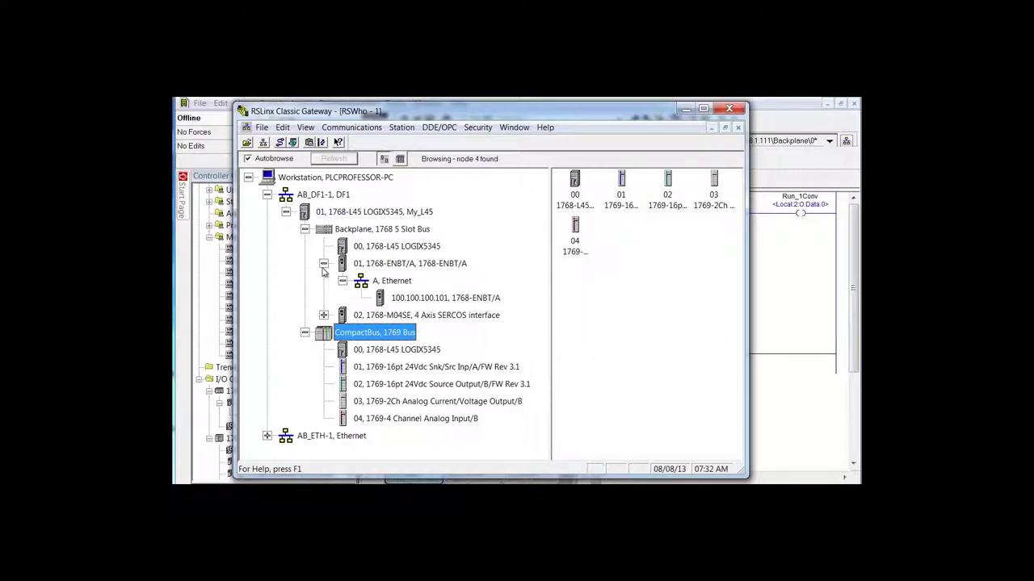
left_click(342, 280)
left_click(323, 263)
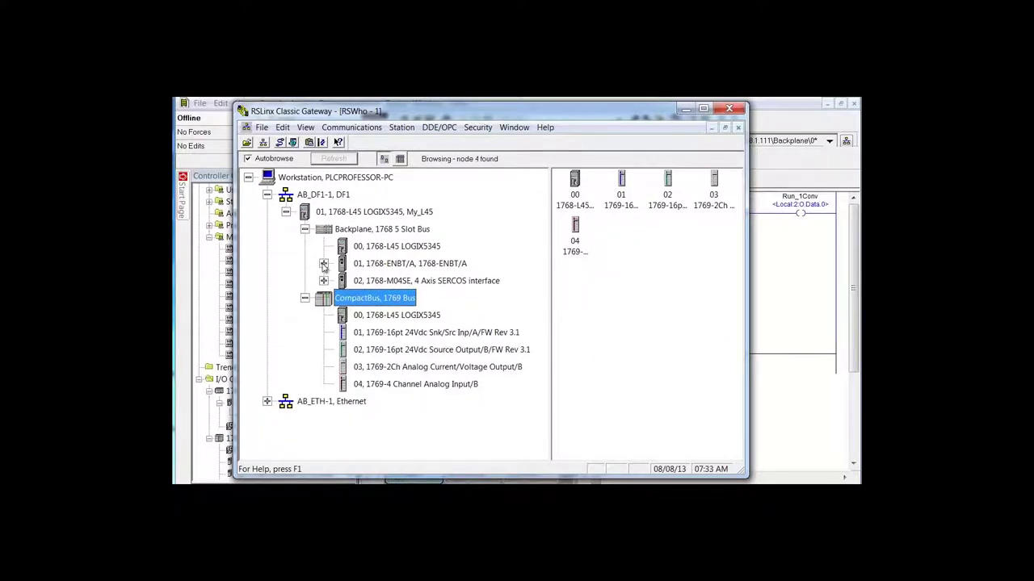
Step: Collapse the 1768 backplane, the CompactBus and the 1768-L45 controller under the AB_DF1-1 driver
left_click(304, 230)
left_click(304, 246)
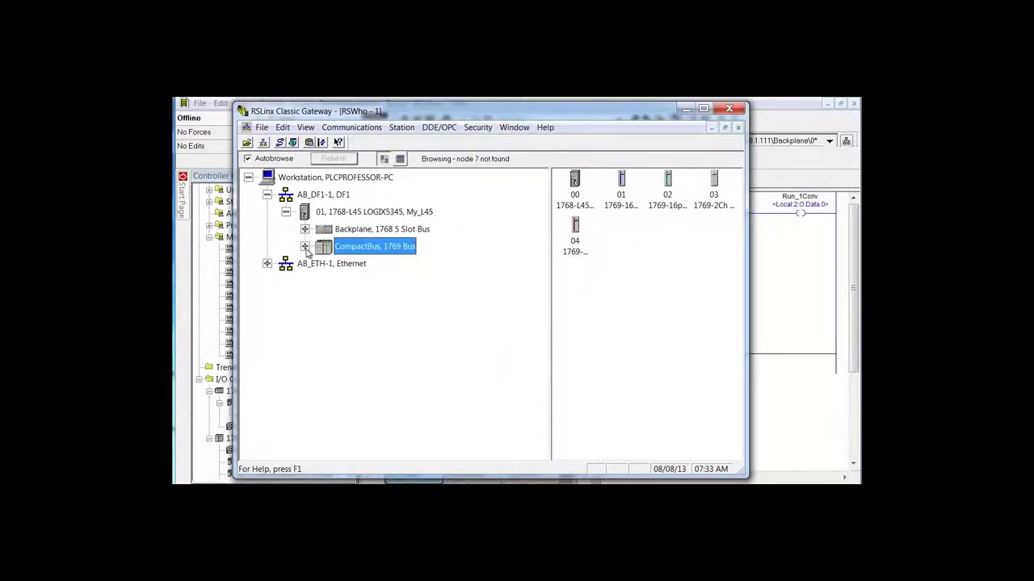
left_click(286, 211)
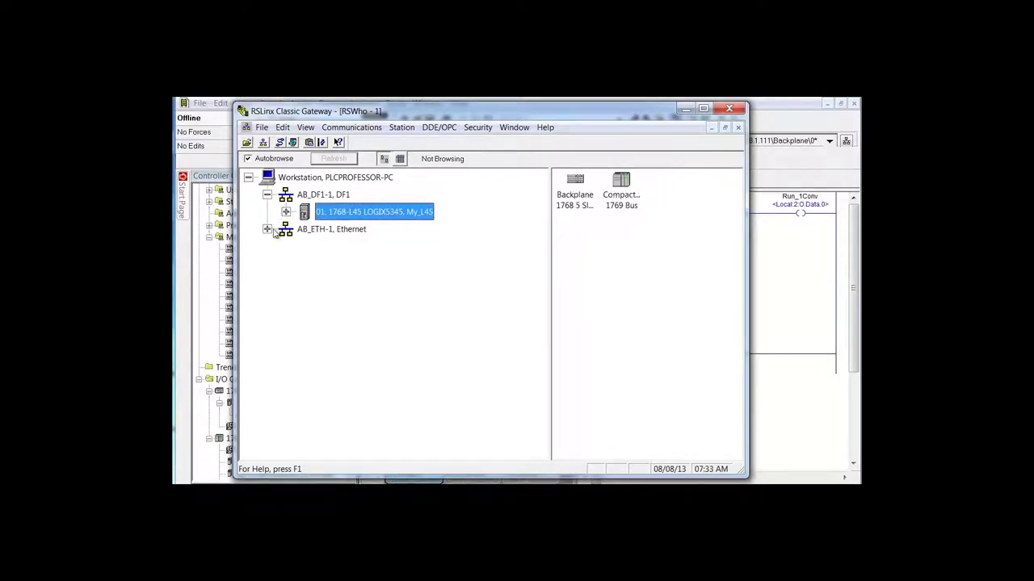
Step: Browse the AB_ETH-1 Ethernet driver through 192.168.1.111 and its CompactLogix backplane to the Conveyors processor's Channel 0 DF1 port
left_click(267, 230)
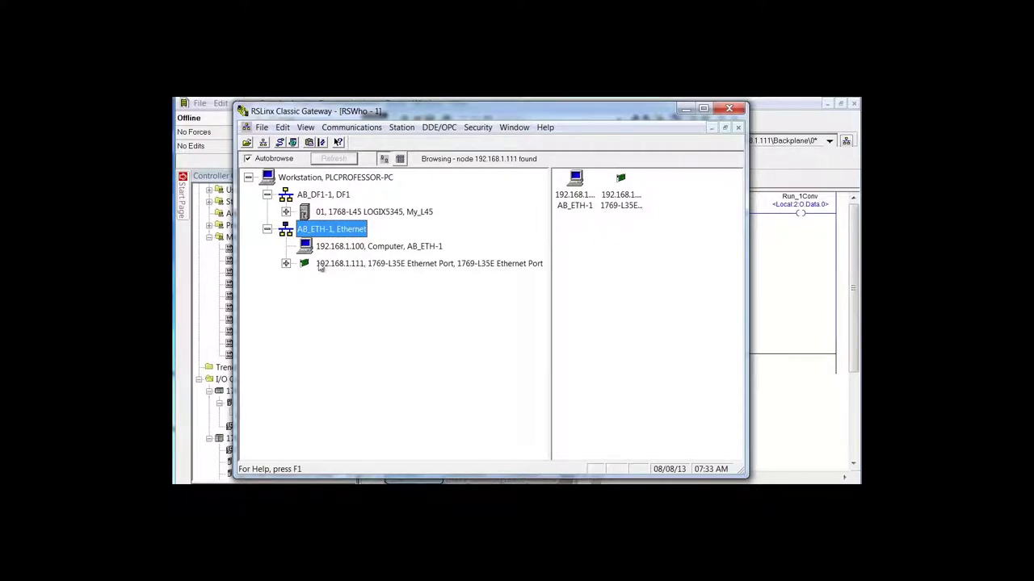
left_click(286, 265)
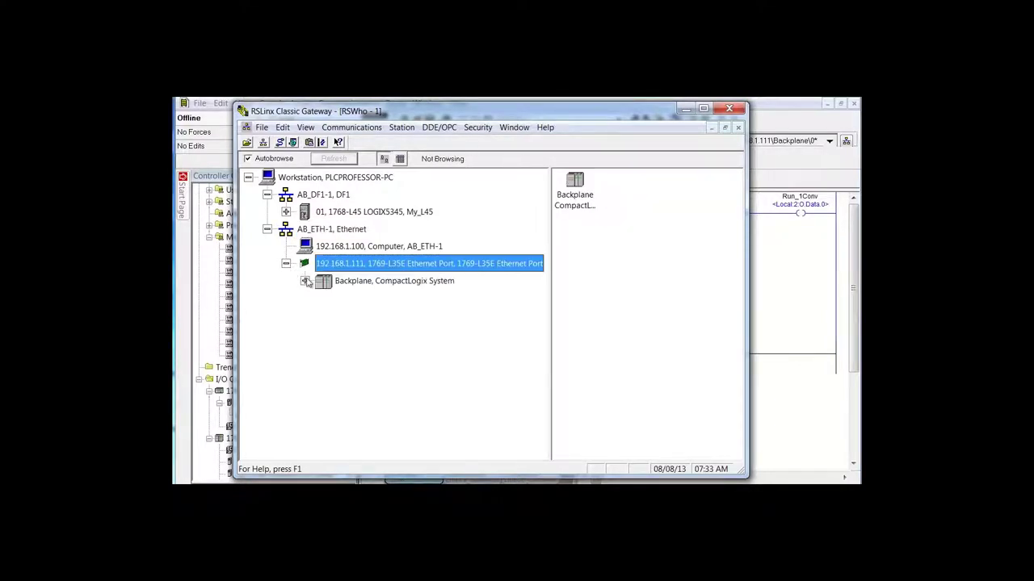
left_click(305, 281)
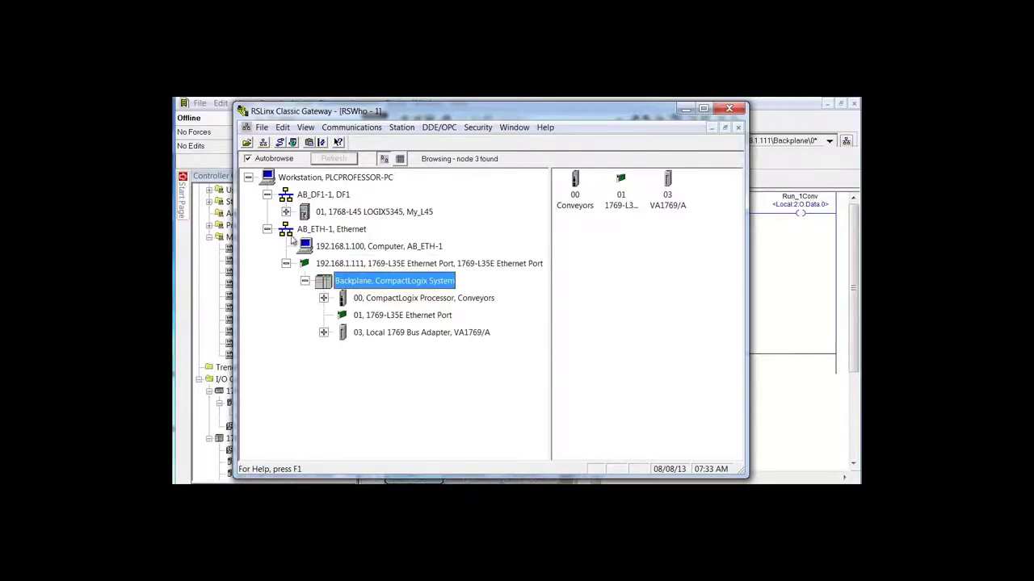
left_click(324, 298)
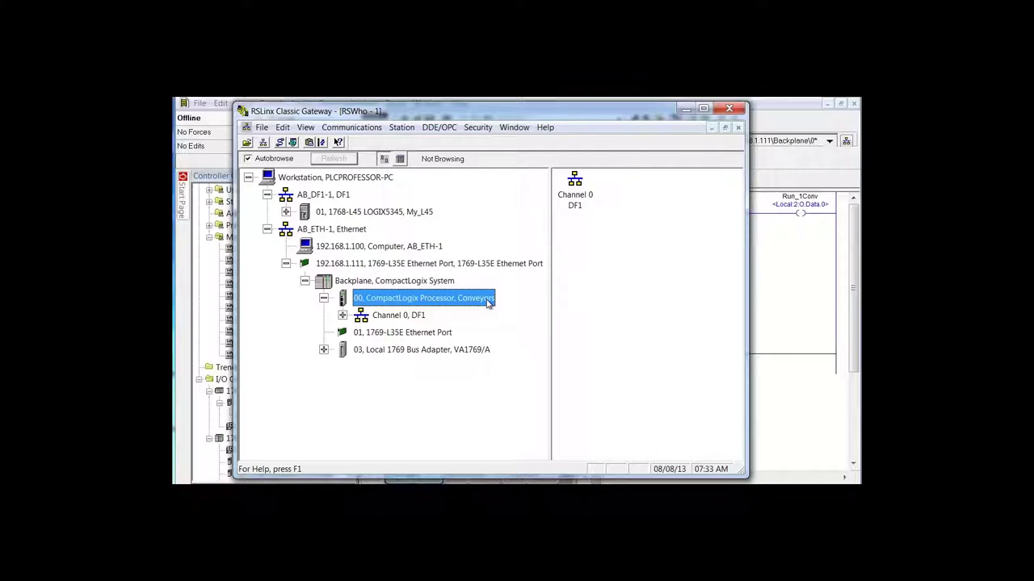
left_click(342, 316)
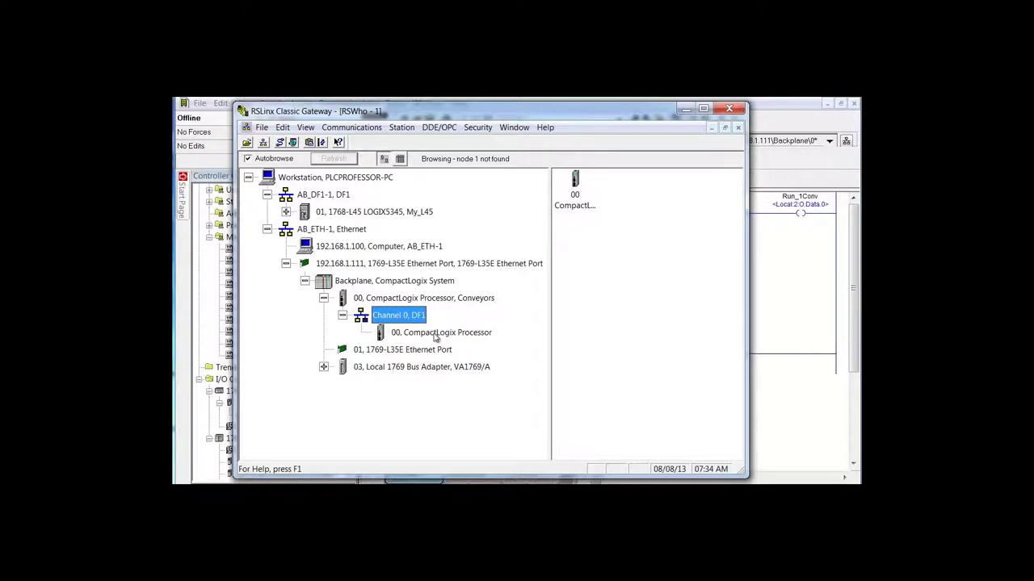
Step: Collapse the Conveyors processor and expand the Local 1769 Bus Adapter in slot 03 to show its 1769 Bus modules
left_click(342, 315)
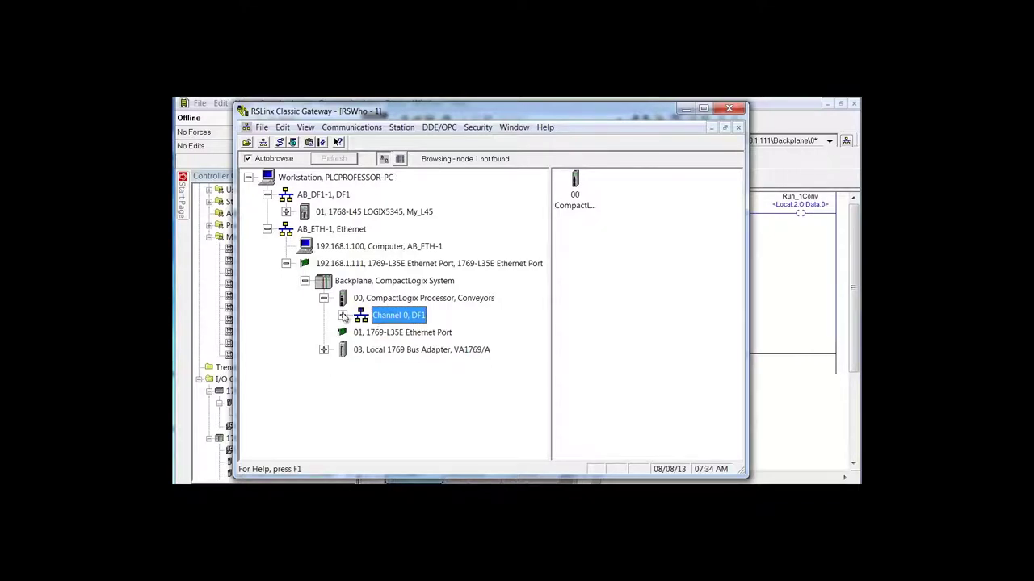
key("Left")
key("Left")
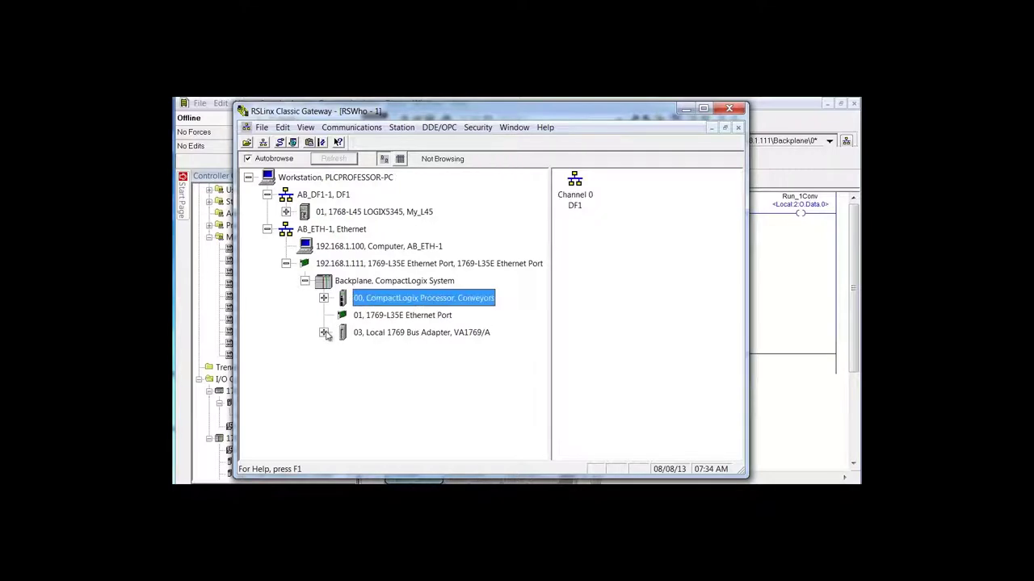
left_click(324, 332)
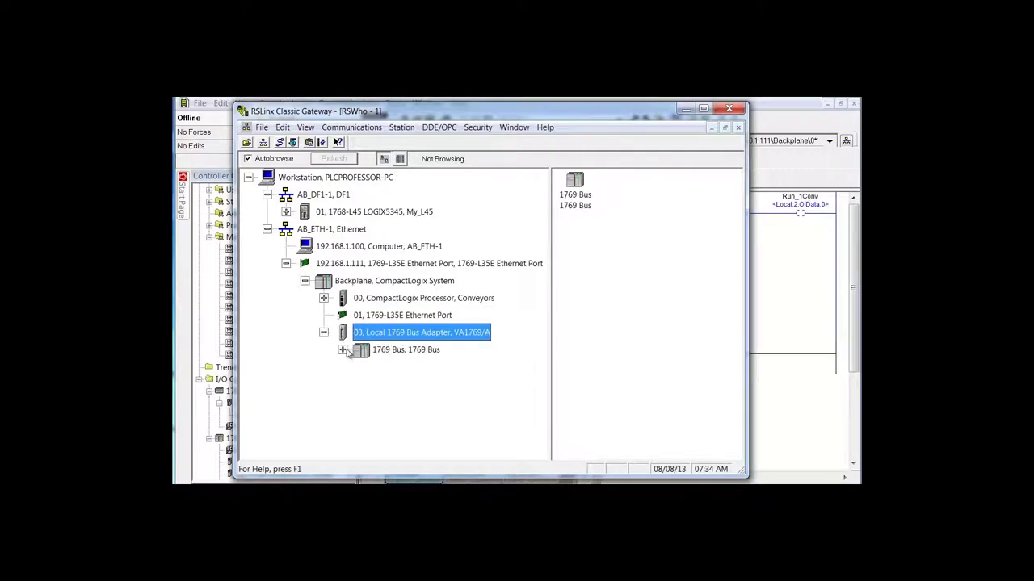
left_click(342, 350)
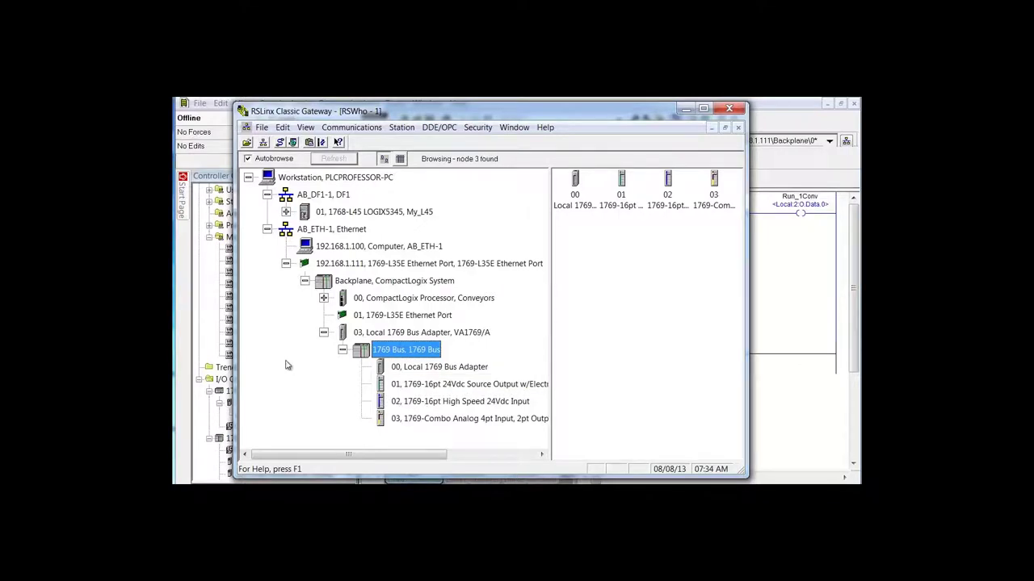
Step: Widen the RSLinx window and its network tree to read the full 1769 module names, and collapse the 1769 Bus
left_click_drag(234, 343, 205, 343)
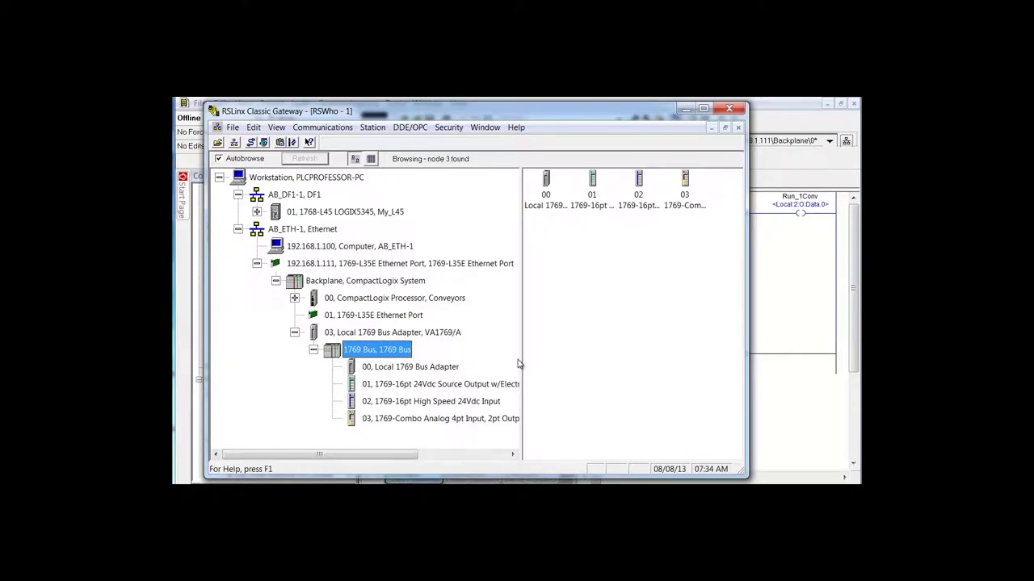
left_click_drag(522, 361, 559, 361)
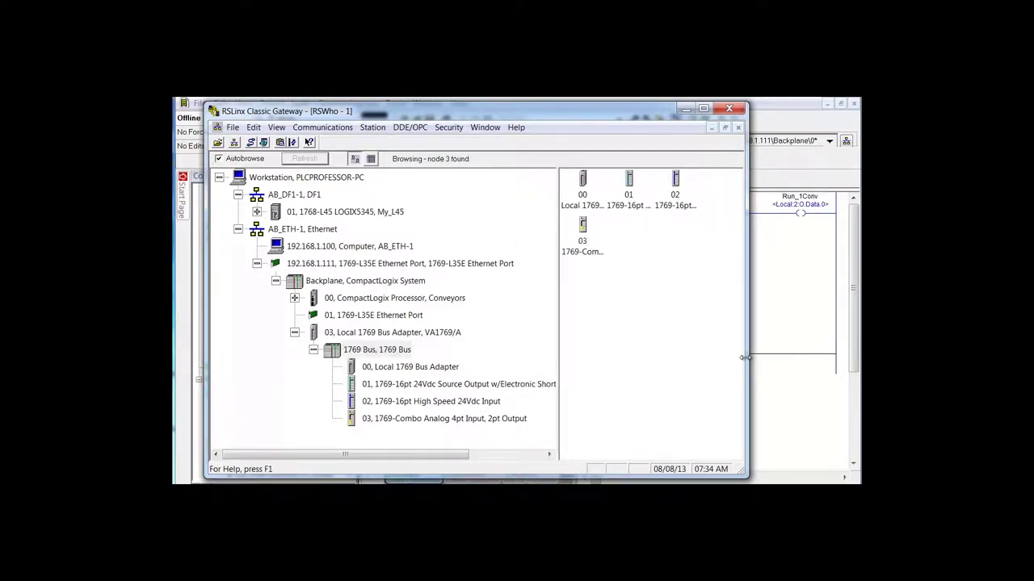
left_click_drag(745, 357, 795, 360)
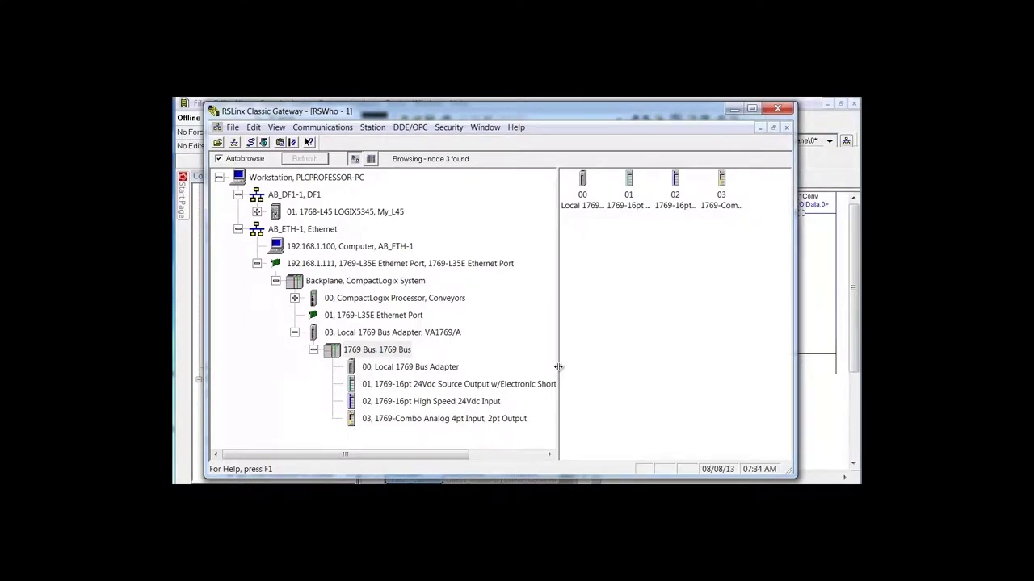
left_click_drag(558, 370, 665, 367)
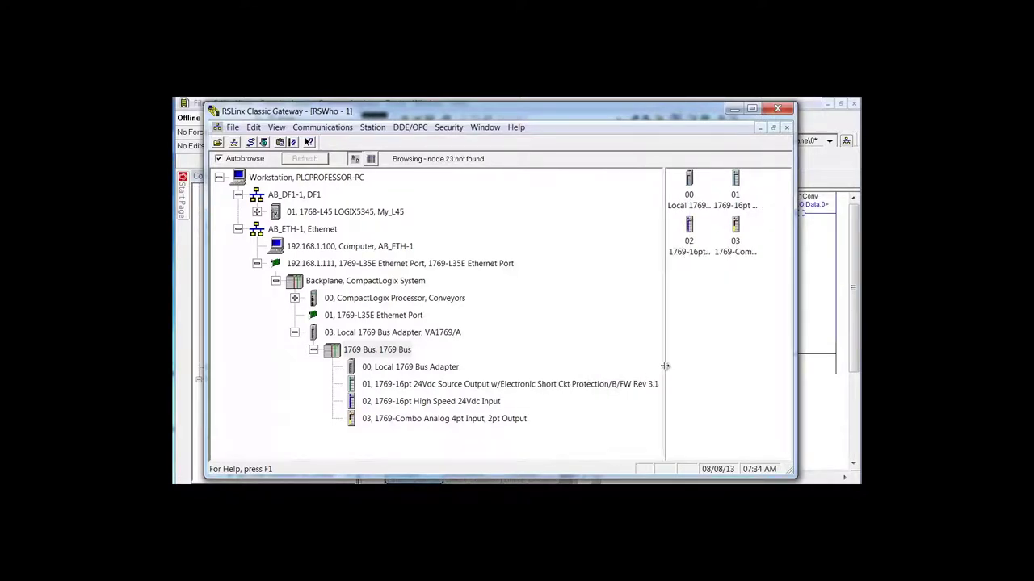
left_click_drag(797, 372, 841, 372)
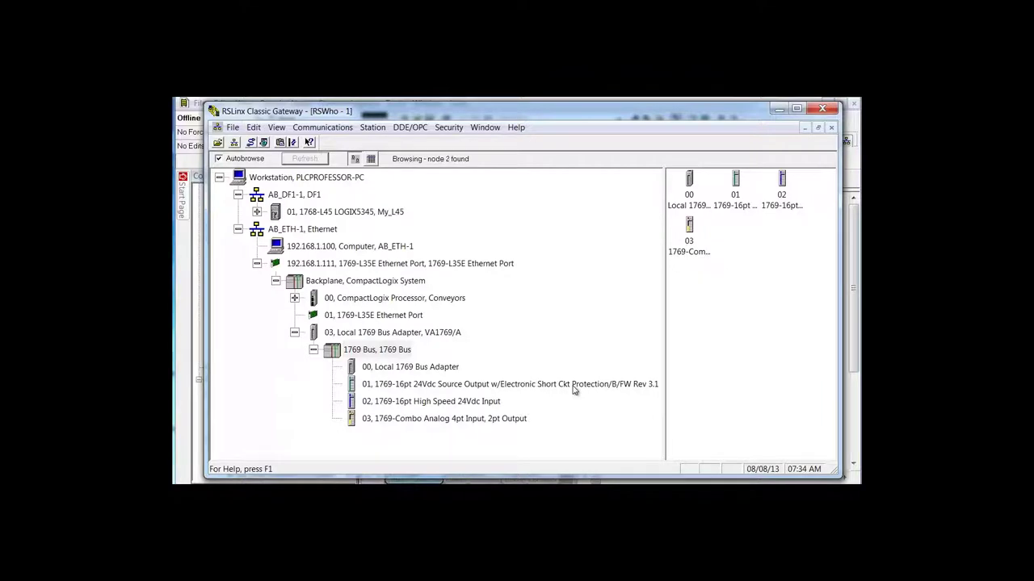
left_click(314, 351)
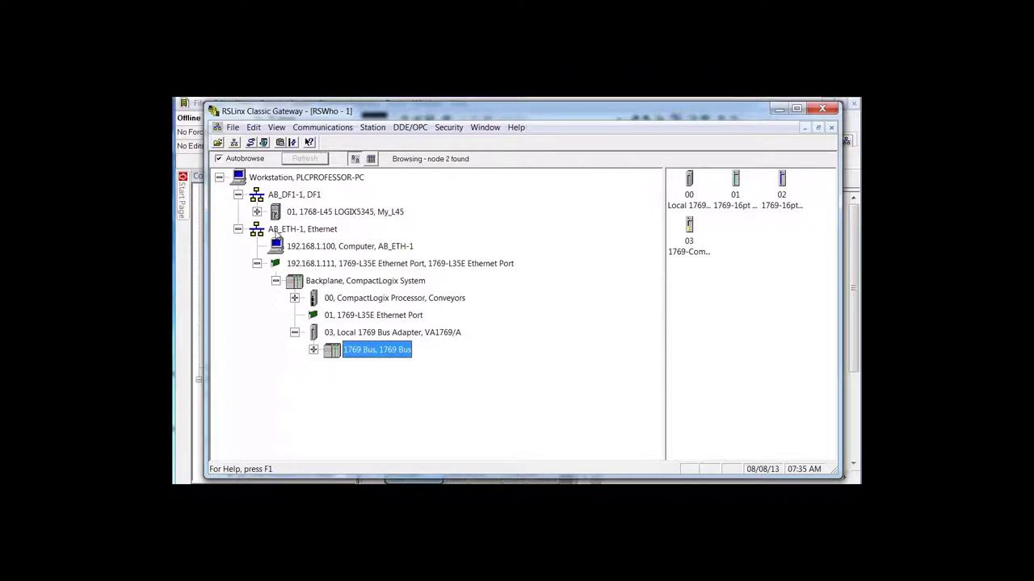
Step: Add 192.168.1.98 as station 2 in the AB_ETH-1 driver's station mapping, apply it and close the driver configuration
left_click(278, 233)
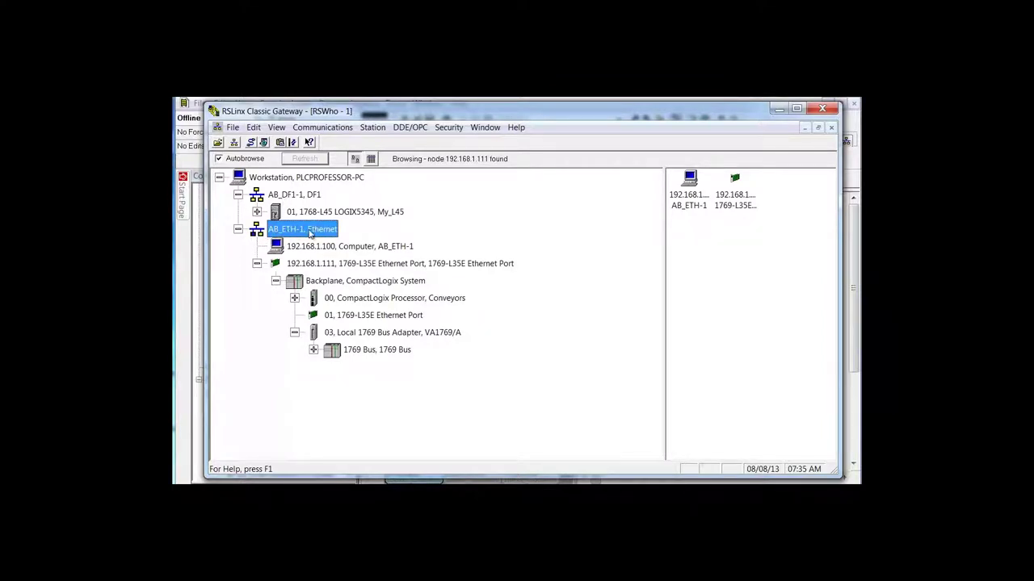
left_click(270, 179)
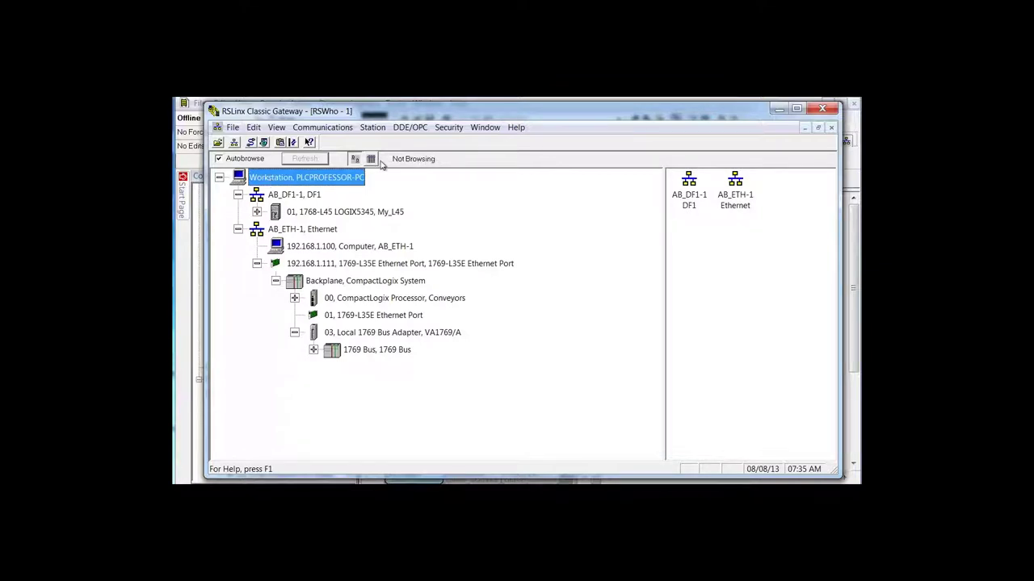
left_click(252, 145)
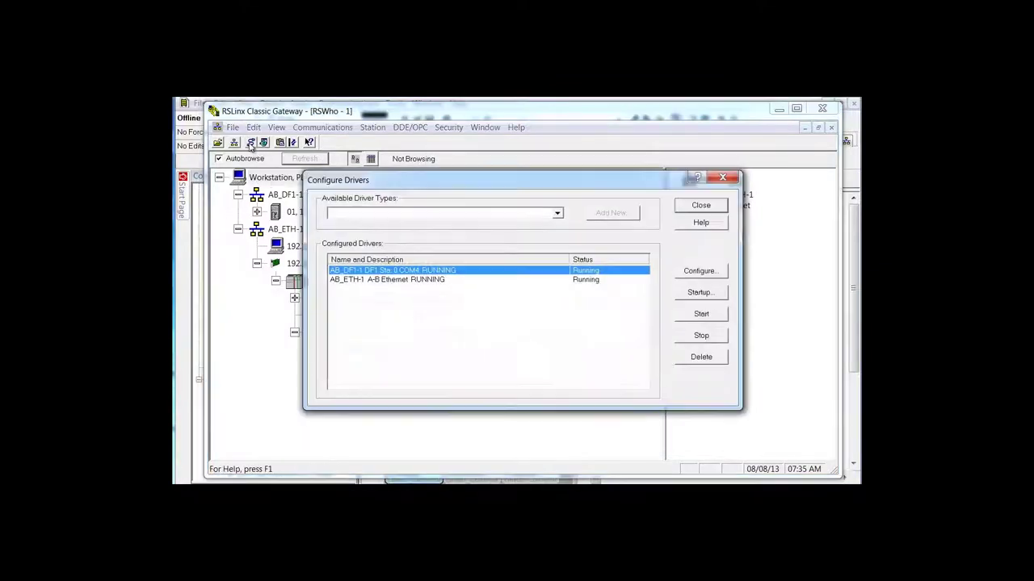
left_click(536, 280)
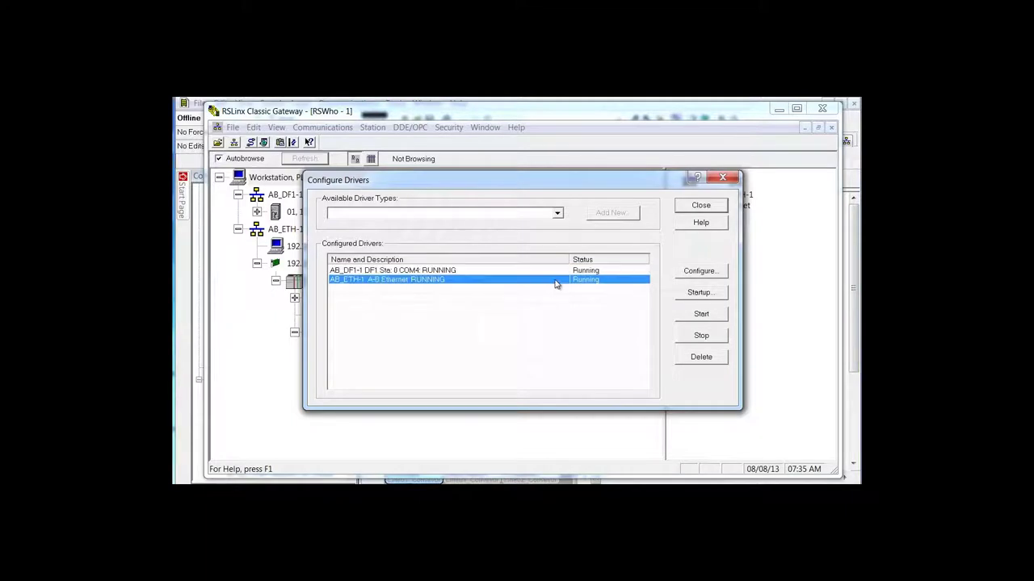
left_click(688, 273)
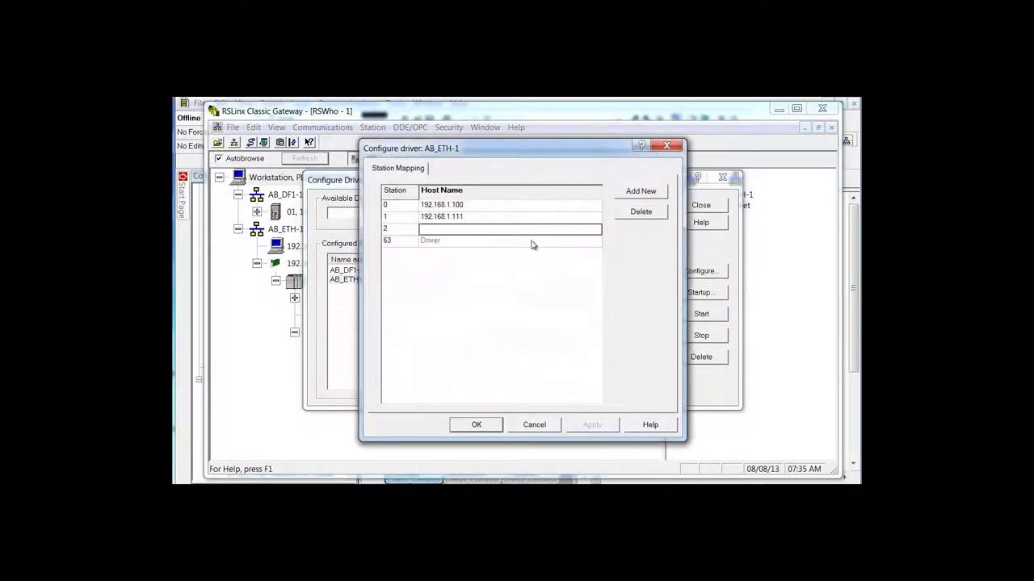
left_click(485, 233)
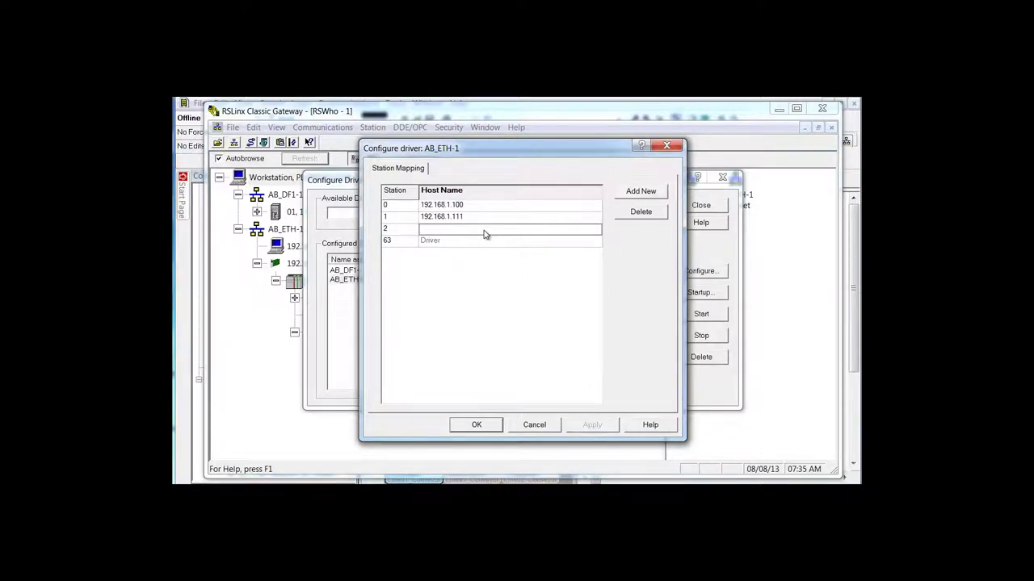
type("192.168.1.98")
left_click(643, 194)
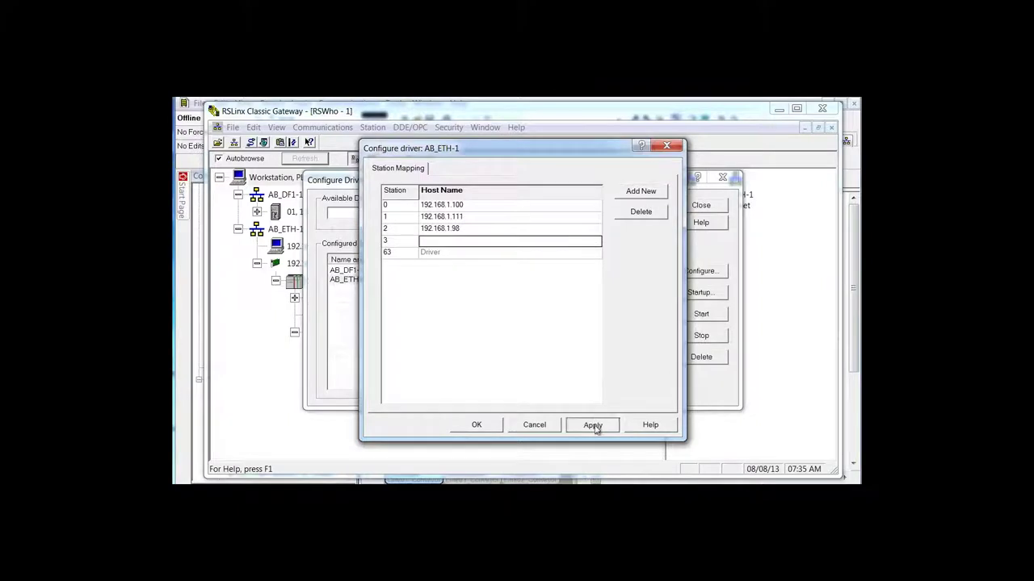
left_click(475, 426)
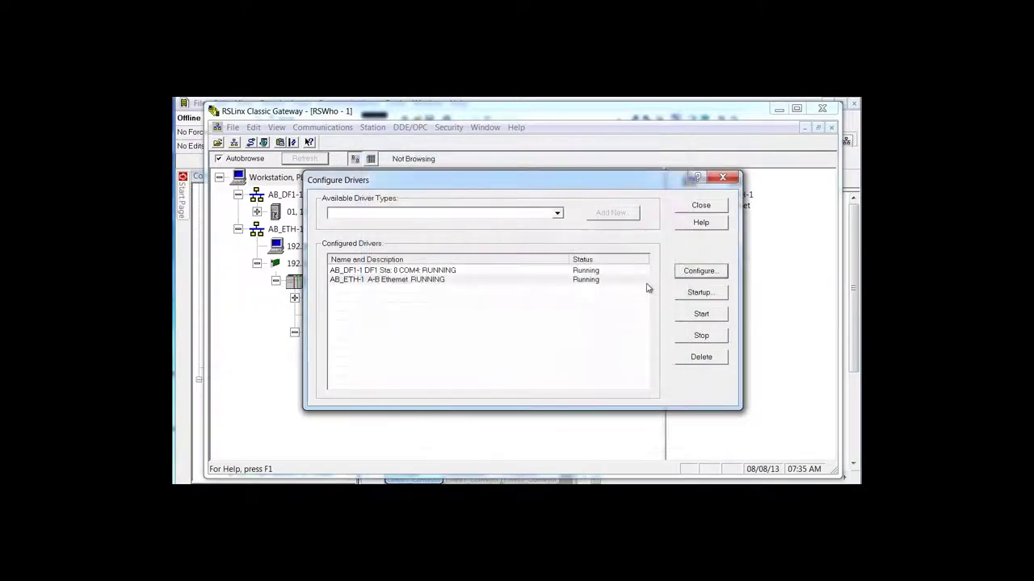
left_click(699, 206)
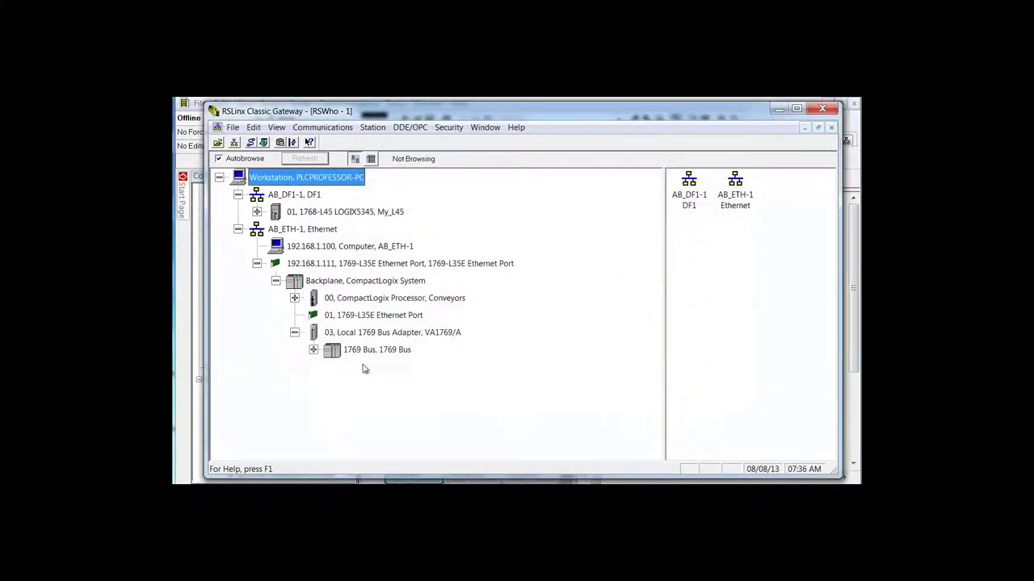
Step: Browse AB_ETH-1, collapse the CompactLogix System backplane and expand the 1768-ENBT/A at 192.168.1.98 down to its 1768 backplane modules
left_click(272, 230)
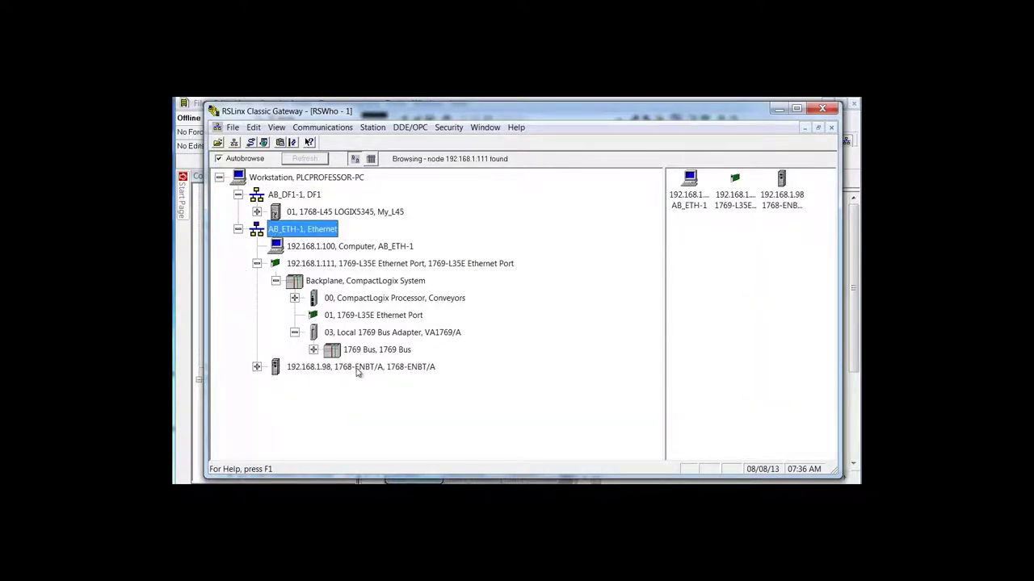
left_click(275, 281)
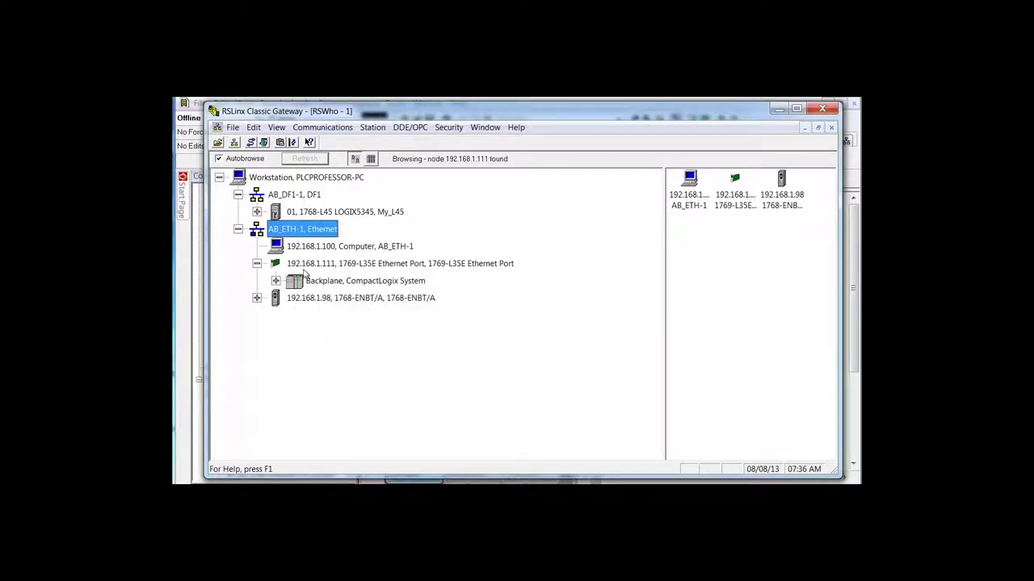
left_click(257, 298)
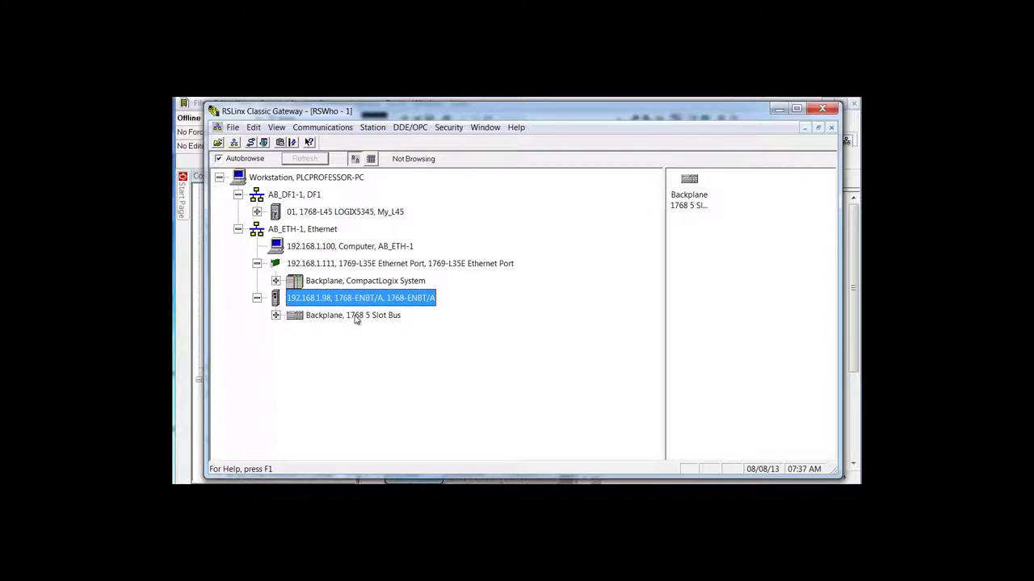
left_click(277, 316)
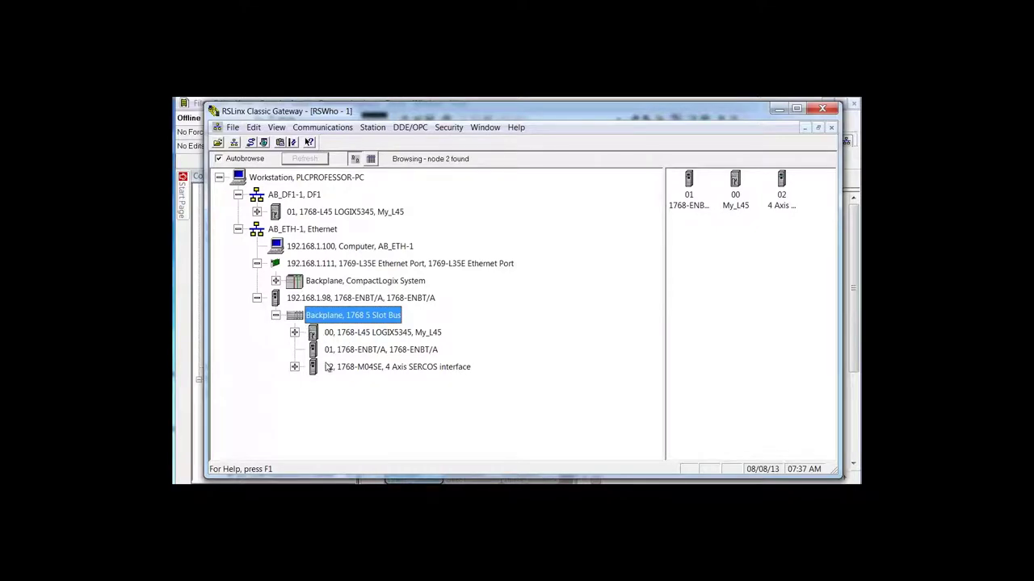
Step: Expand the 1768-L45's CompactBus and the 1768-M04SE's SERCOS network under the 192.168.1.98 backplane, enlarging the window to fit
left_click(294, 332)
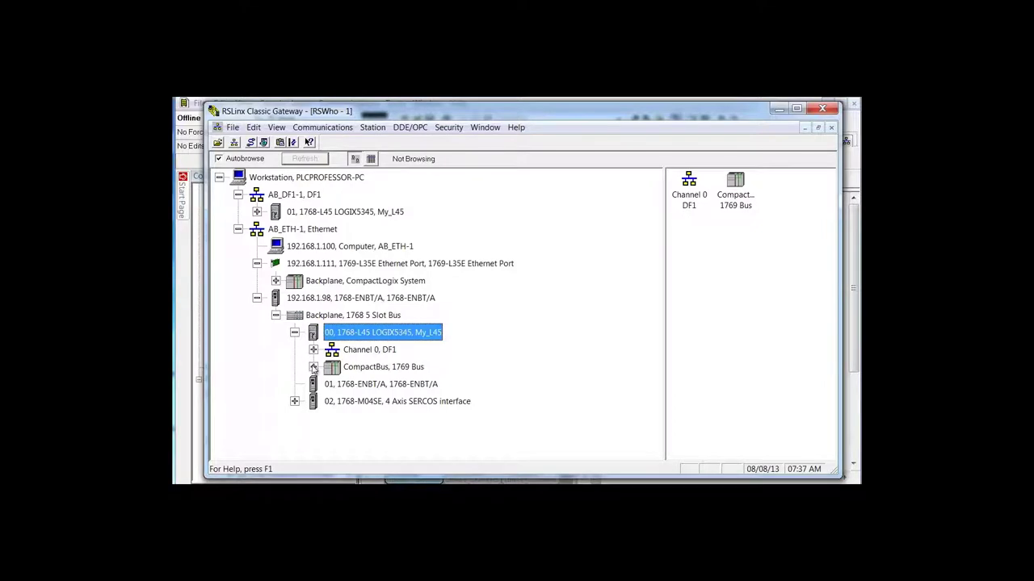
left_click(313, 367)
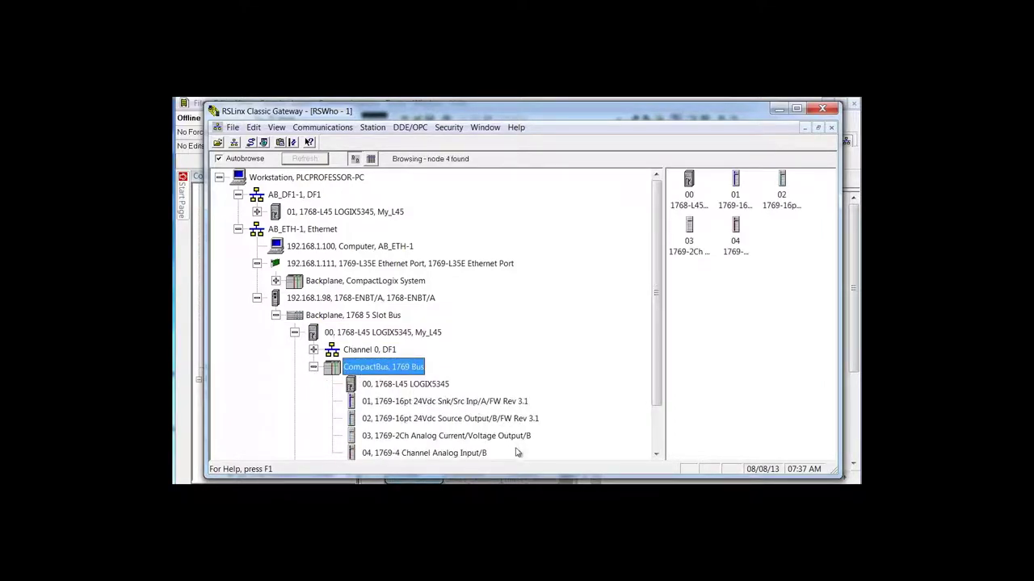
left_click_drag(536, 473, 539, 494)
left_click(656, 476)
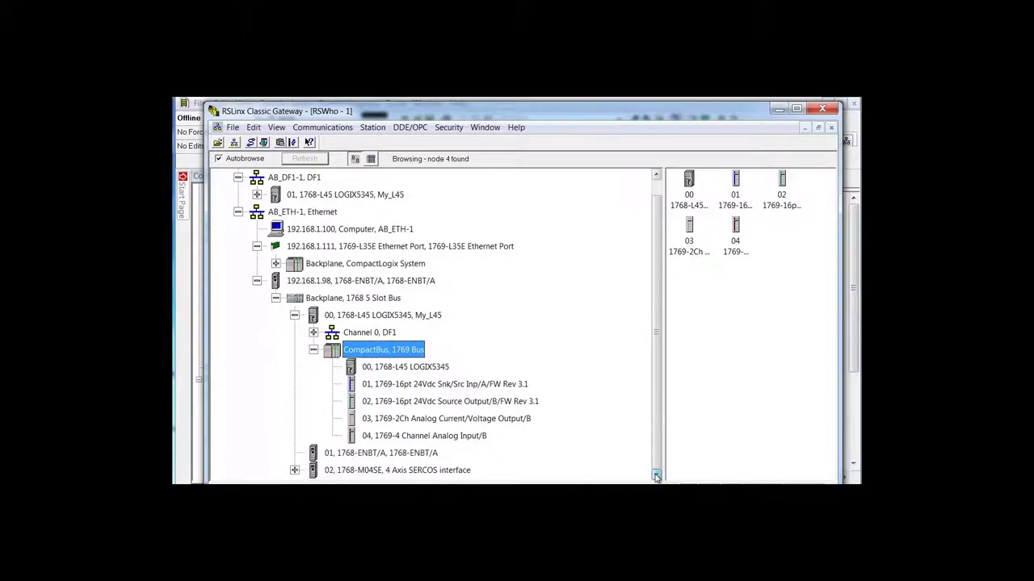
left_click(295, 470)
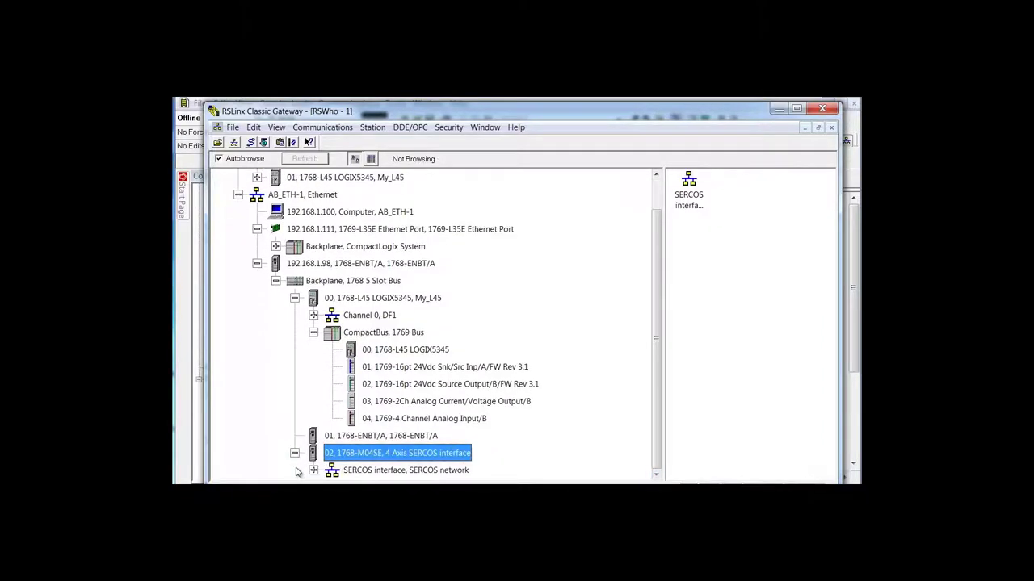
left_click(313, 470)
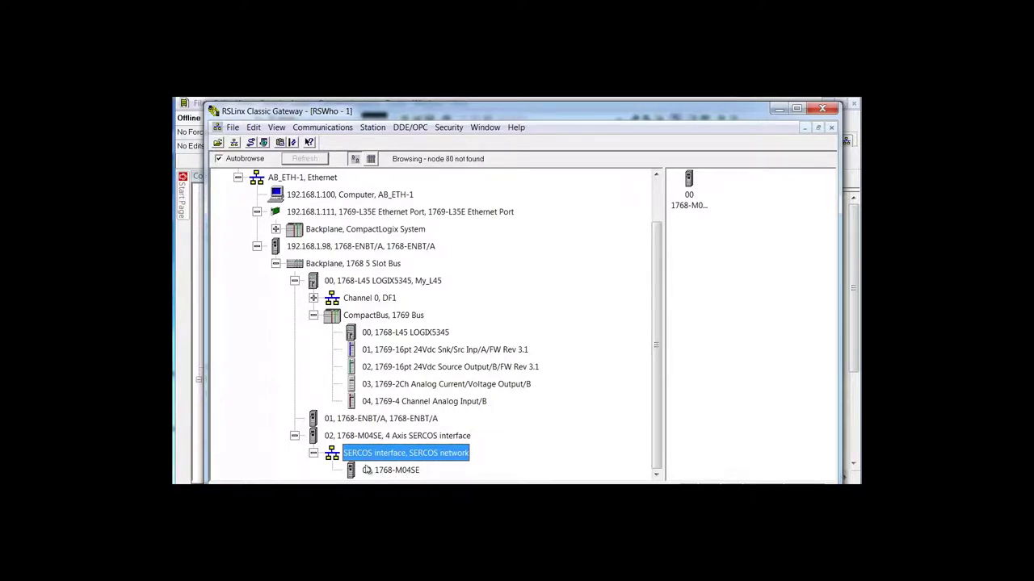
Step: Collapse the expanded branches under AB_ETH-1 until only the 192.168.1.111 and 192.168.1.98 stations remain closed in the network tree
left_click(294, 436)
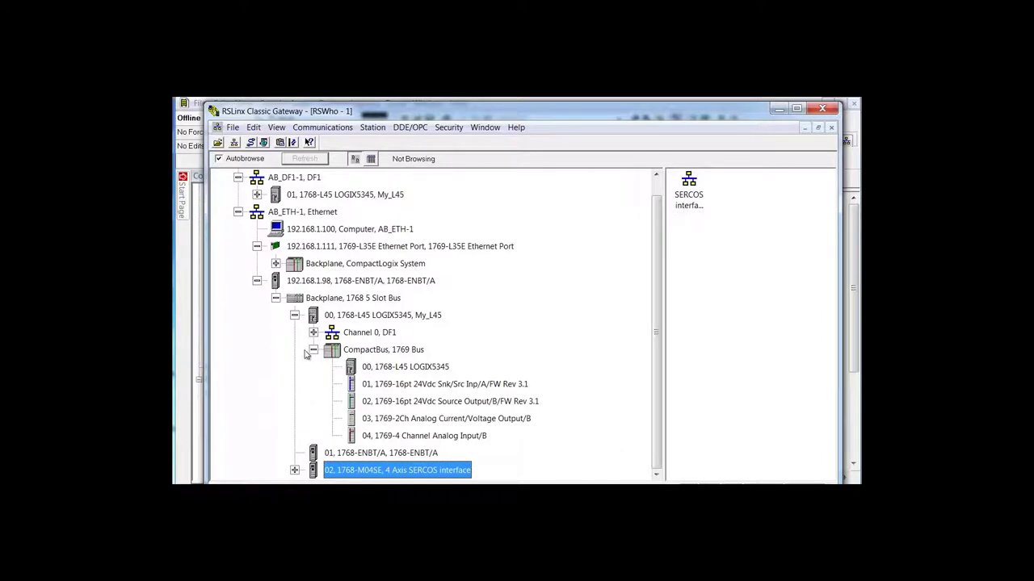
left_click(313, 350)
left_click(294, 332)
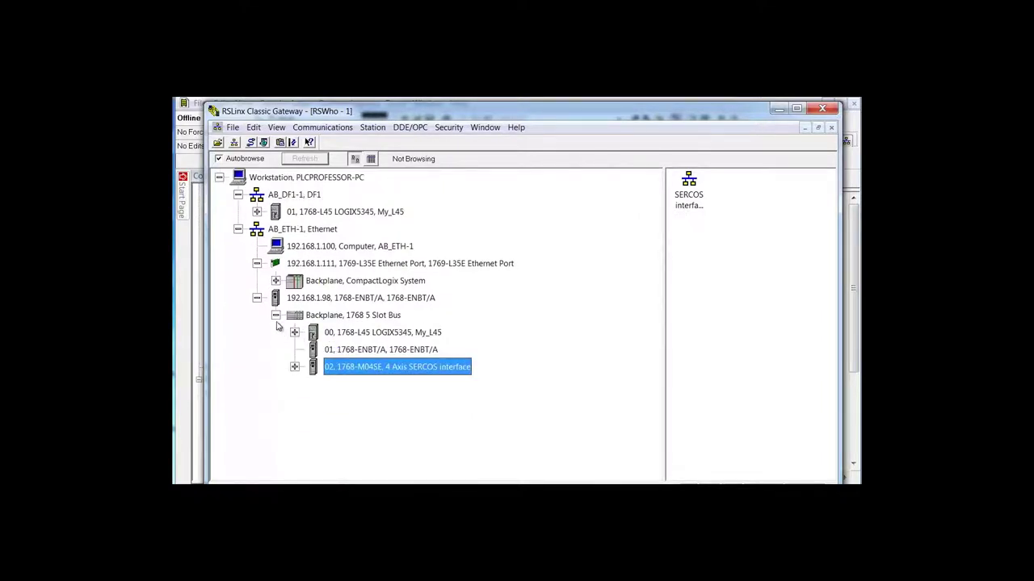
left_click(275, 315)
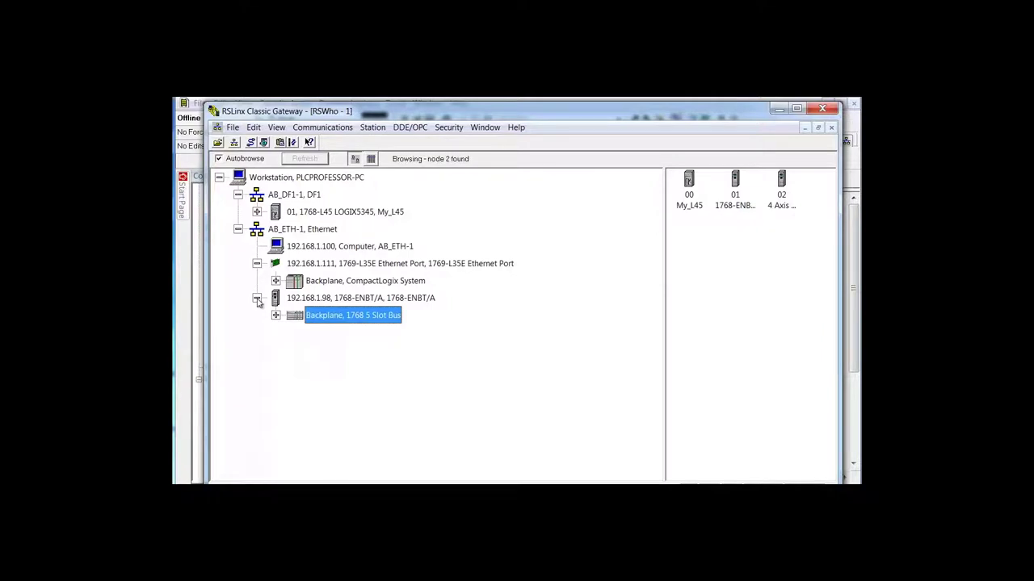
left_click(256, 264)
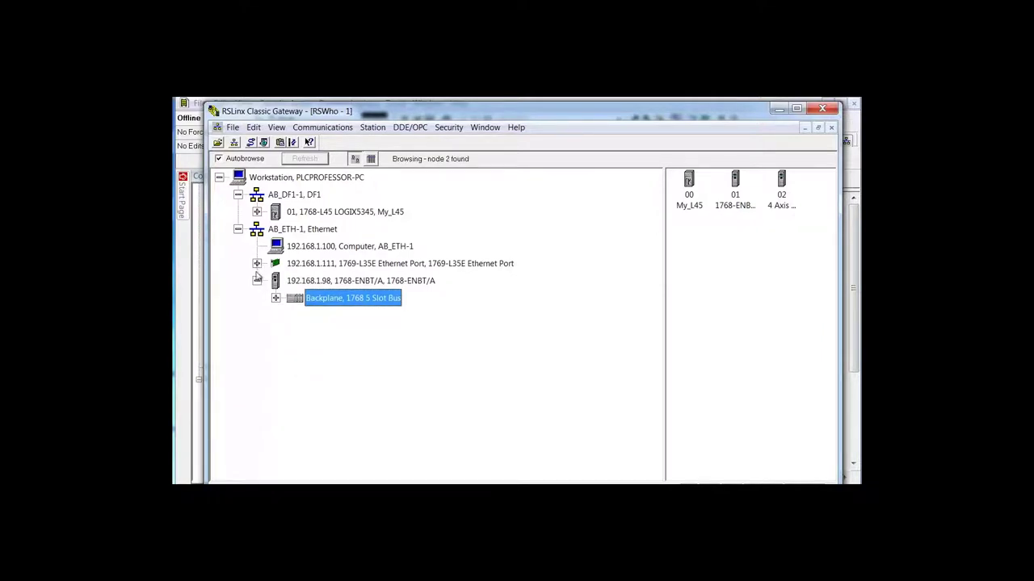
left_click(256, 280)
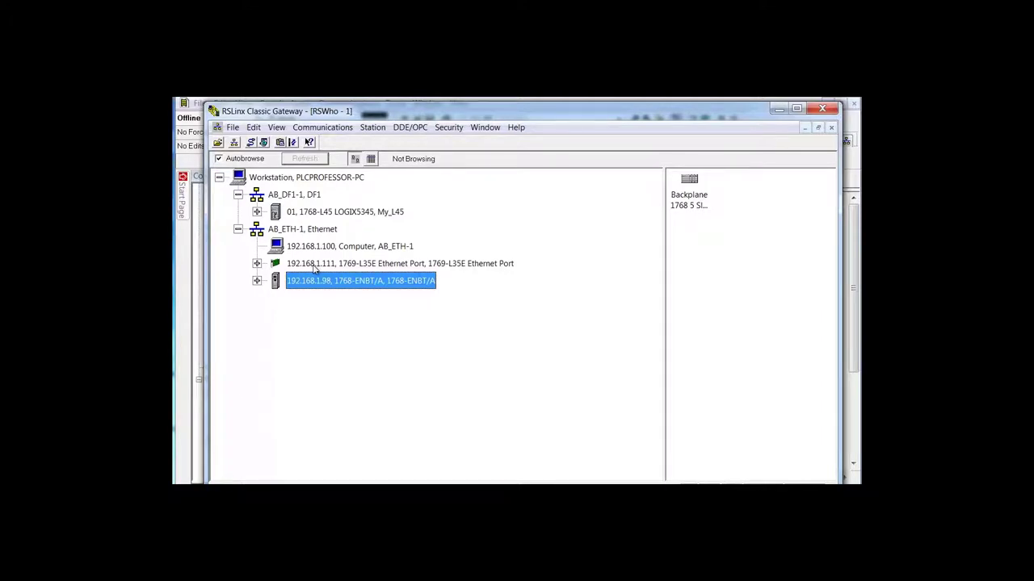
Step: Expand the 192.168.1.111 and 192.168.1.98 stations down to their backplane modules to compare them, and close RSLinx
left_click(258, 264)
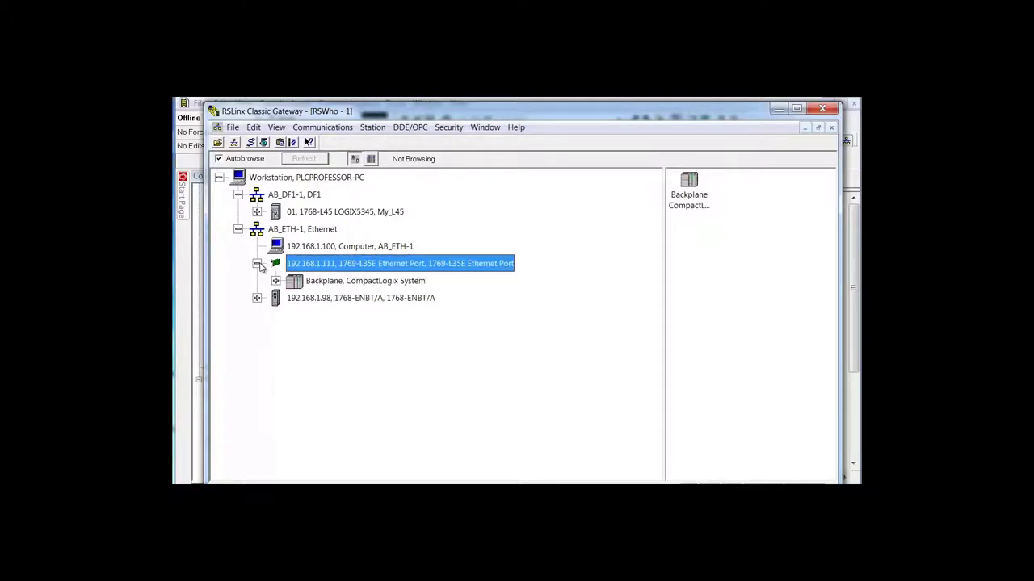
left_click(276, 282)
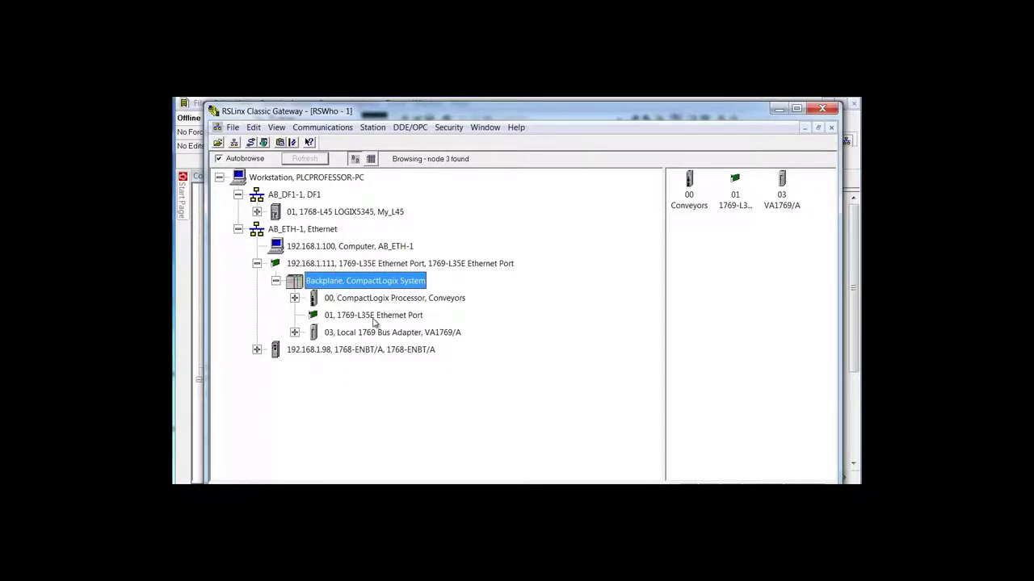
left_click(257, 349)
left_click(276, 367)
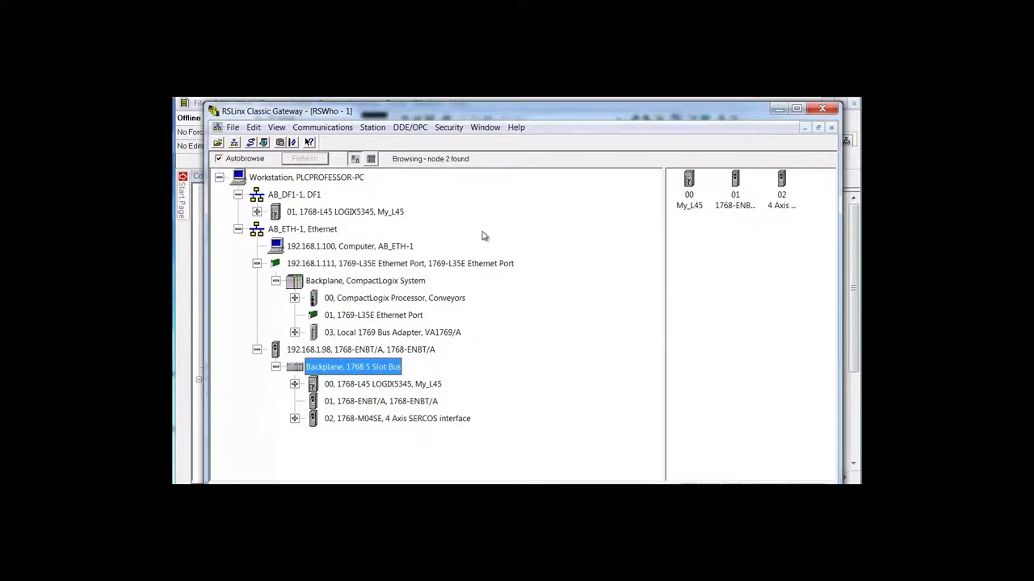
left_click(823, 109)
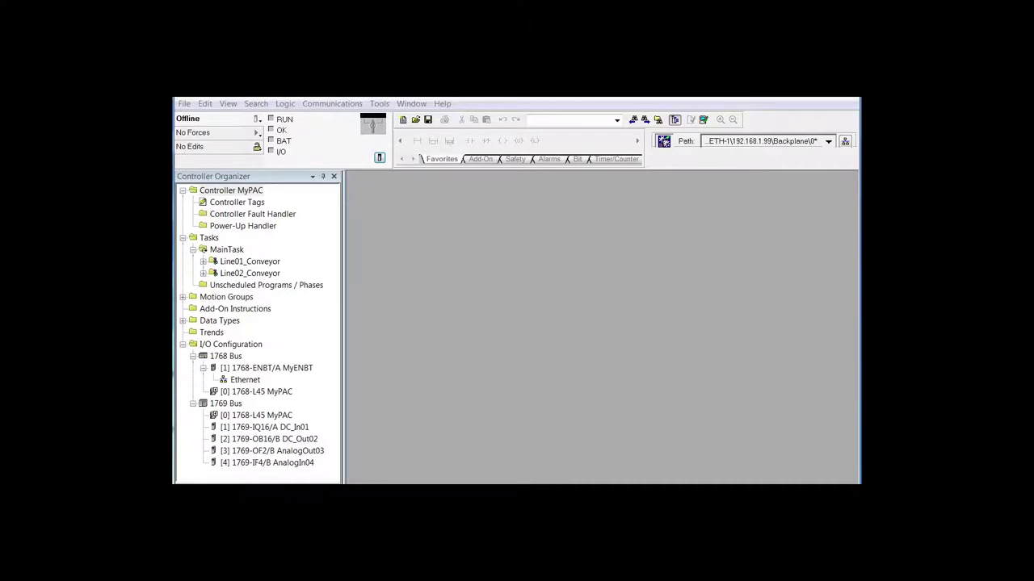
Step: Start a new module on MyENBT's Ethernet network and filter the catalog to the Communication category and the Allen-Bradley vendor
right_click(252, 383)
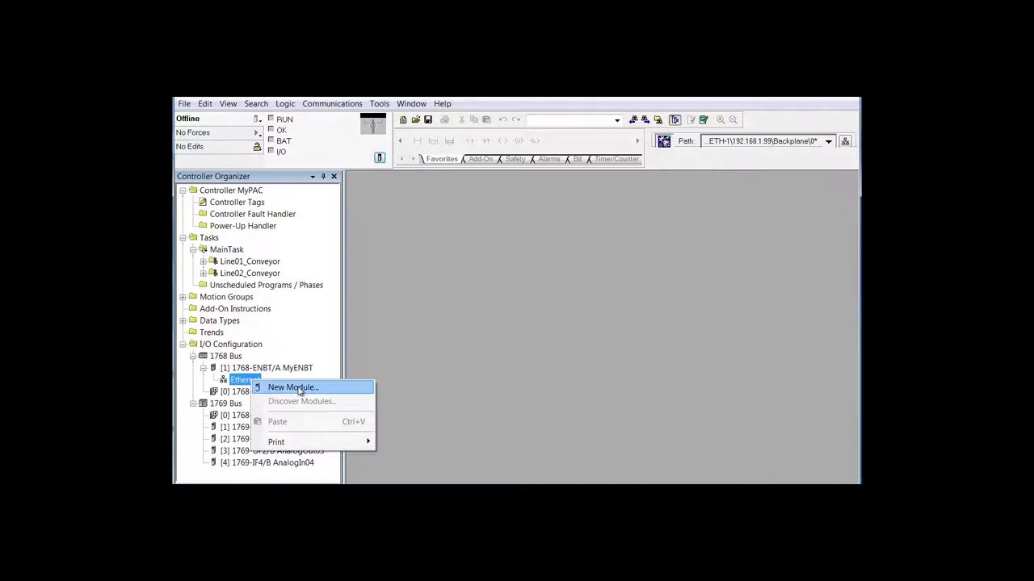
left_click(294, 387)
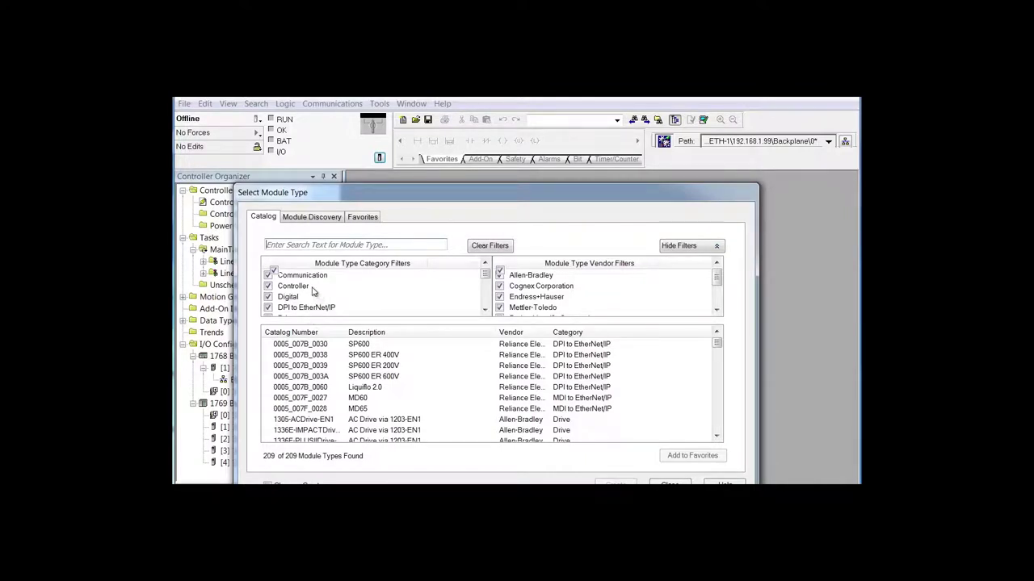
left_click(273, 271)
left_click(268, 275)
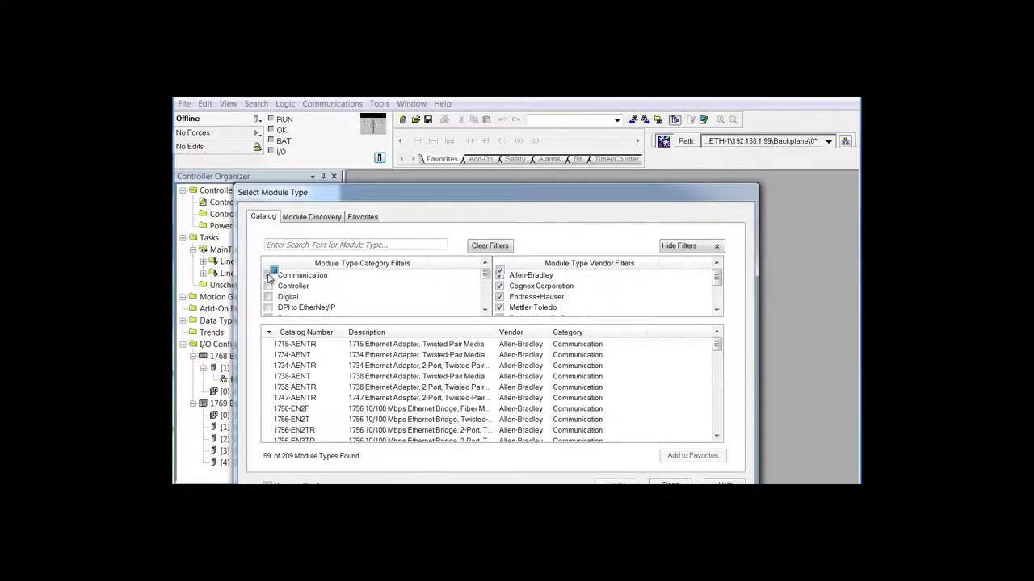
left_click(500, 273)
left_click(500, 276)
Step: Look through the filtered communication modules, search them for "aent" and widen the Description column to show the full text
left_click(718, 423)
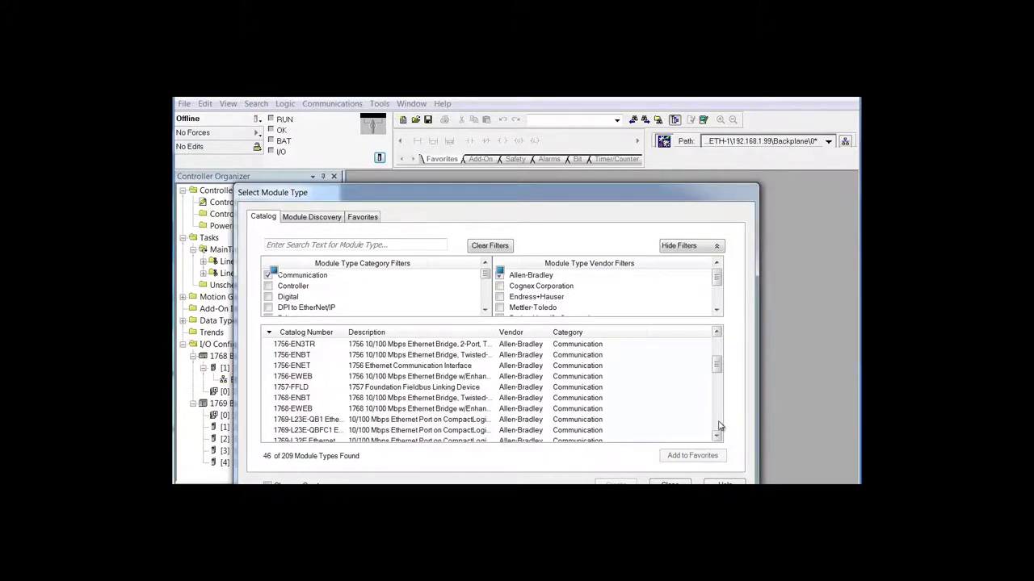
left_click(719, 426)
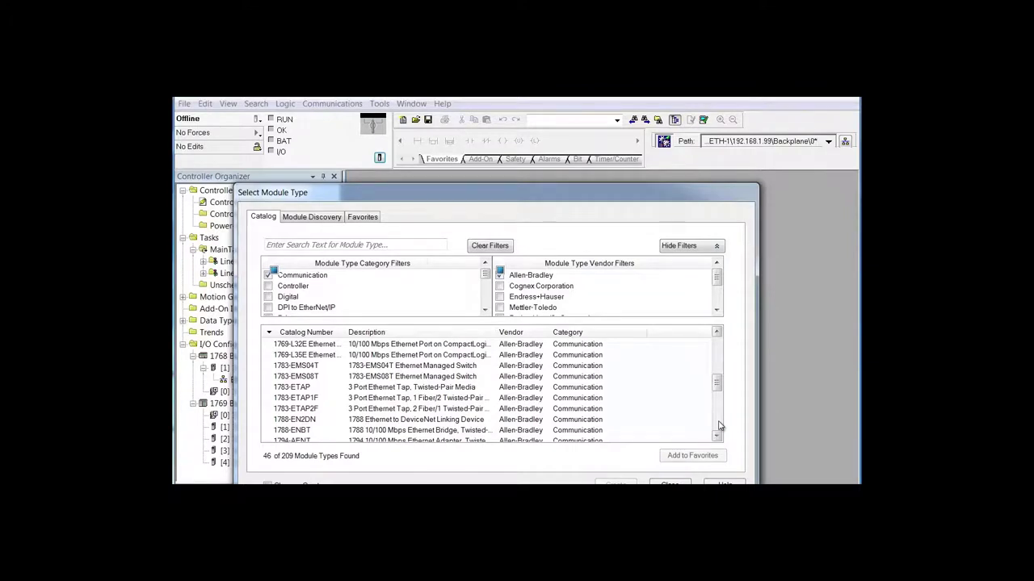
left_click(719, 426)
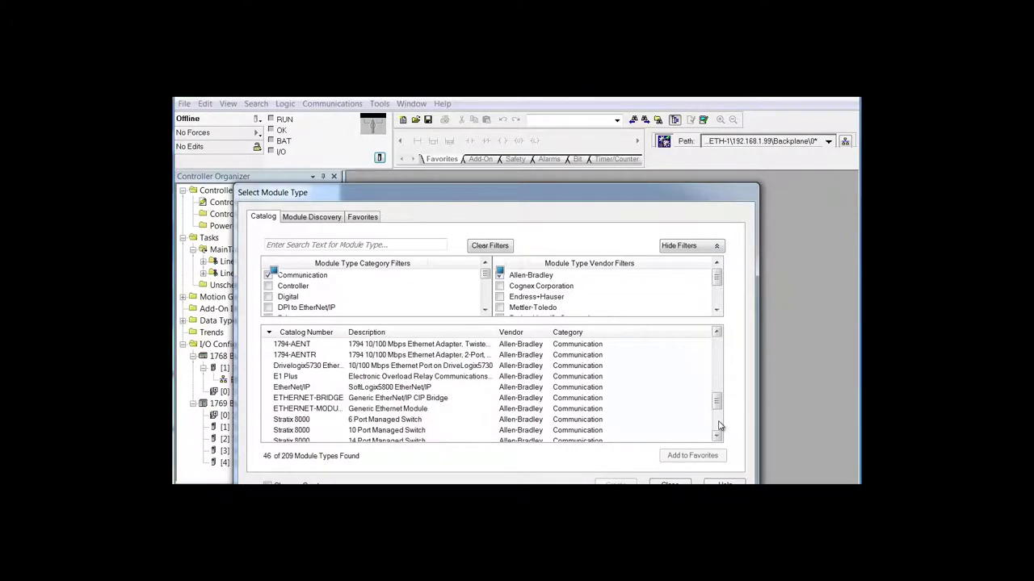
left_click(718, 425)
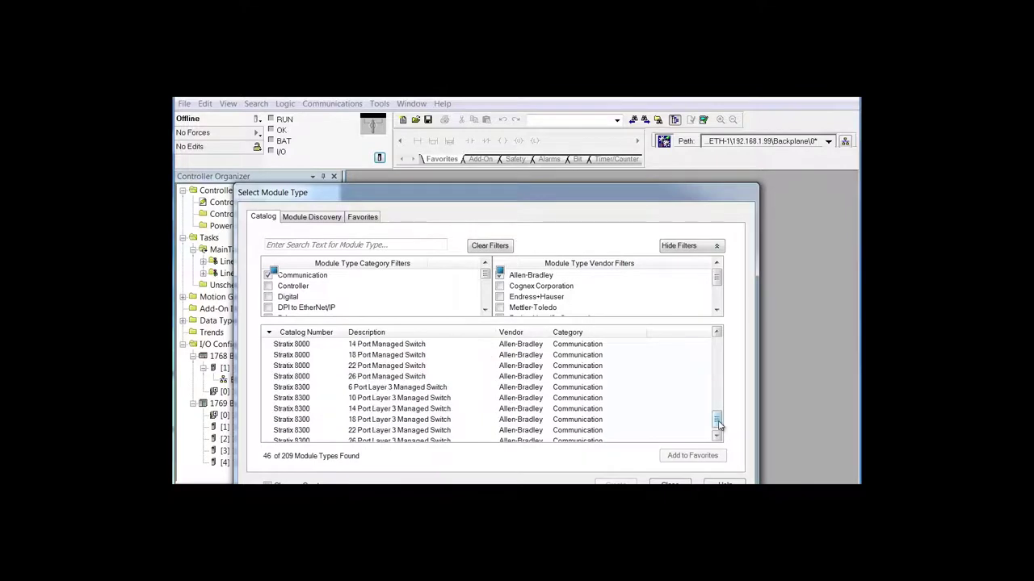
left_click(717, 395)
left_click_drag(717, 394, 718, 343)
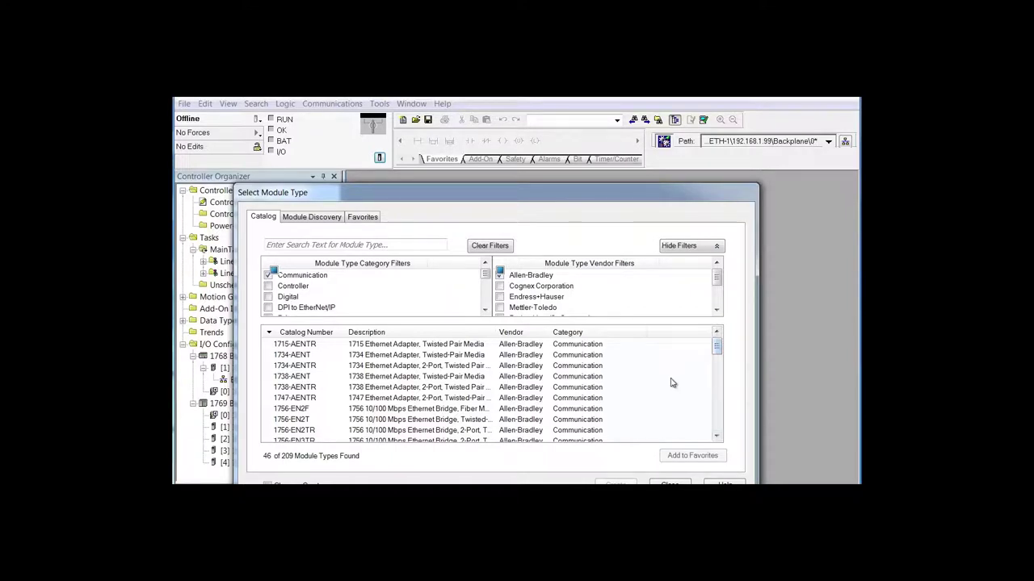
left_click(309, 246)
type("ae")
type("n")
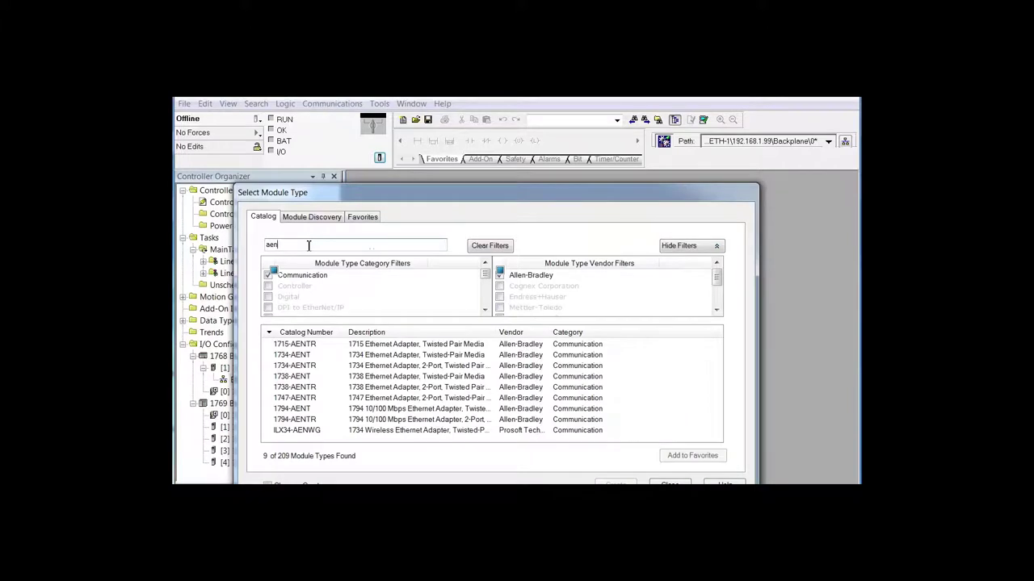
type("t")
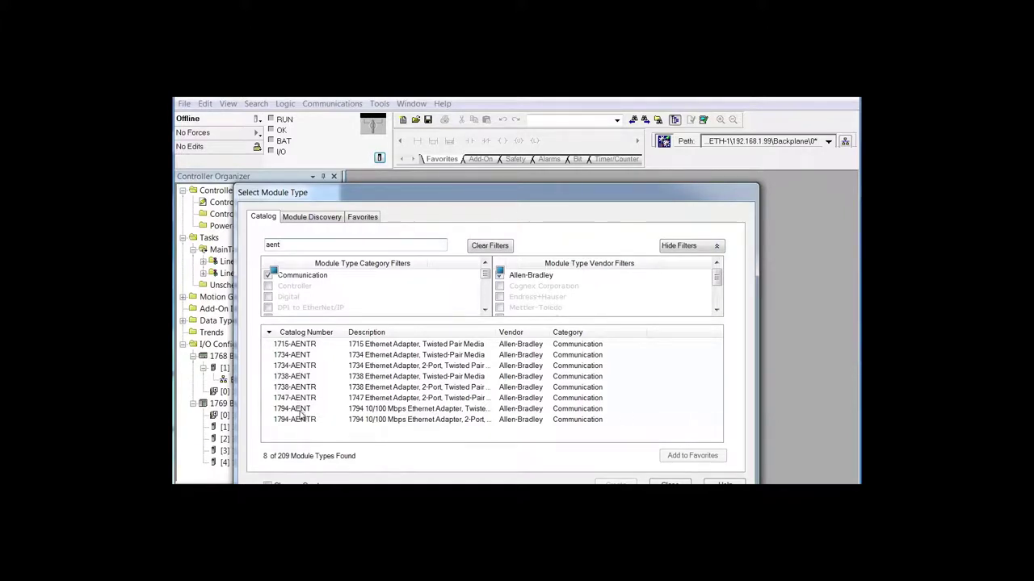
left_click_drag(500, 334, 571, 335)
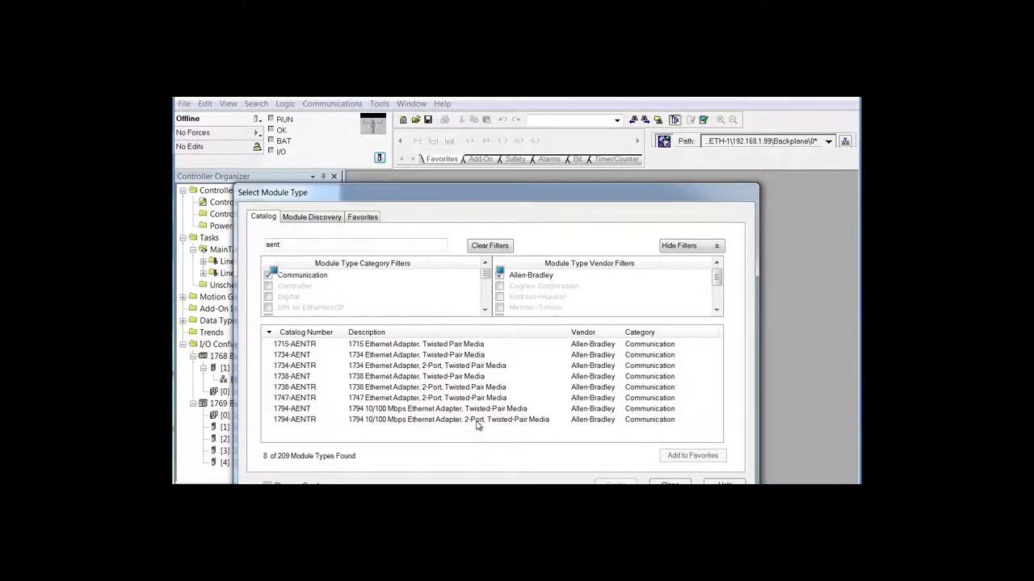
Step: Create a 1794-AENT Ethernet adapter, naming it MyAENT with IP address 192.168.1.98, and move its dialog fully into view
left_click(371, 409)
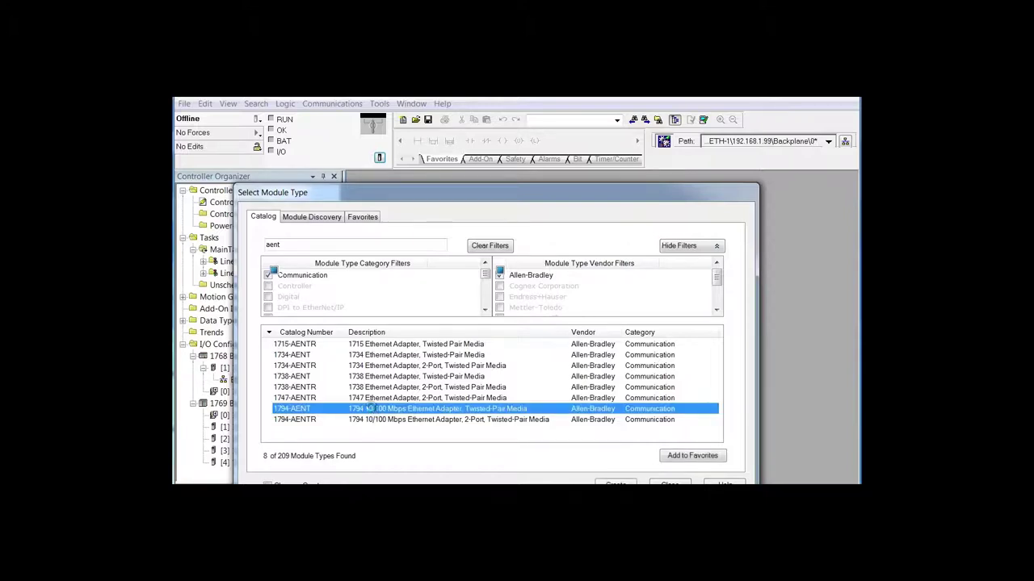
double_click(372, 410)
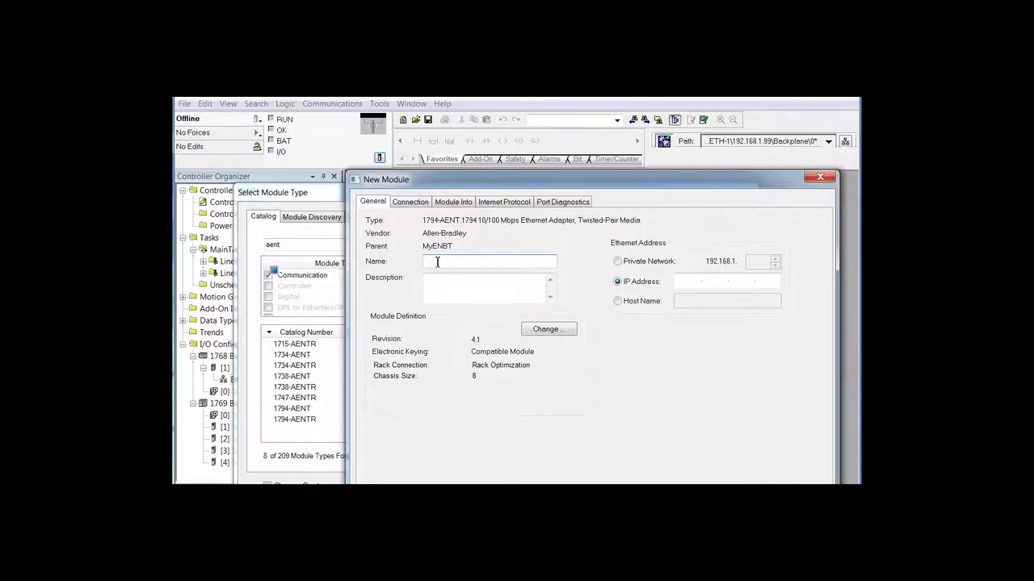
type("MyA")
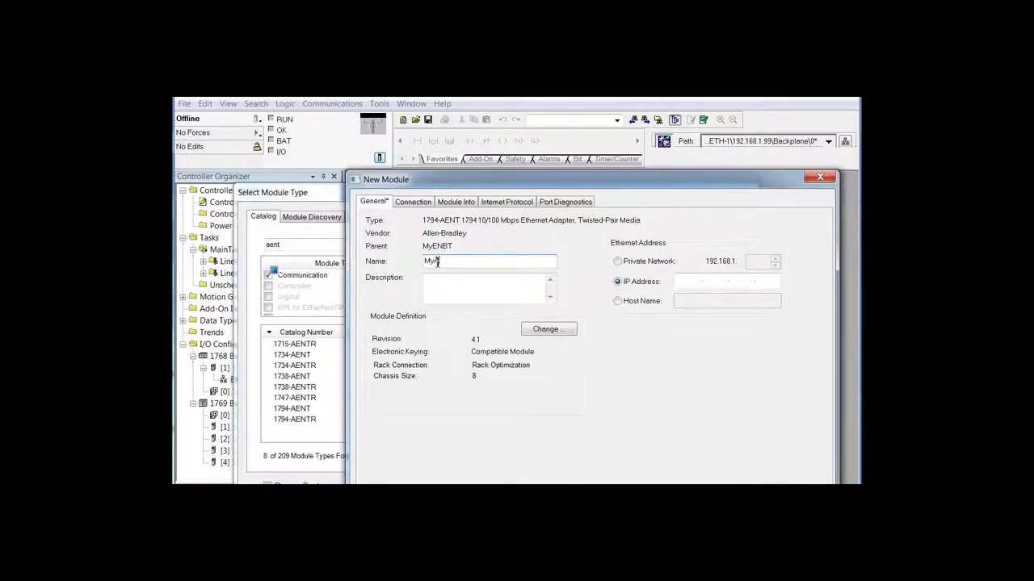
type("ENT")
left_click(687, 282)
type("192 . 168 . ")
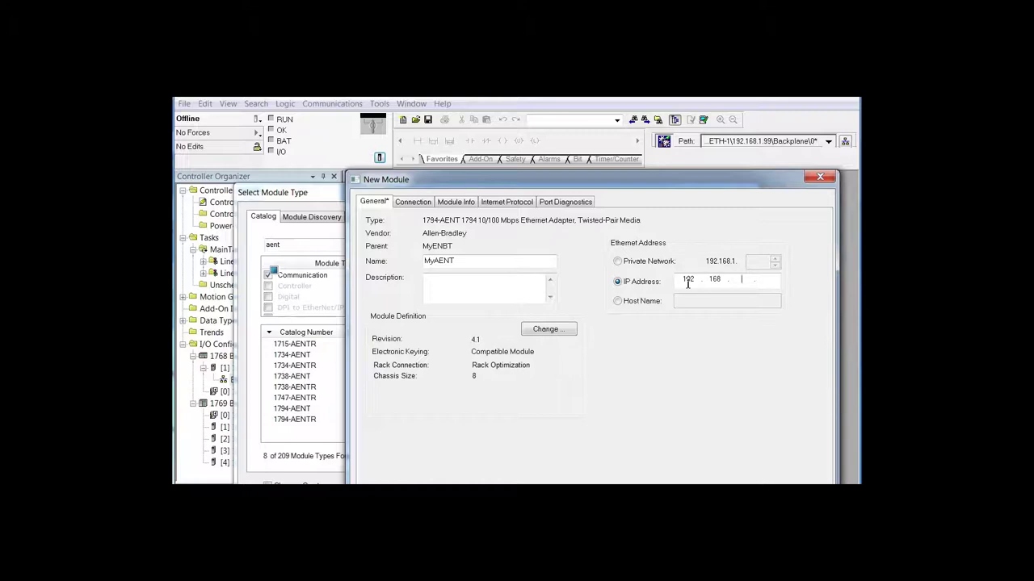
type("1 . 98")
left_click_drag(688, 184, 682, 133)
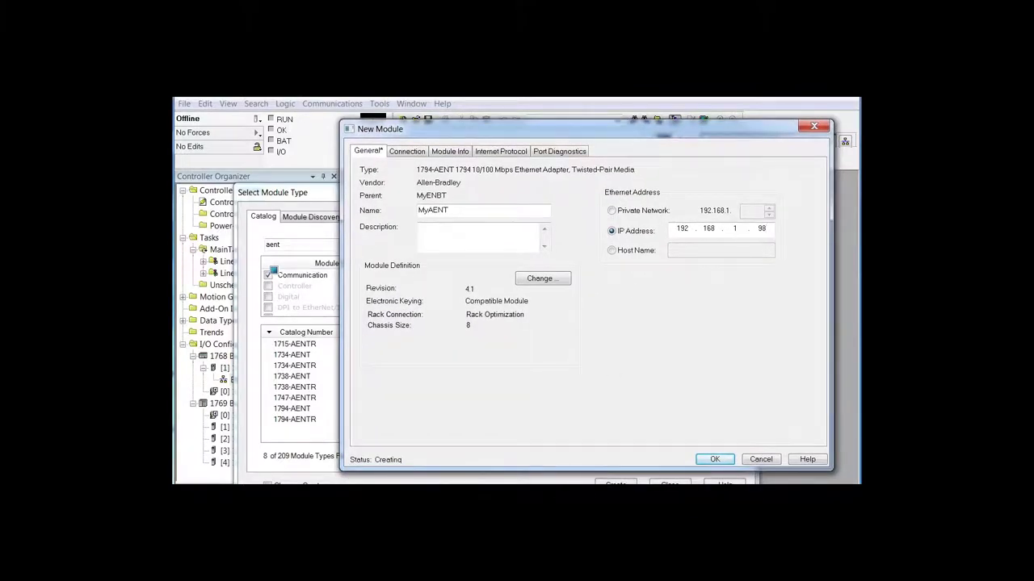
Step: Switch to RSLinx, browse AB_ETH-1 down to the 1768 backplane of the ENBT at 192.168.1.99, collapse it and close RSLinx
key("alt+Tab")
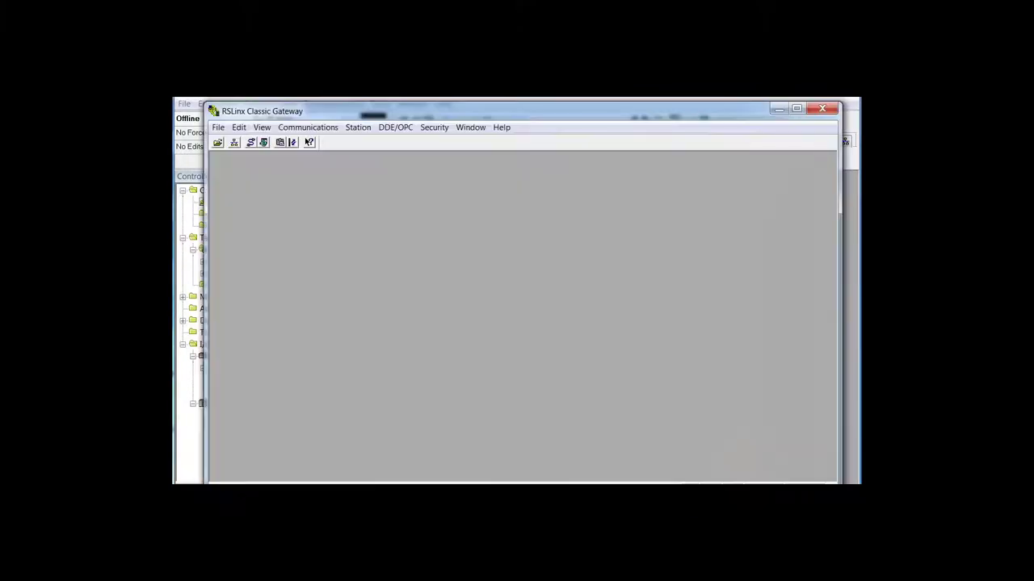
left_click(235, 145)
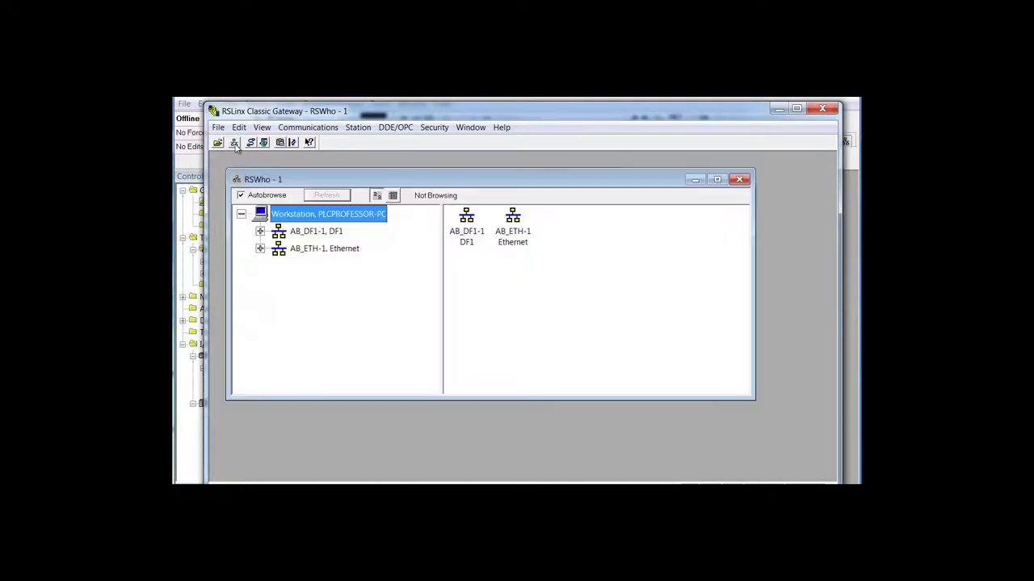
left_click(260, 249)
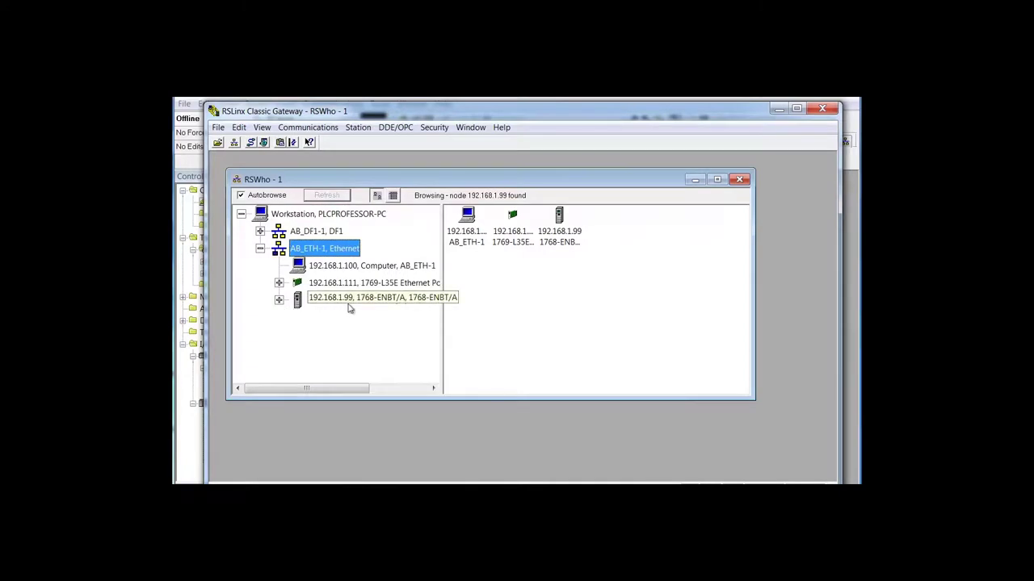
left_click(279, 301)
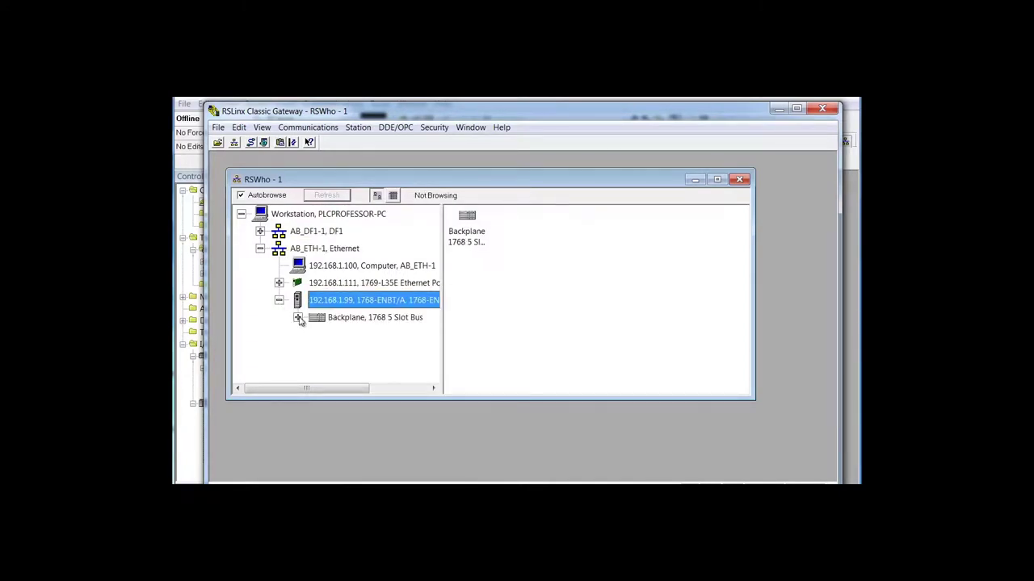
left_click(298, 317)
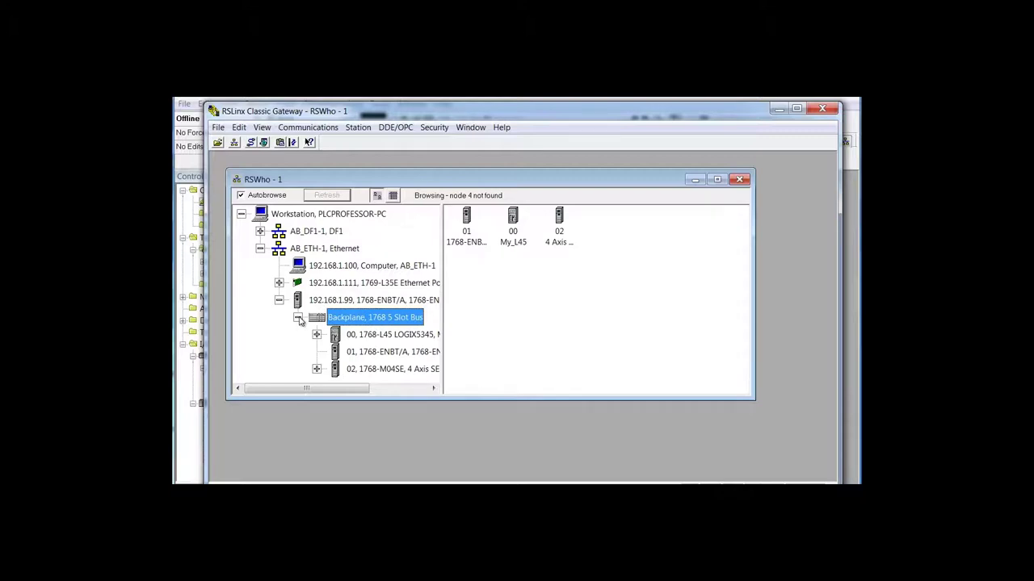
left_click(297, 318)
left_click(278, 301)
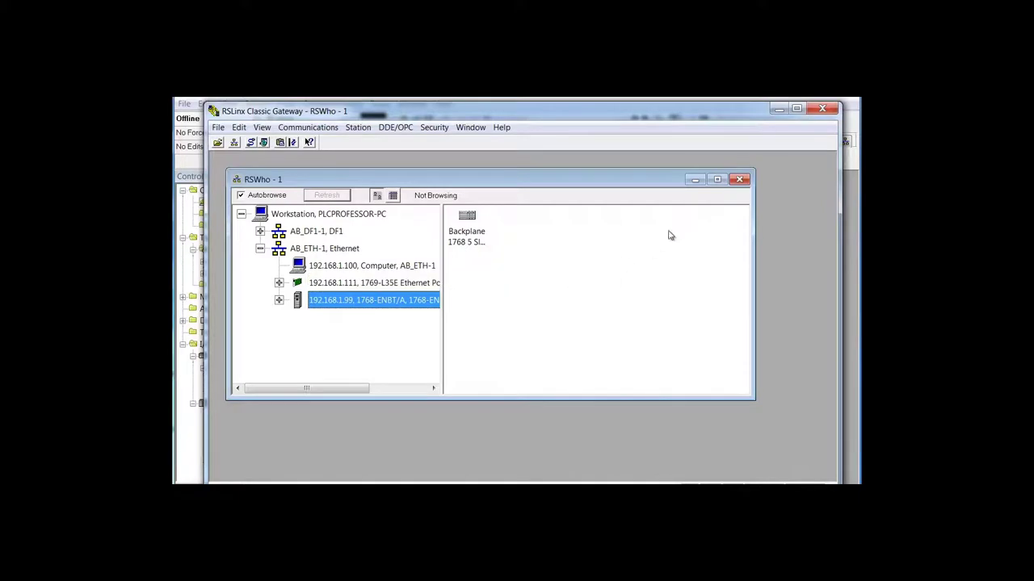
left_click(739, 180)
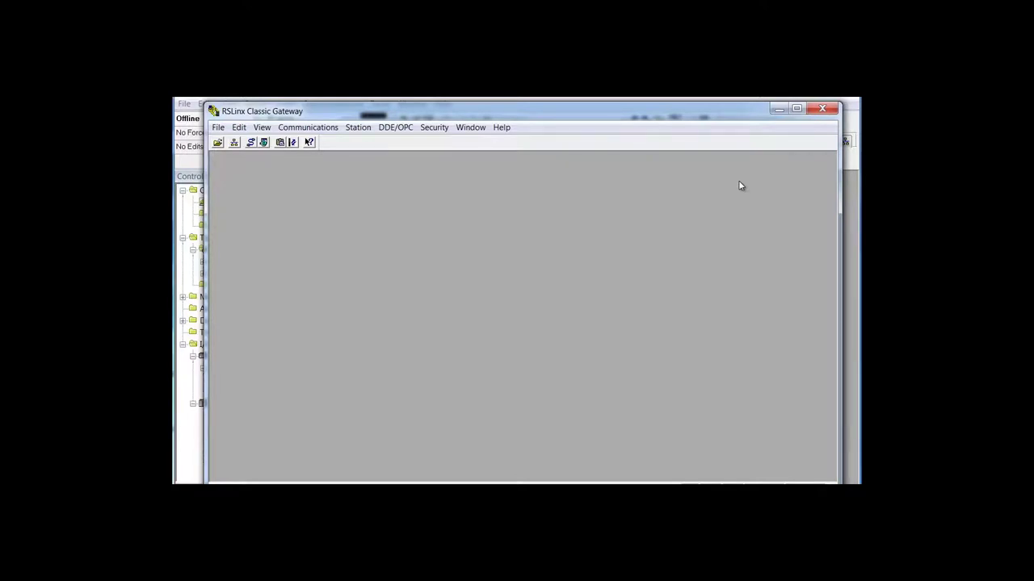
left_click(822, 110)
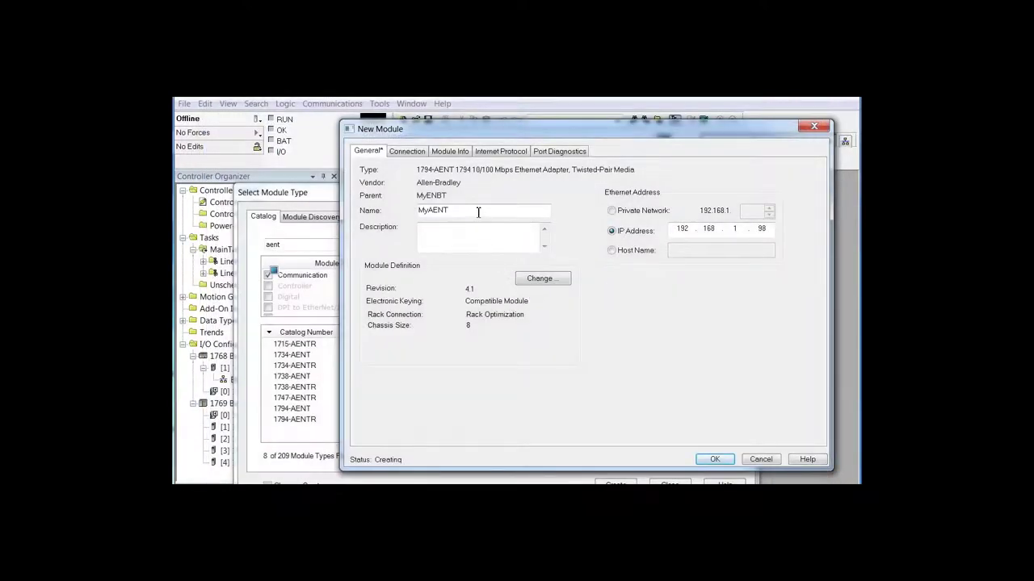
Step: Open MyAENT's module definition, keep revision 4.1 and set electronic keying to Disable Keying
left_click(540, 279)
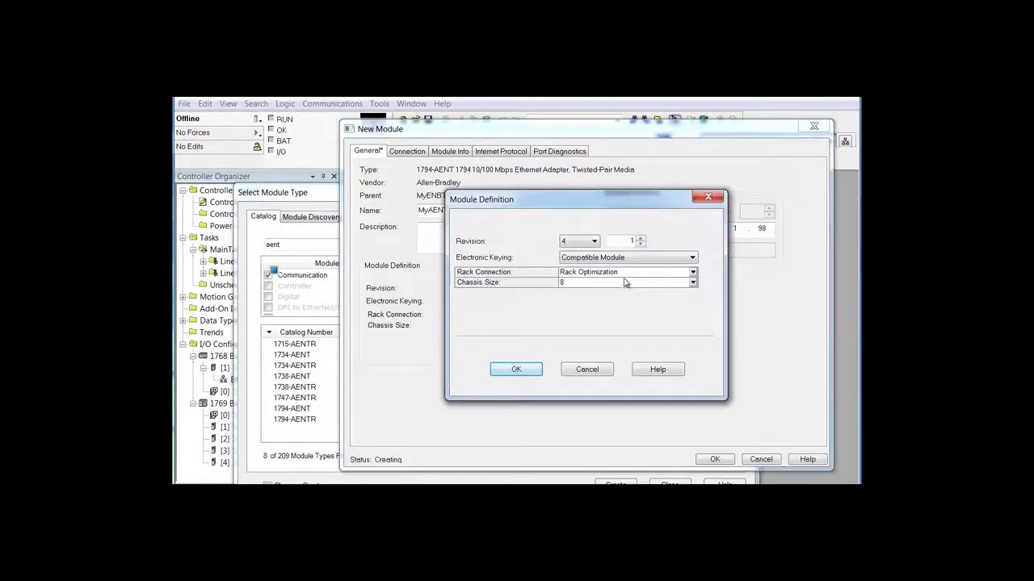
left_click(594, 241)
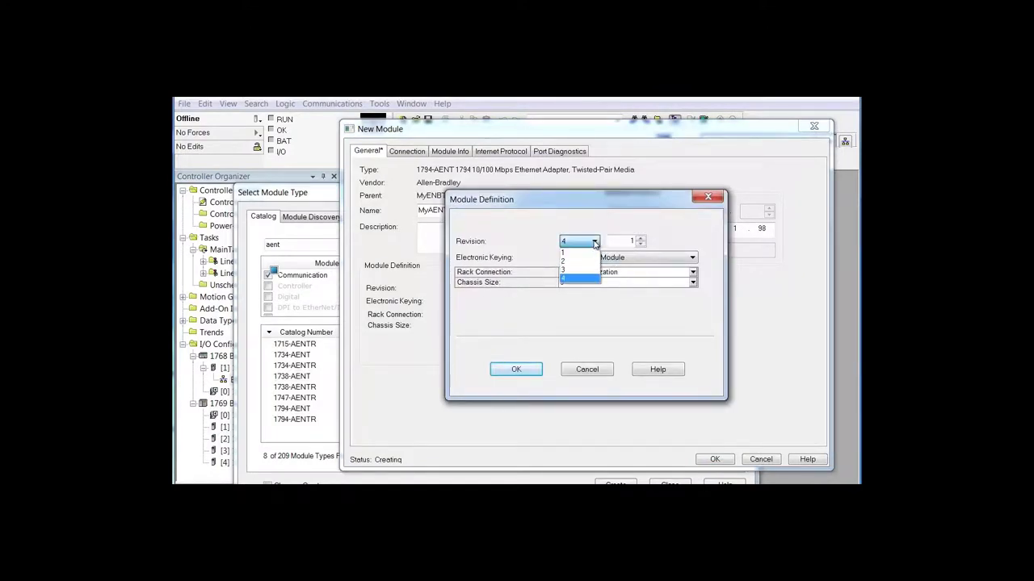
left_click(595, 243)
left_click(639, 240)
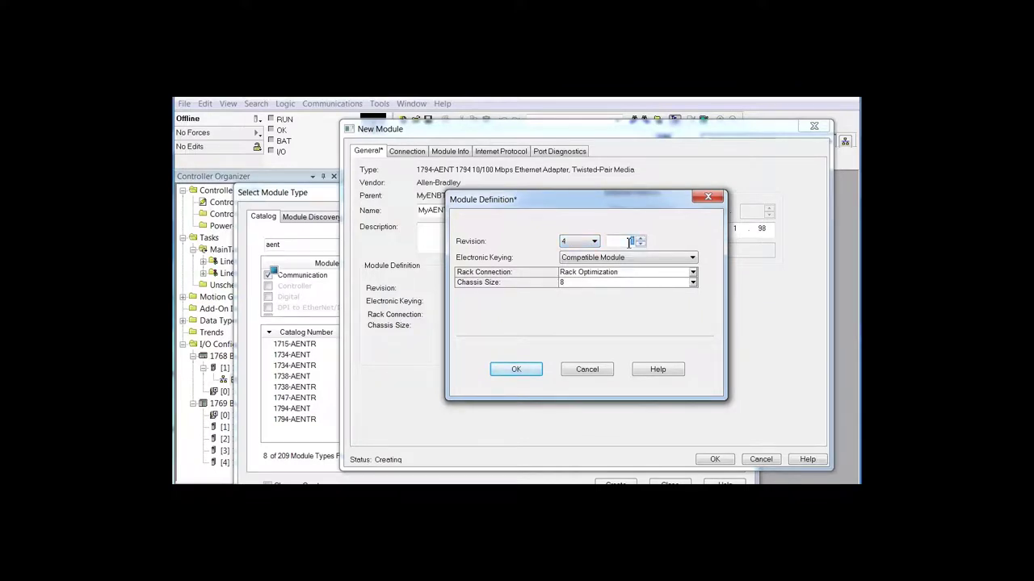
left_click(634, 258)
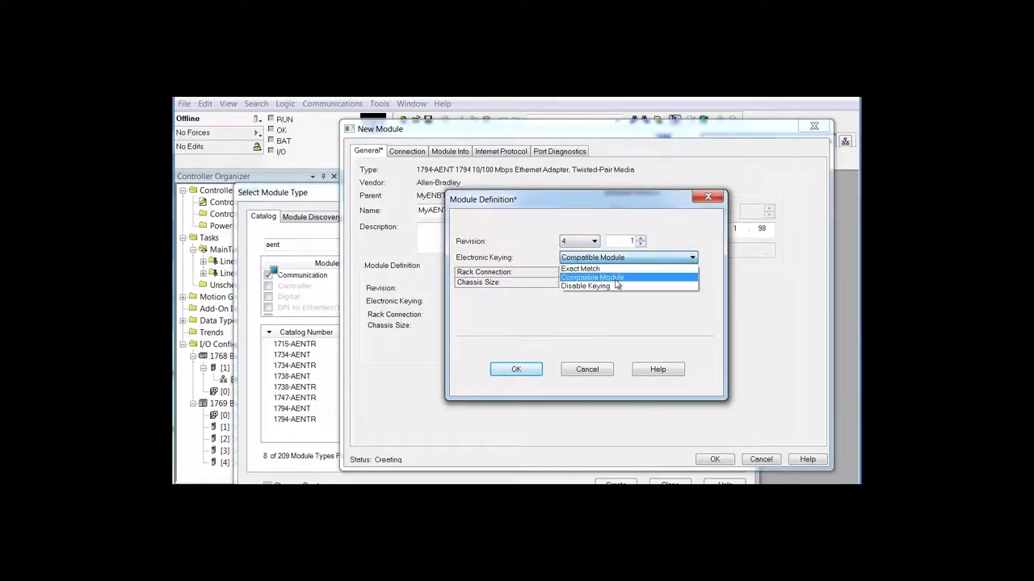
left_click(614, 288)
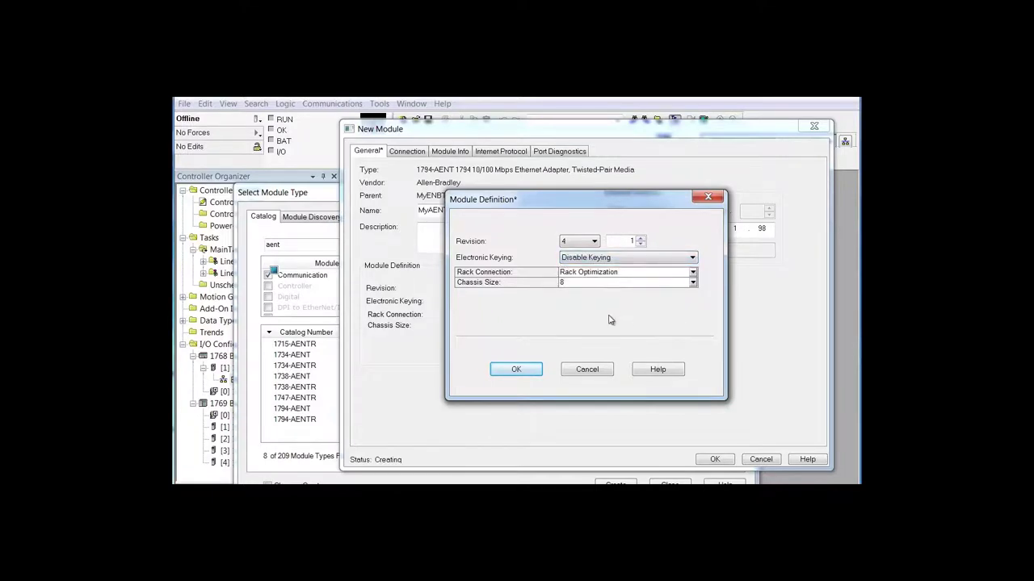
Step: Keep the rack connection at Rack Optimization, set the chassis size to 2 and confirm the module definition change
left_click(692, 273)
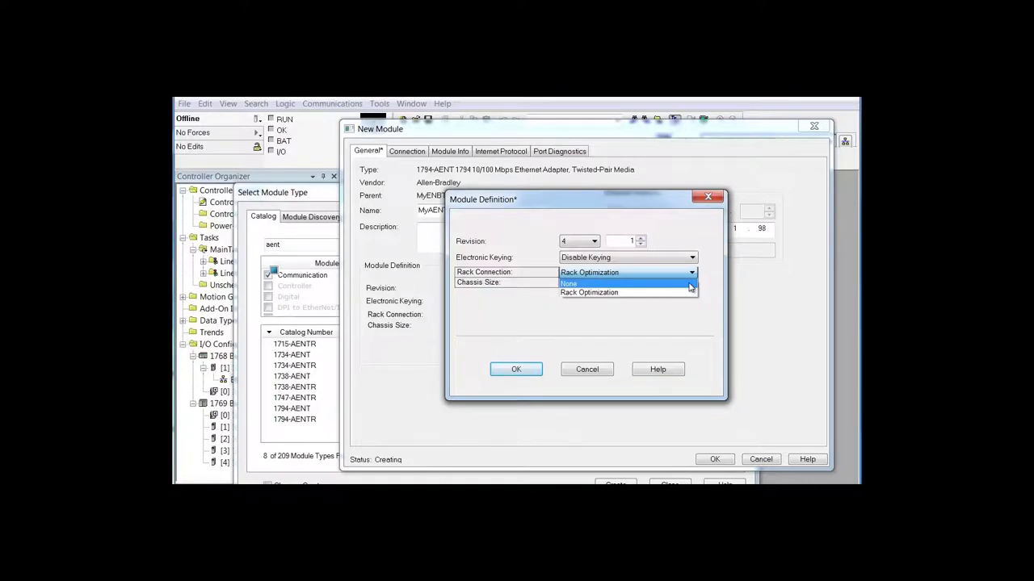
left_click(688, 292)
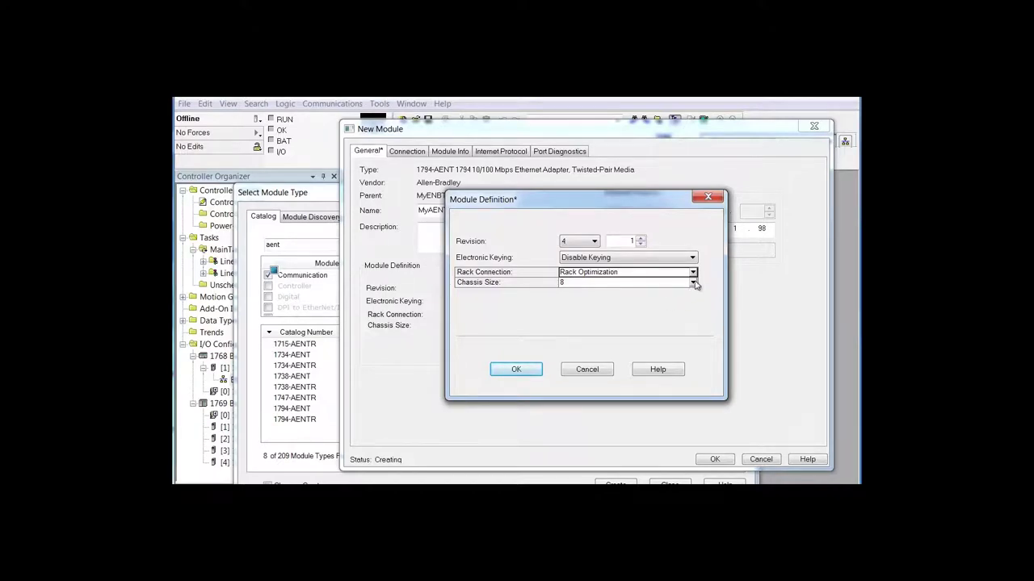
left_click(692, 282)
left_click(648, 304)
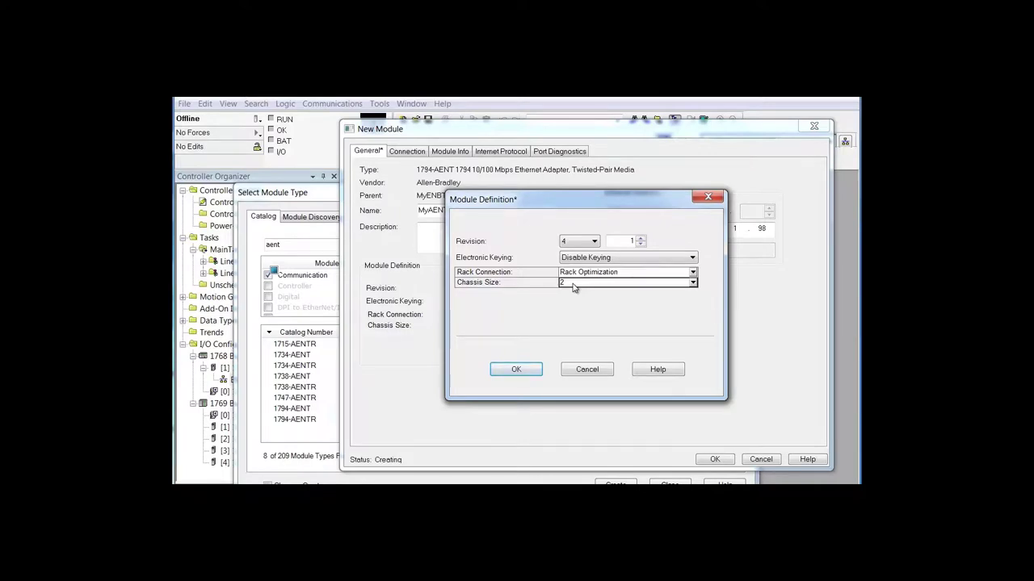
left_click(516, 369)
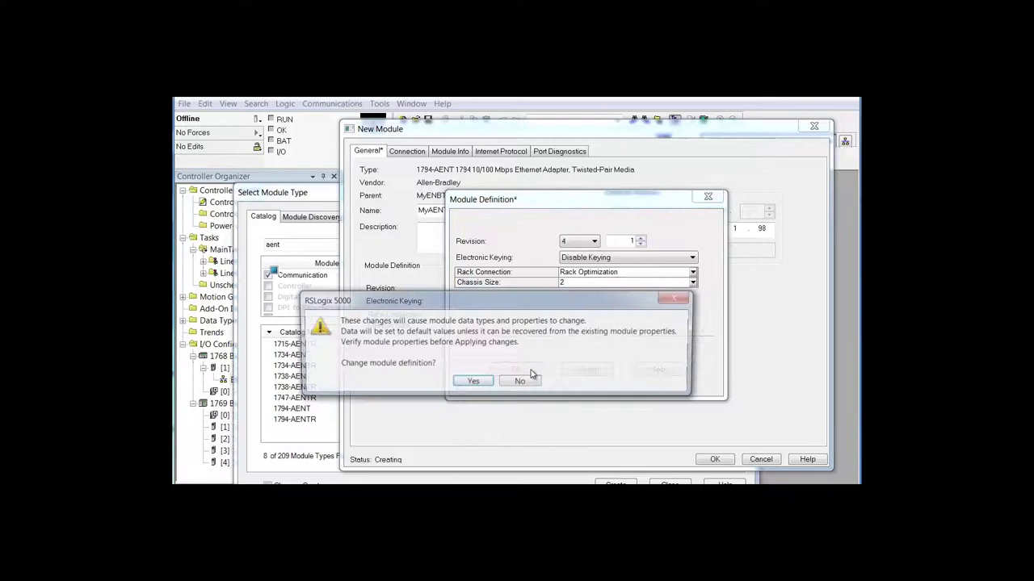
left_click(474, 382)
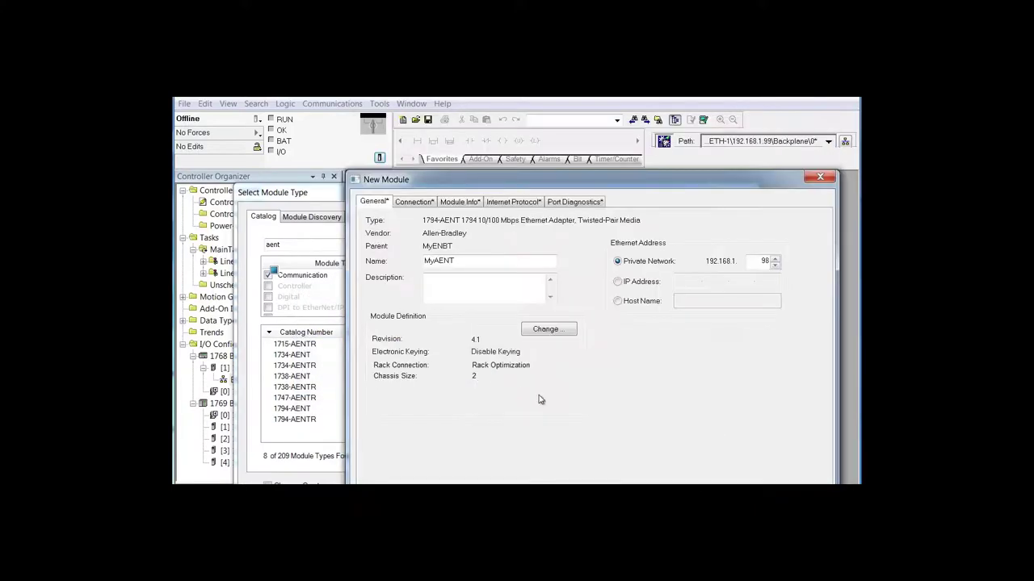
Step: Move the new module dialog fully into view and finish creating the MyAENT adapter
left_click_drag(669, 180, 643, 112)
left_click(693, 443)
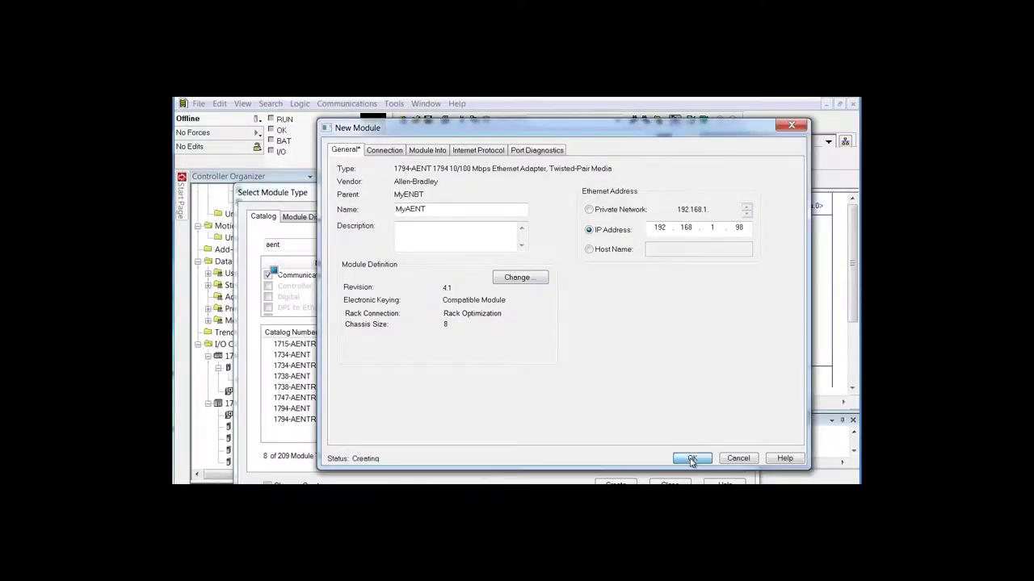
left_click(692, 459)
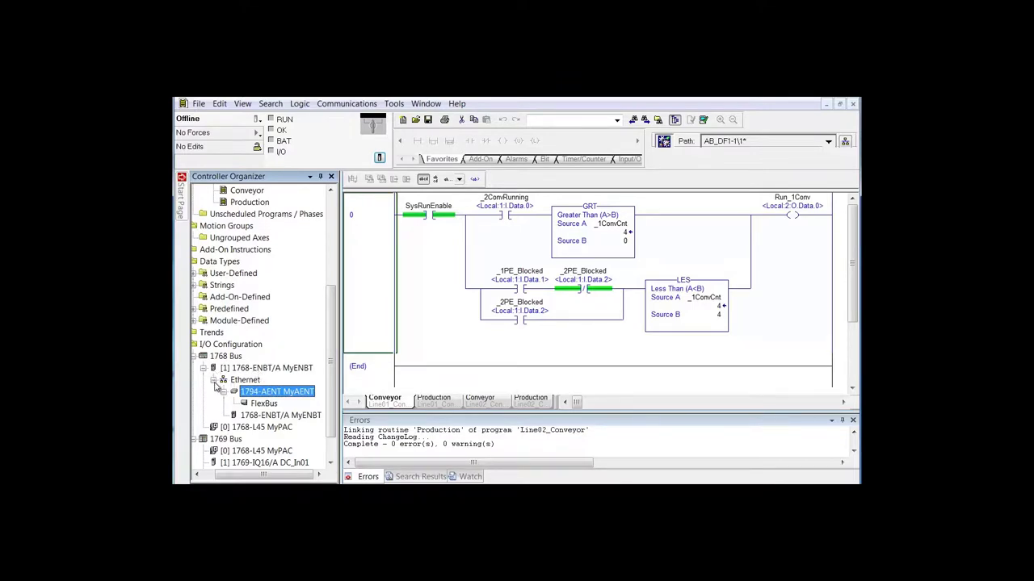
Step: Add a 1794-IB16 16-point 24V DC input module on MyAENT's FlexBus in slot 0, named MyRemote_DC_In0
mouse_move(272, 395)
right_click(265, 405)
left_click(351, 416)
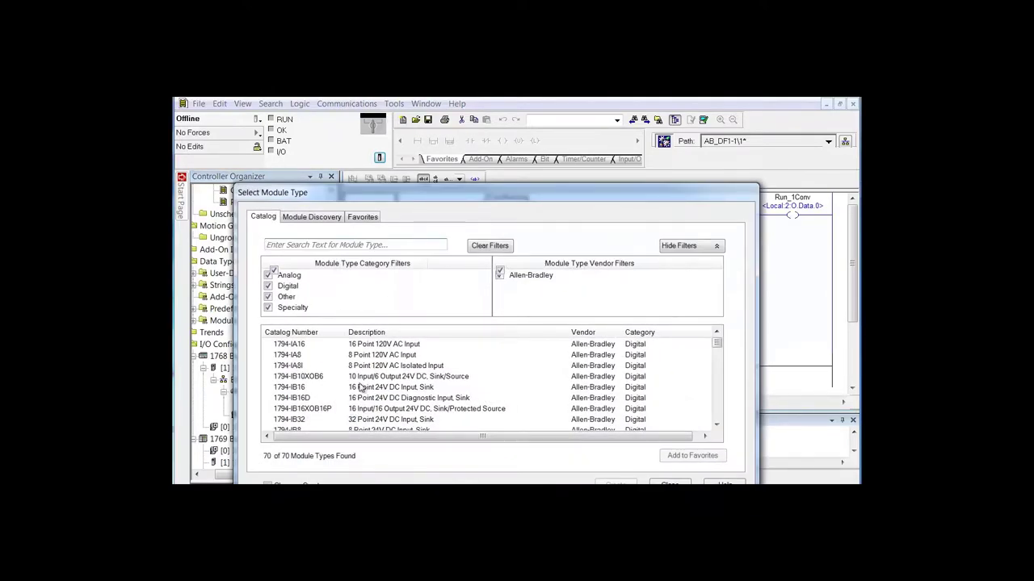
double_click(361, 388)
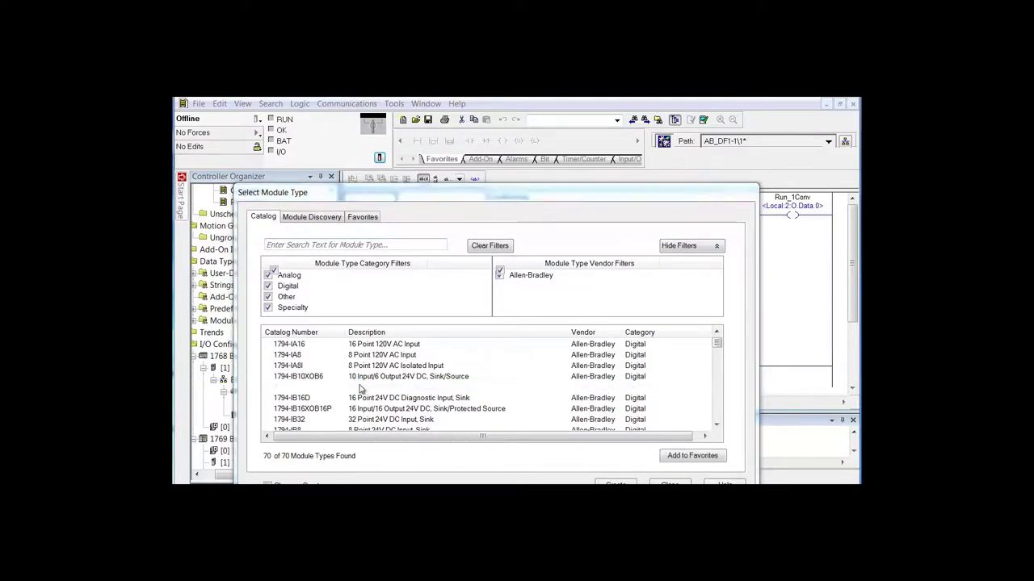
left_click(444, 242)
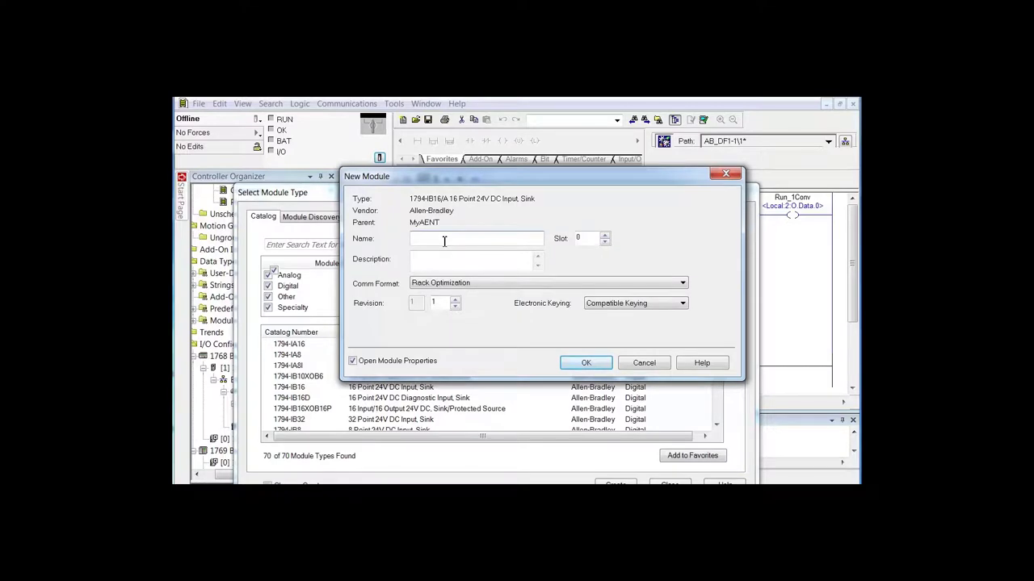
type("MyRemote_DC_In0")
left_click(590, 364)
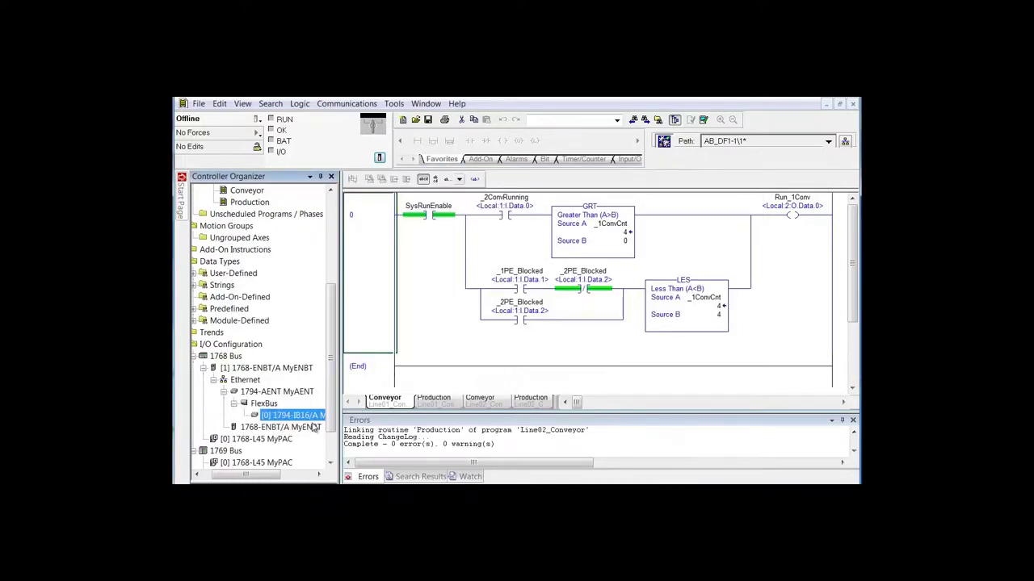
Step: Widen the Controller Organizer, start another new module on the FlexBus and filter the catalog to the Digital category only
left_click_drag(339, 429, 371, 428)
right_click(265, 404)
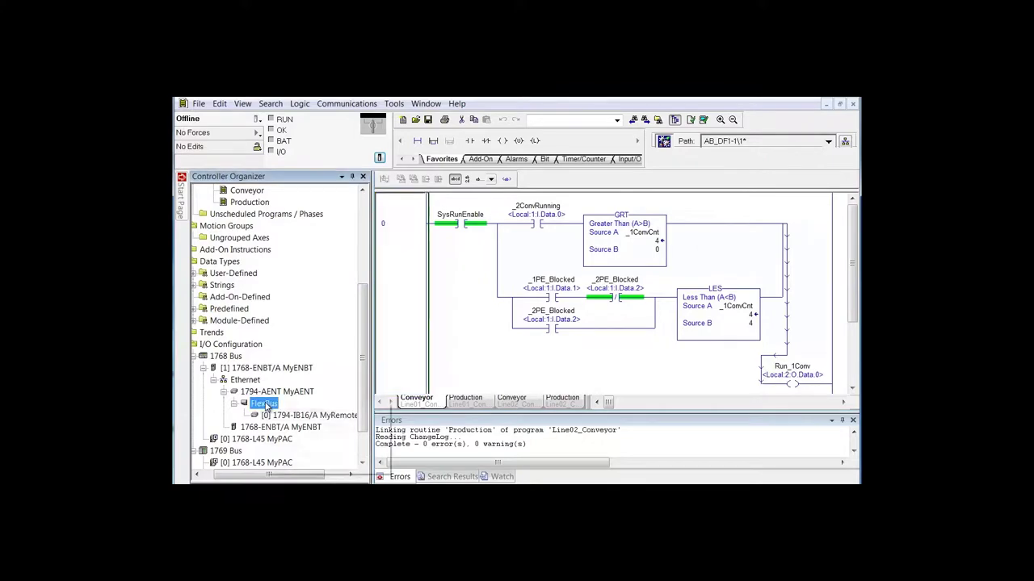
left_click(307, 415)
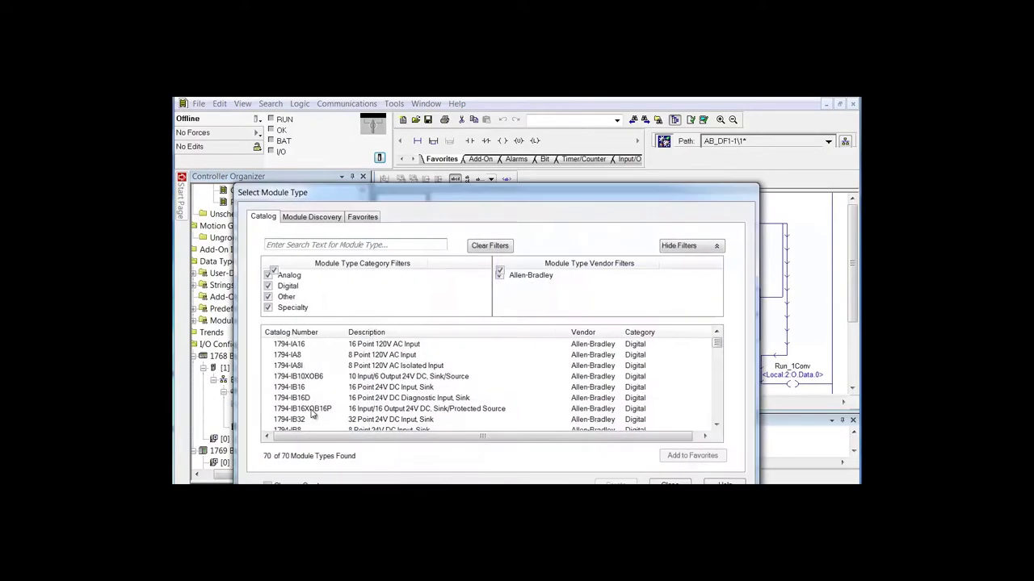
left_click(269, 307)
left_click(268, 296)
left_click(268, 286)
left_click(269, 276)
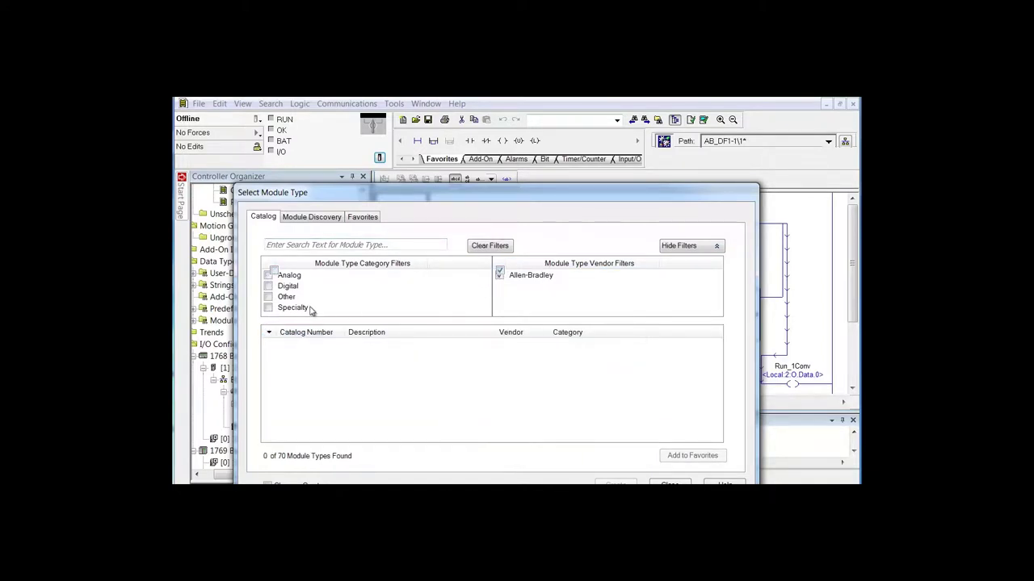
left_click(270, 286)
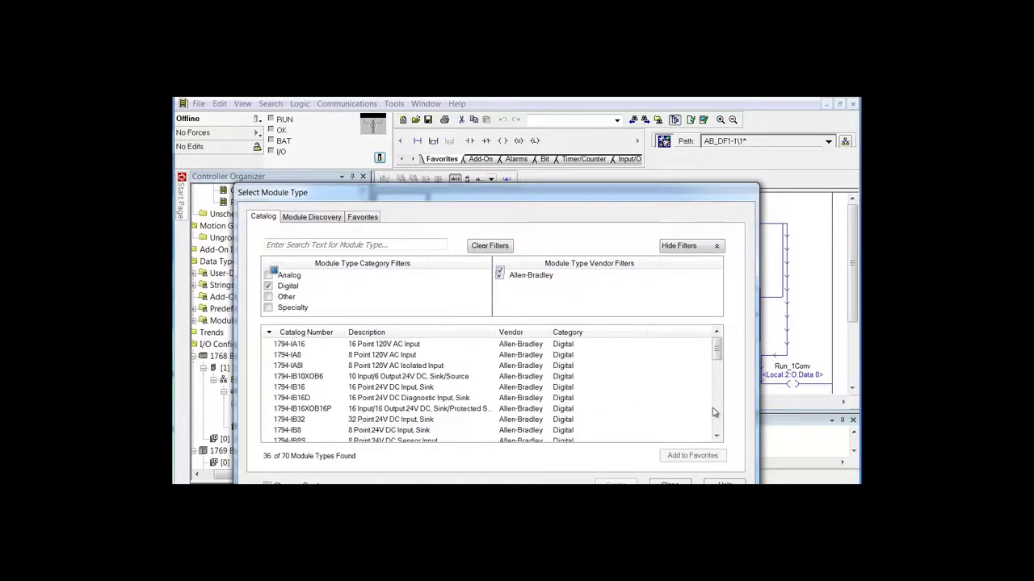
Step: Create a 1794-OB16D 16-point 24V DC diagnostic output module in slot 1, named MyRemote_DC_Out01
scroll(714, 413, "down", 6)
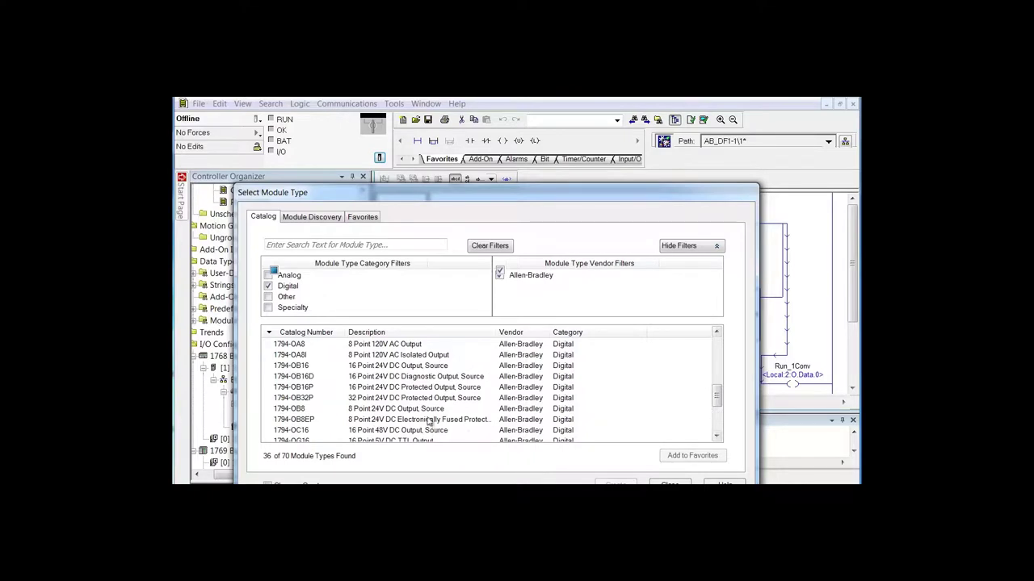
double_click(378, 377)
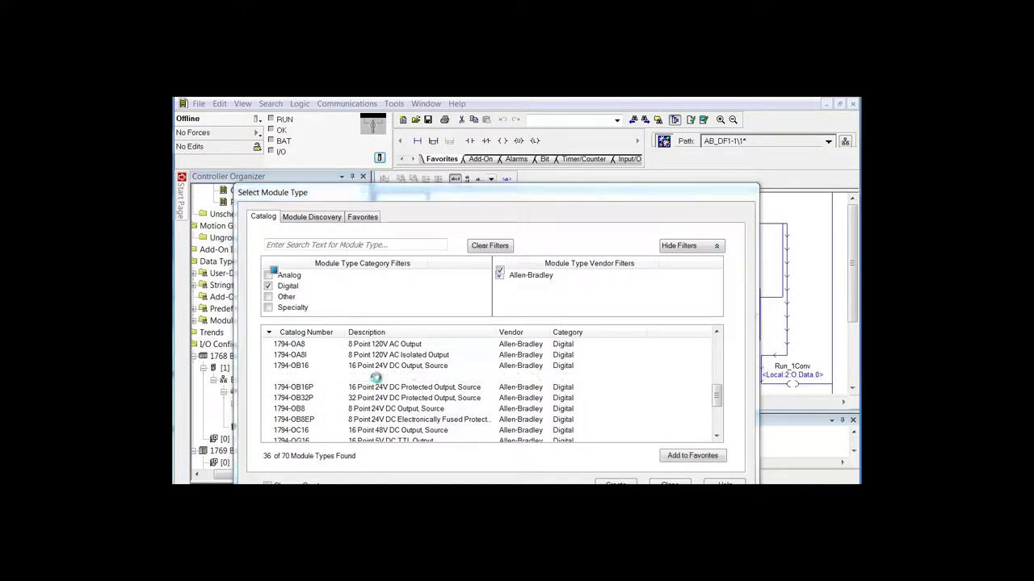
type("MyRemote_DC_Out01")
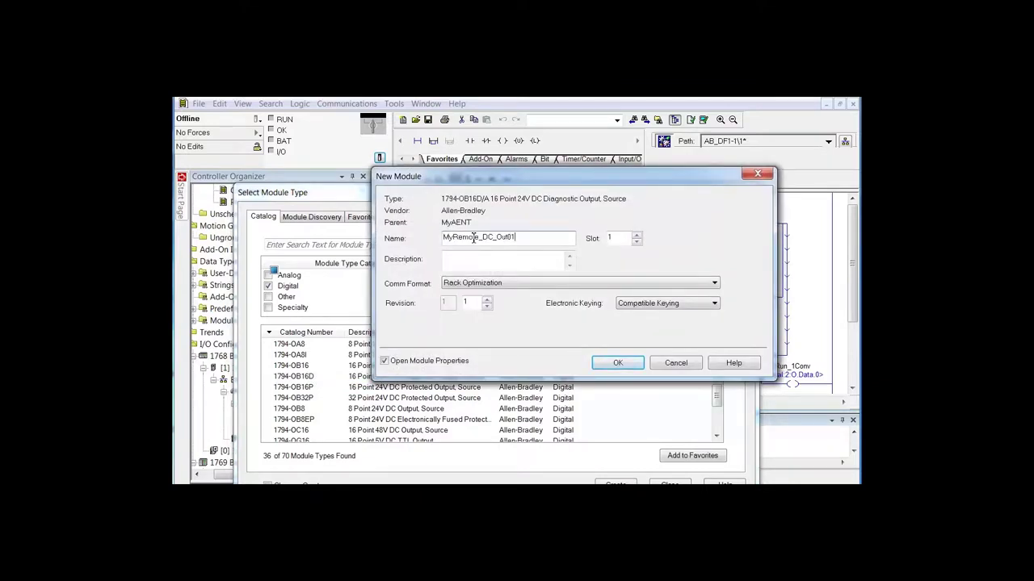
left_click(613, 364)
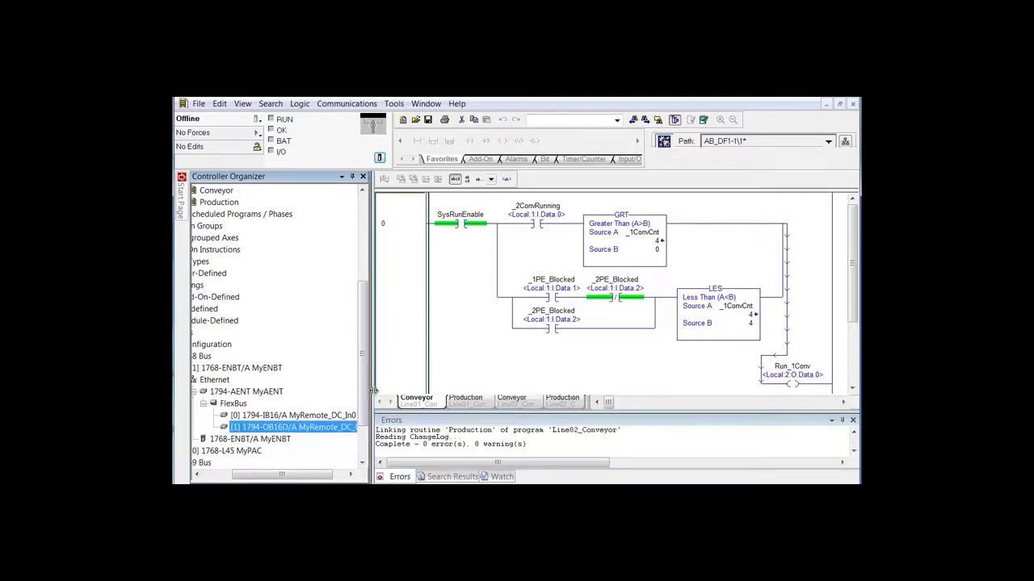
Step: Widen the Controller Organizer to show the full module names, close the Errors window and check MyAENT's IP address
left_click_drag(373, 390, 428, 391)
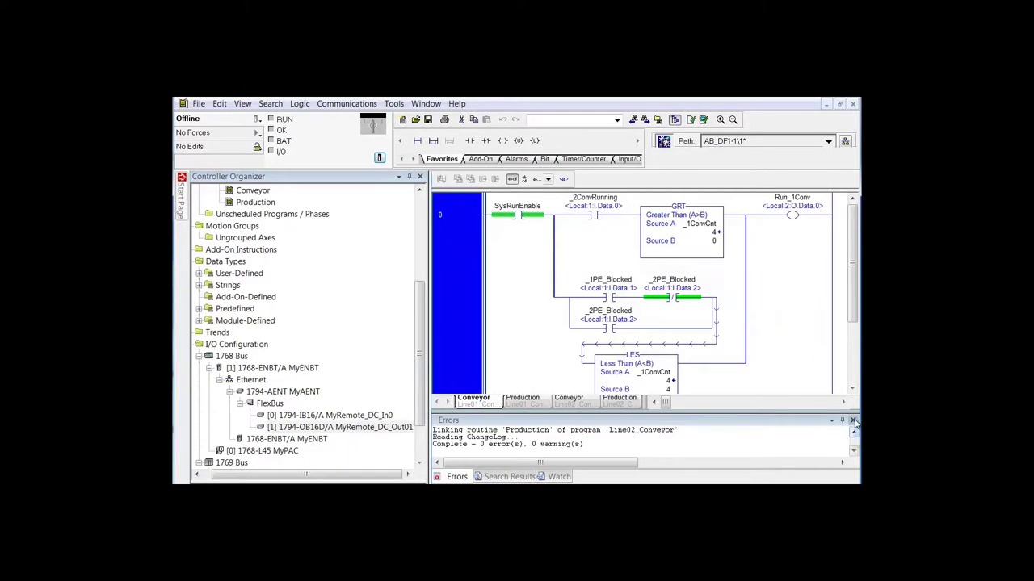
left_click(852, 421)
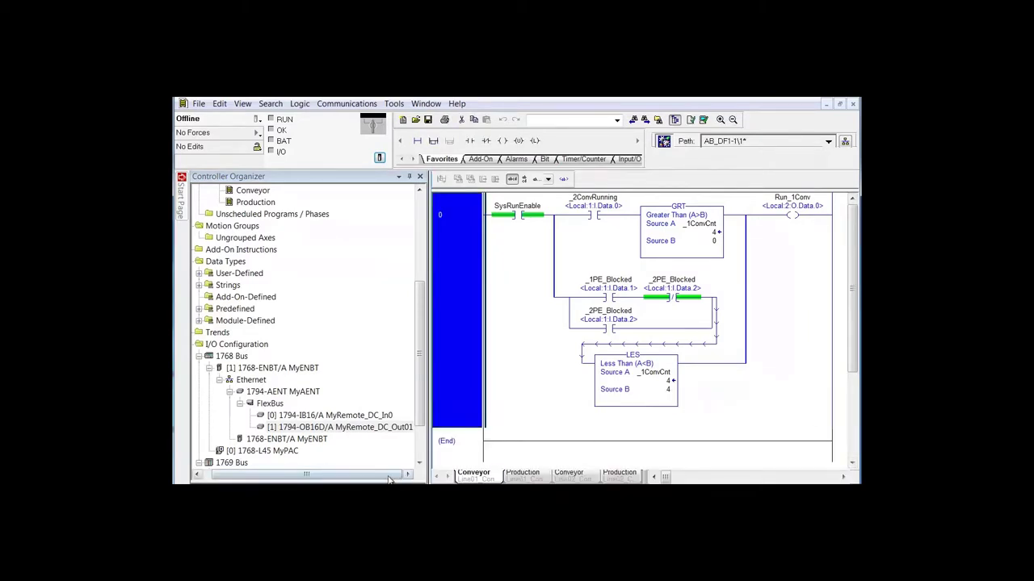
left_click_drag(388, 479, 379, 480)
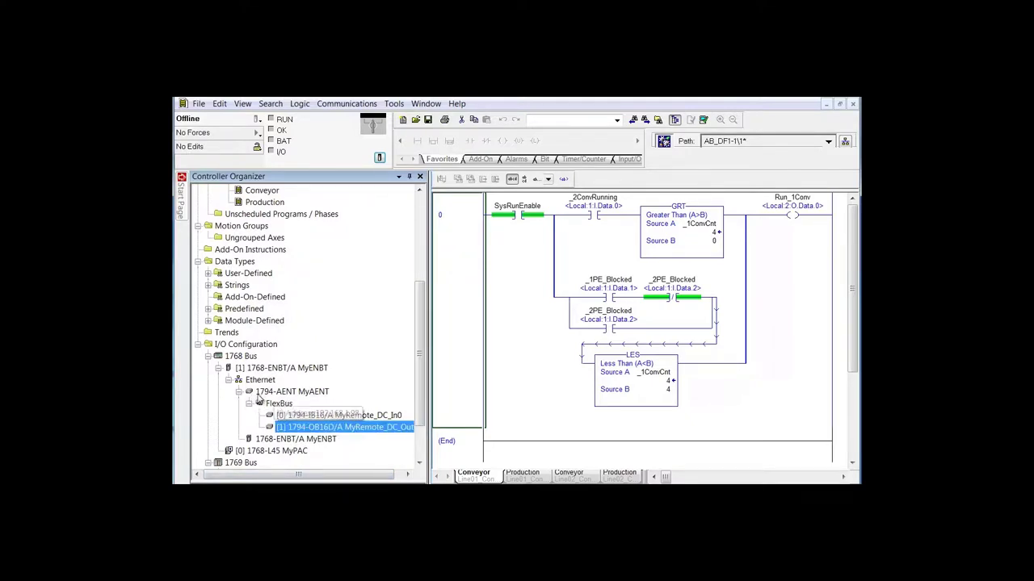
left_click_drag(258, 399, 295, 413)
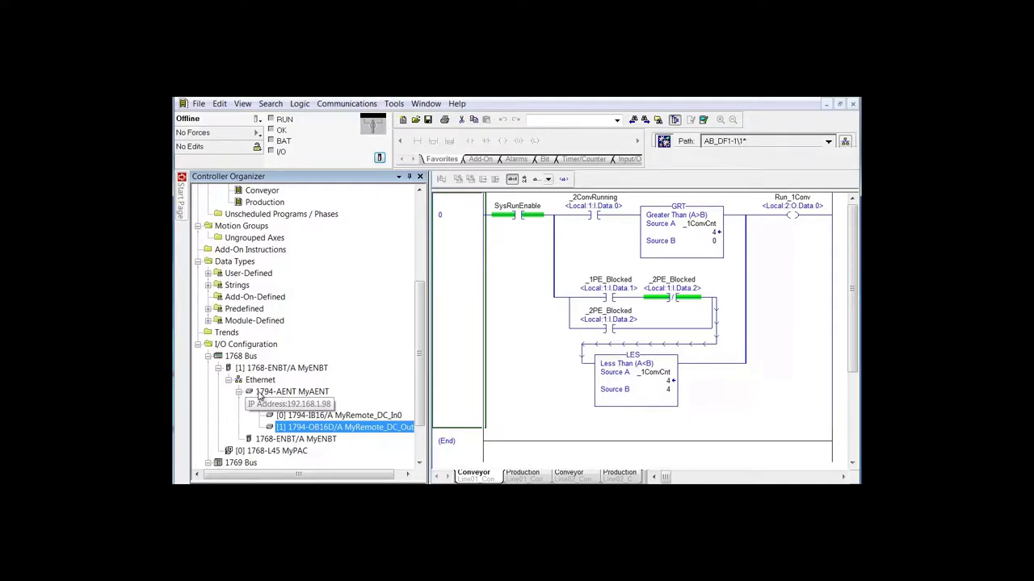
Step: Review the general and connection properties of MyRemote_DC_Out01 and close them without changes
right_click(326, 429)
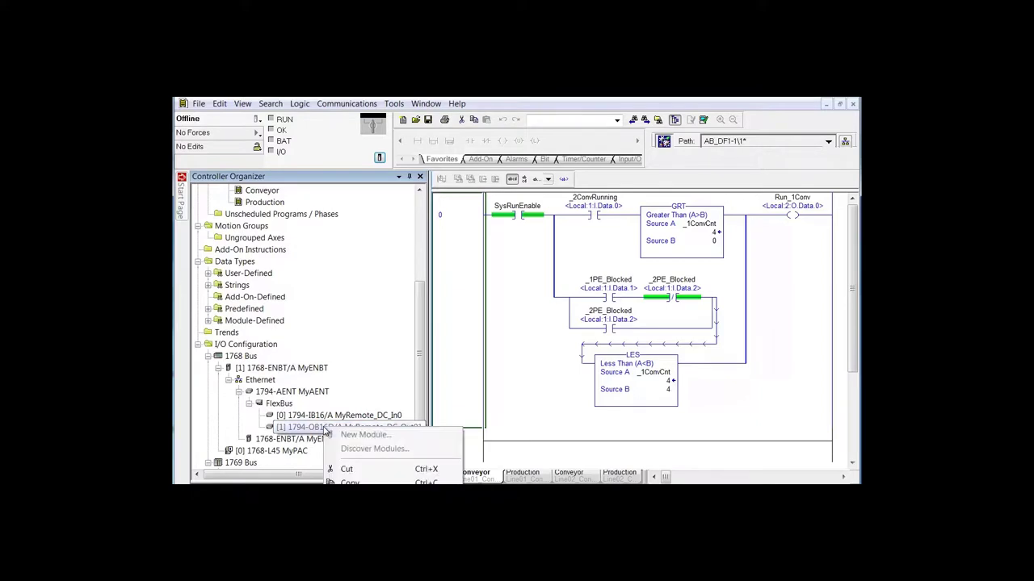
key("alt+Return")
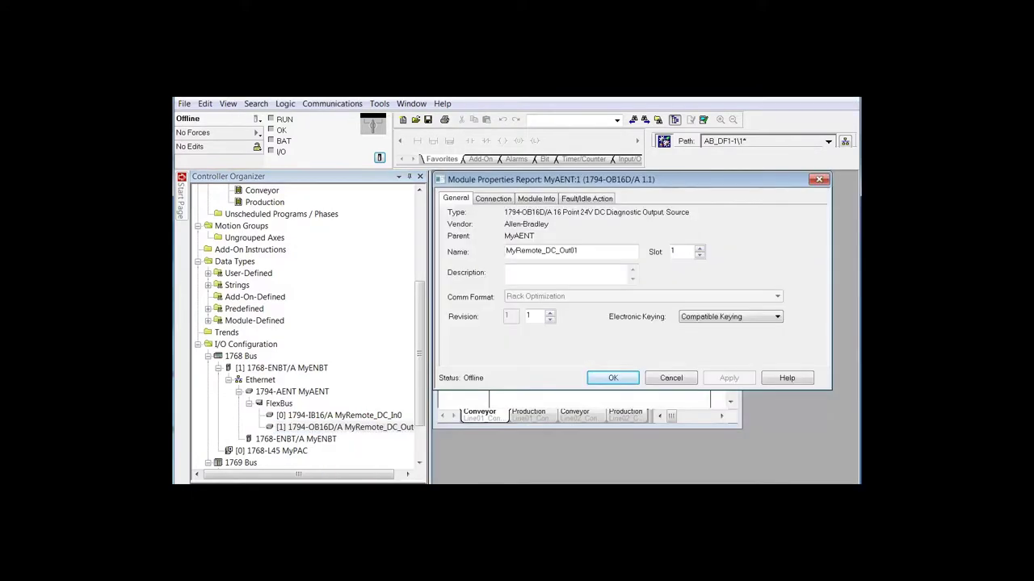
left_click(493, 199)
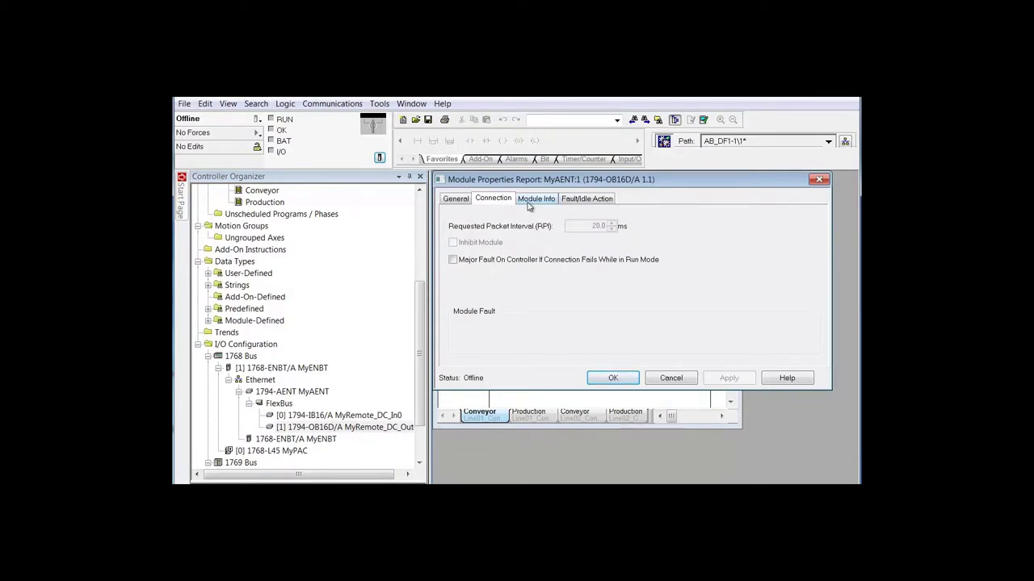
left_click(456, 198)
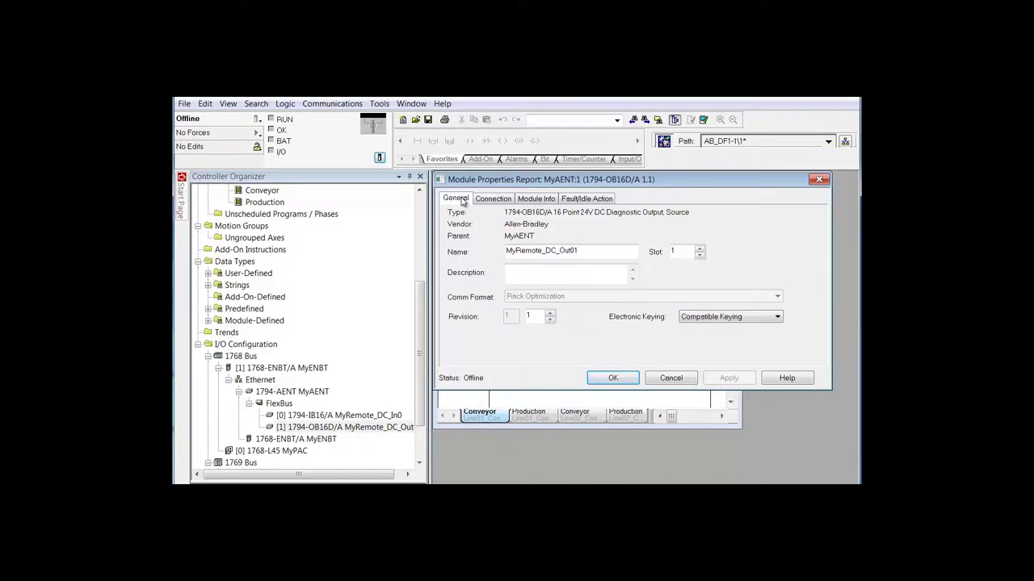
left_click(661, 380)
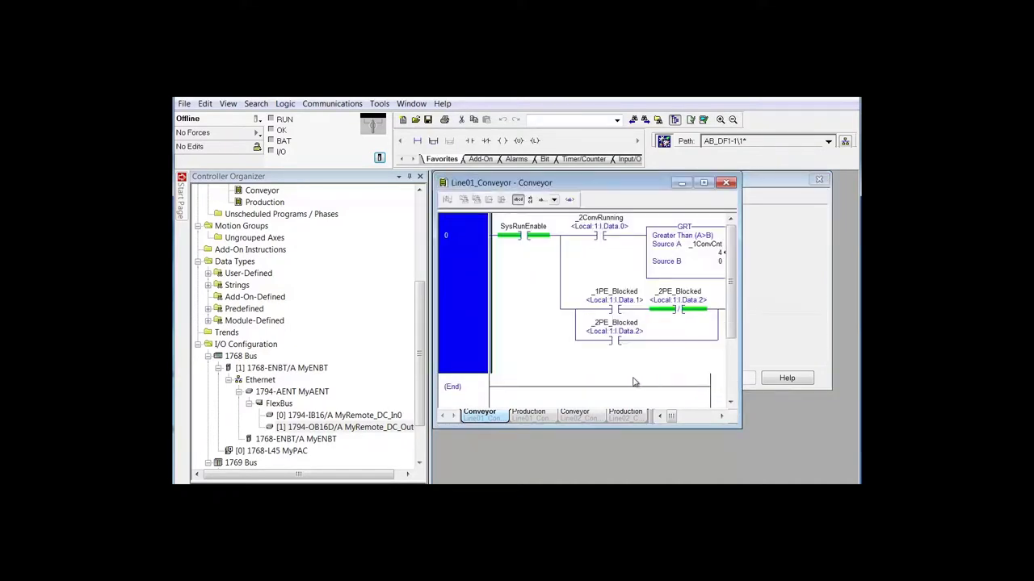
Step: Open the properties of the 1794-AENT adapter MyAENT and show its connection settings
right_click(300, 392)
left_click(339, 517)
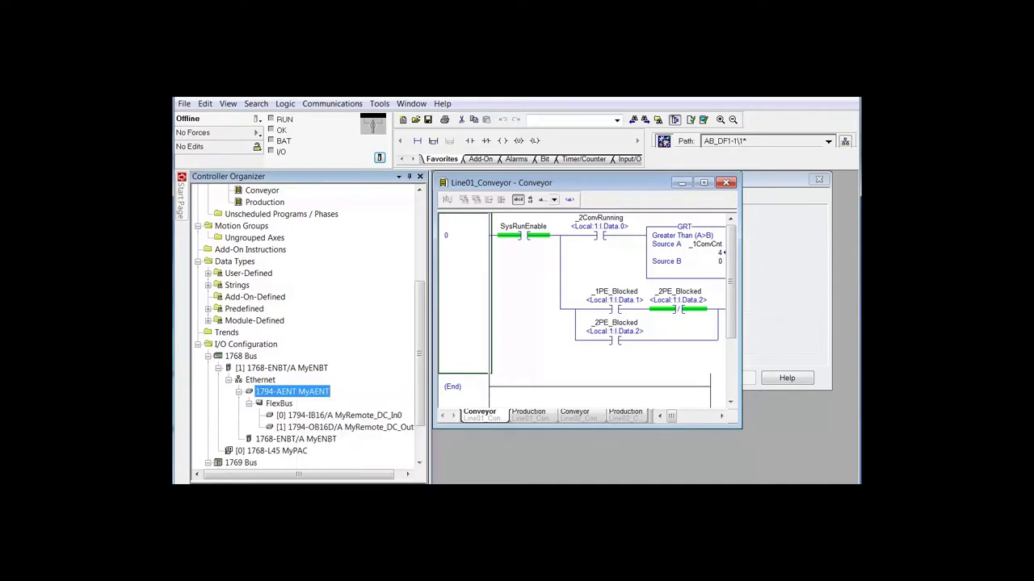
left_click(498, 204)
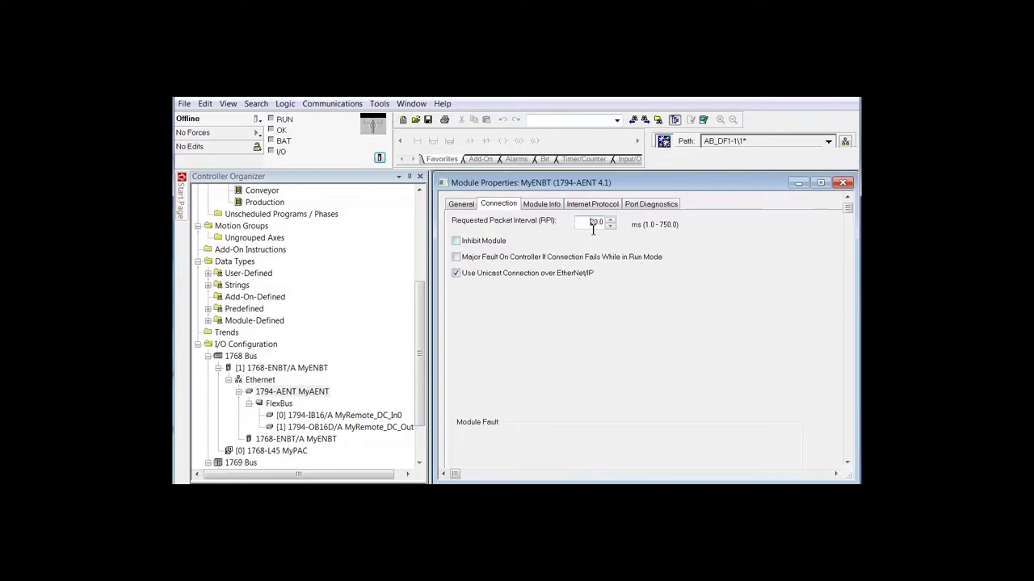
Step: Set MyAENT's requested packet interval to 40.0 ms, accept it, and close the 1794-IB16 module's open properties without changes
left_click_drag(591, 223, 598, 222)
type("4")
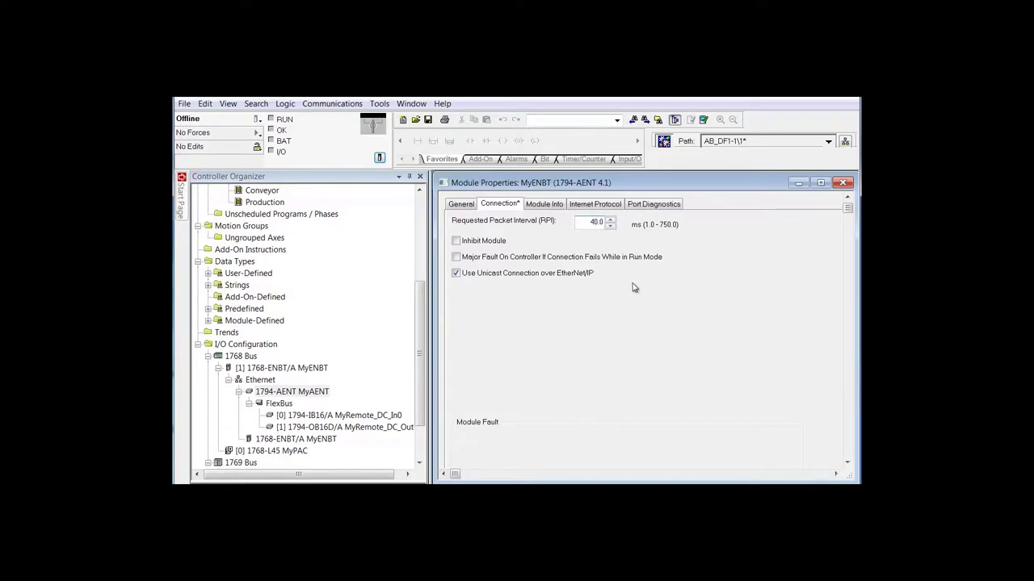
left_click_drag(672, 192, 664, 179)
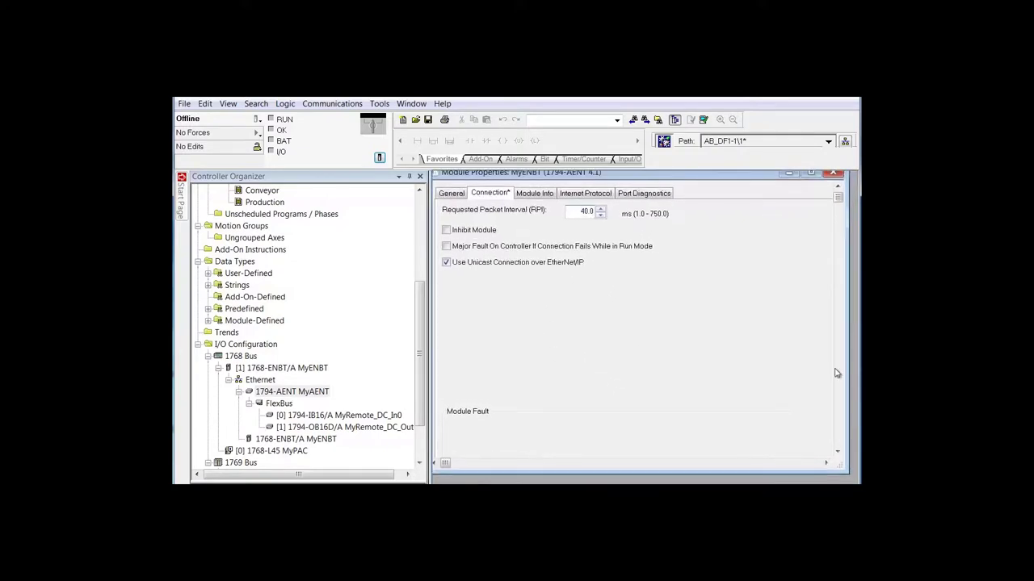
scroll(835, 369, "down", 2)
left_click(751, 448)
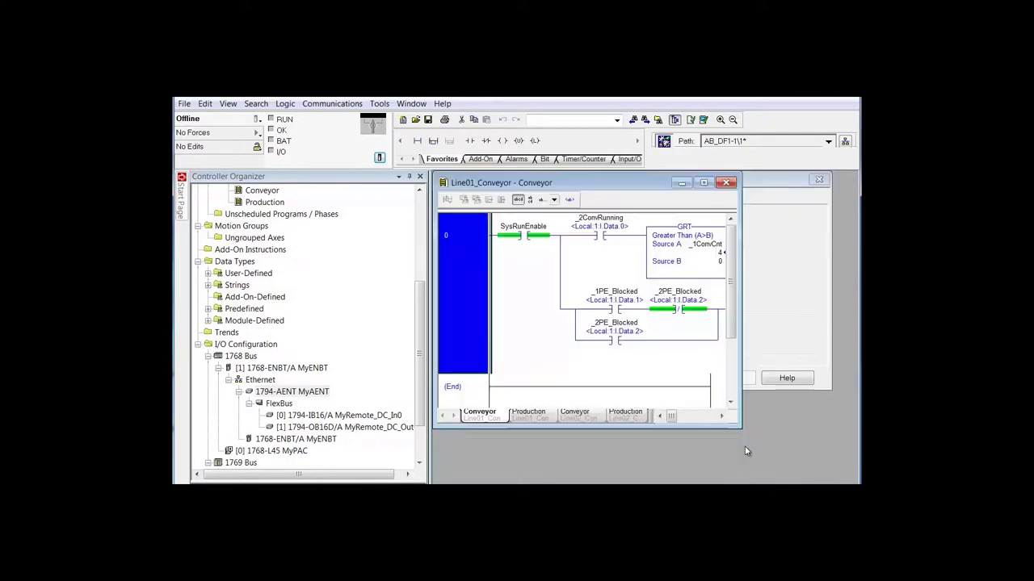
left_click(772, 211)
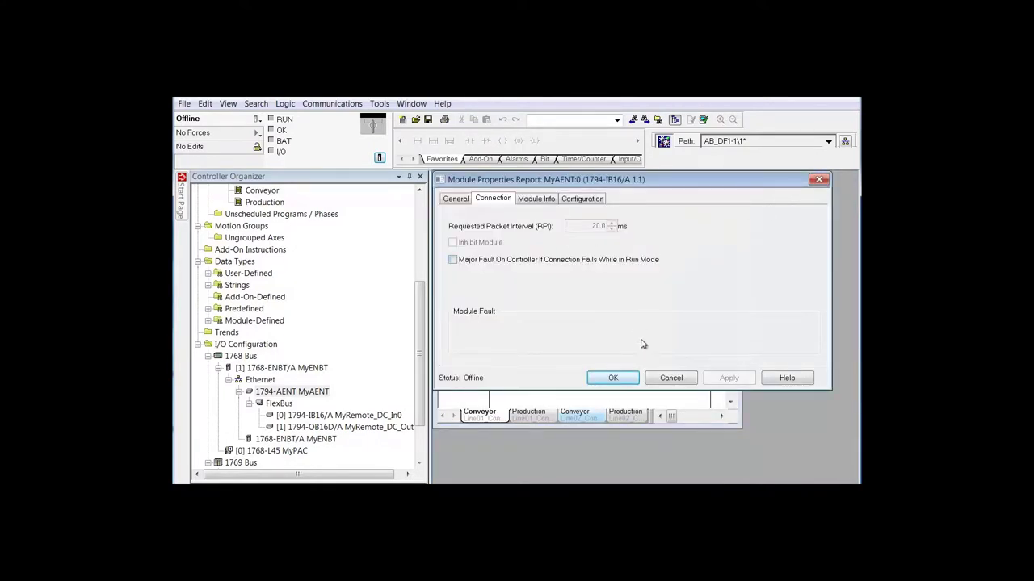
left_click(671, 378)
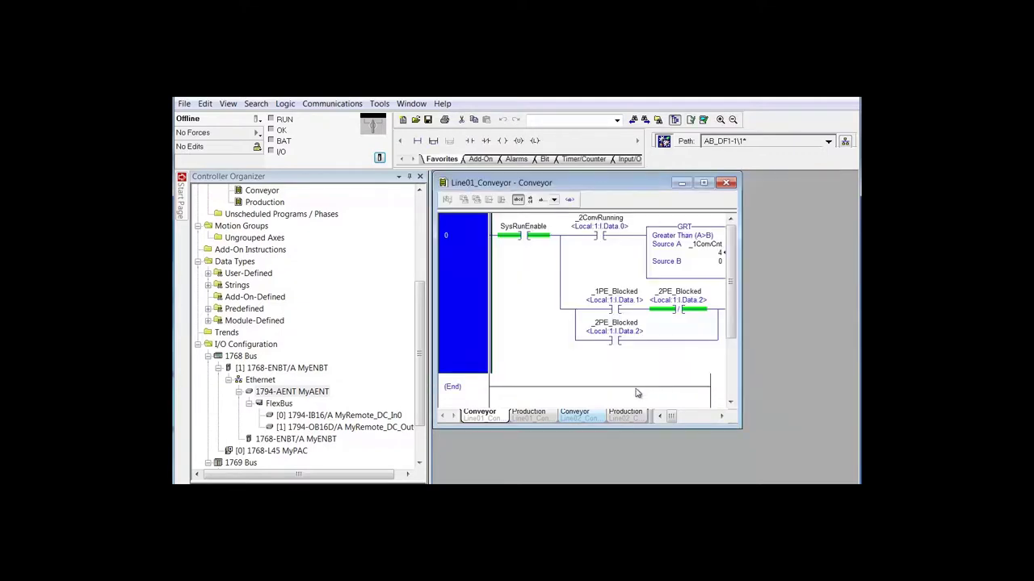
Step: Open the properties of the 1794-OB16D module MyRemote_DC_Out01 and check its connection's requested packet interval
right_click(299, 429)
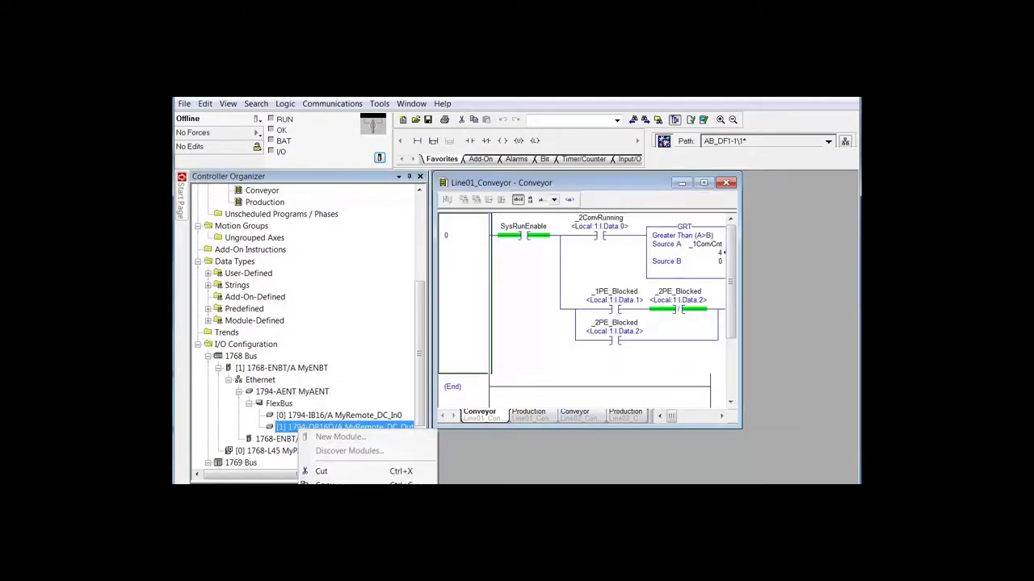
left_click(339, 540)
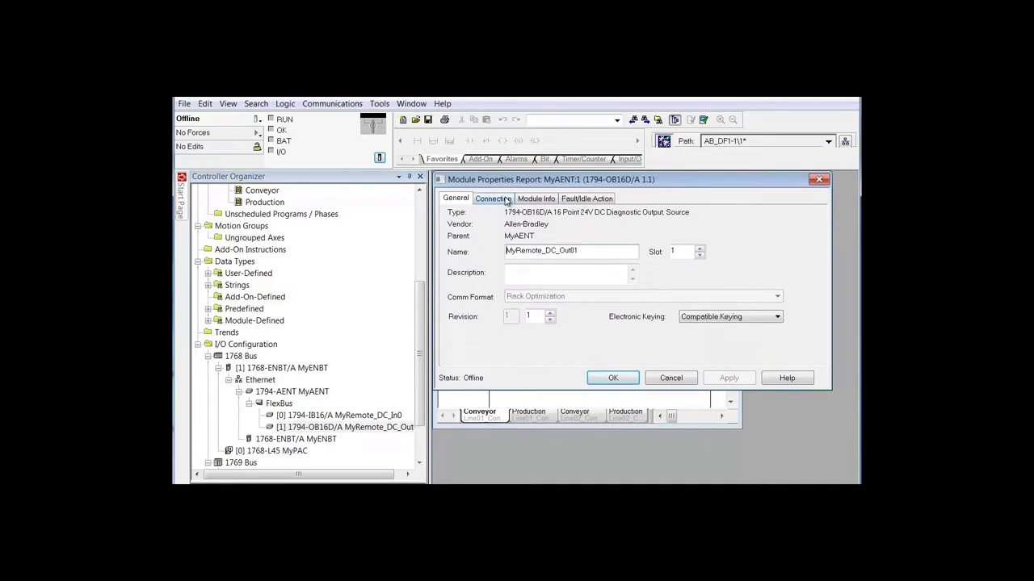
left_click(509, 201)
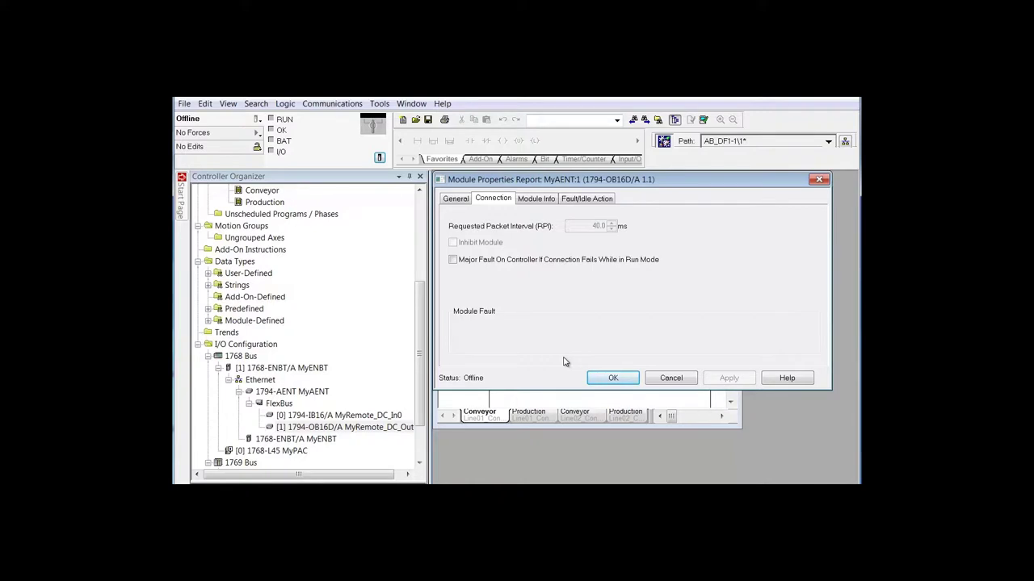
Step: Review MyRemote_DC_Out01's module info, fault/idle action and the safe state options for point 0, then close without changes
left_click(538, 200)
left_click(584, 201)
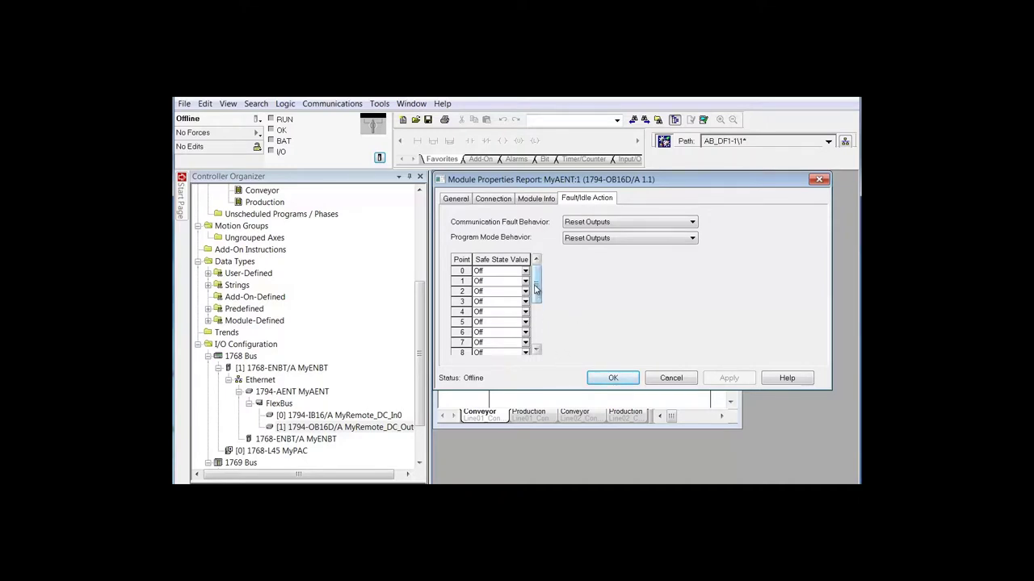
mouse_move(536, 282)
left_mouse_down()
mouse_move(536, 333)
mouse_move(536, 278)
left_mouse_up()
left_click(525, 272)
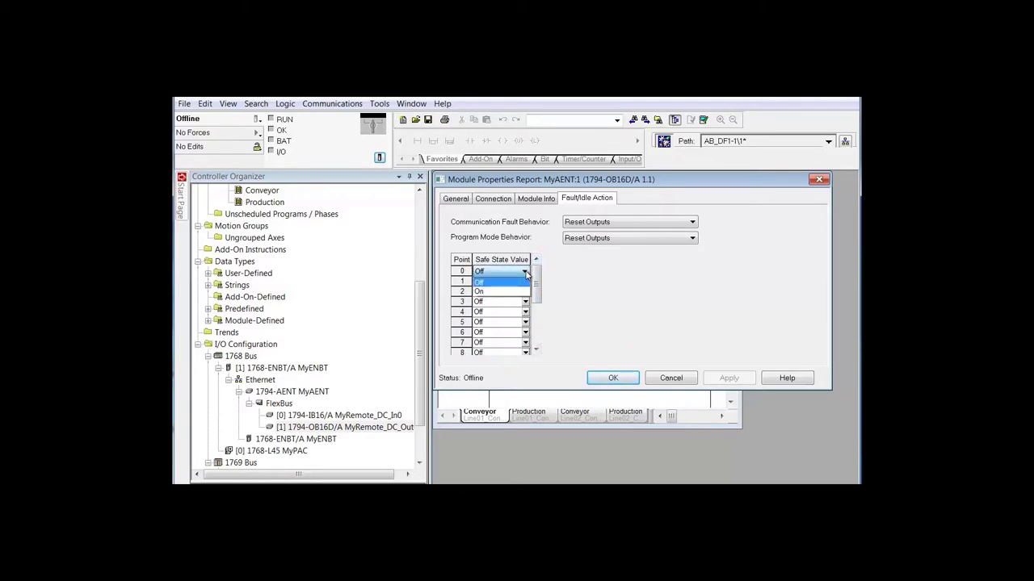
left_click(526, 281)
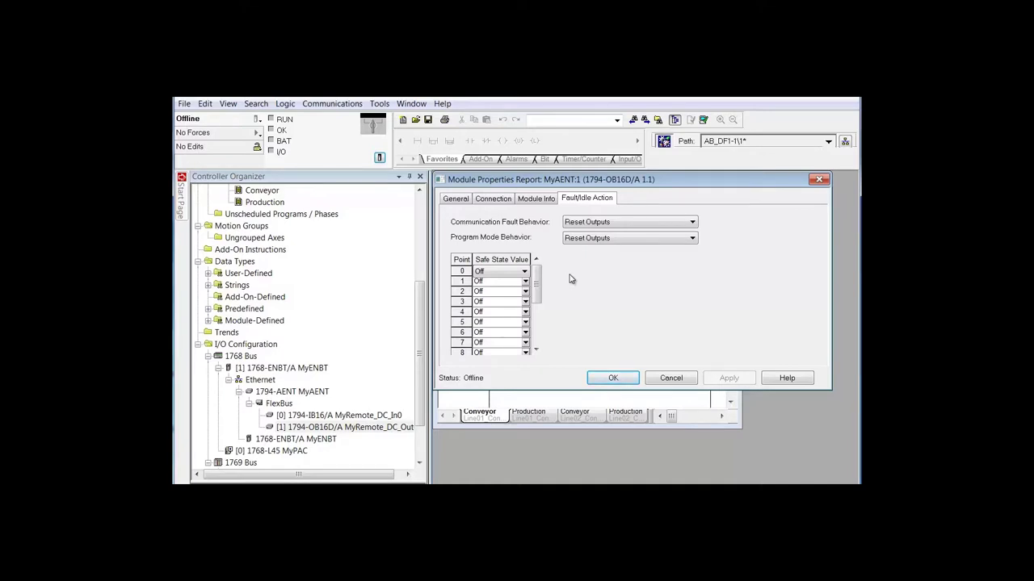
left_click(681, 379)
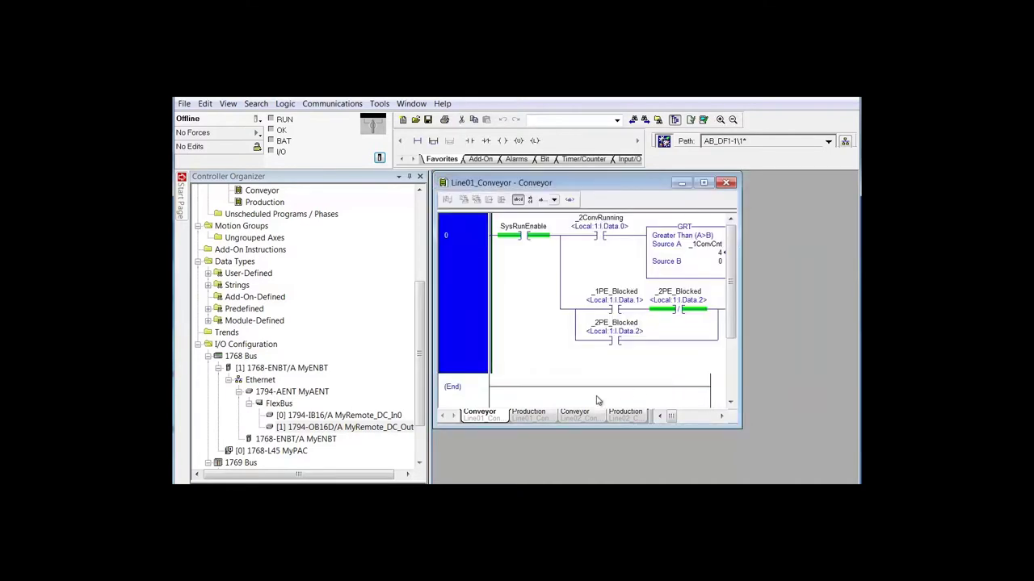
Step: Maximize the Line01_Conveyor routine and narrow the Controller Organizer to give the ladder rung more room
left_click_drag(741, 374, 855, 377)
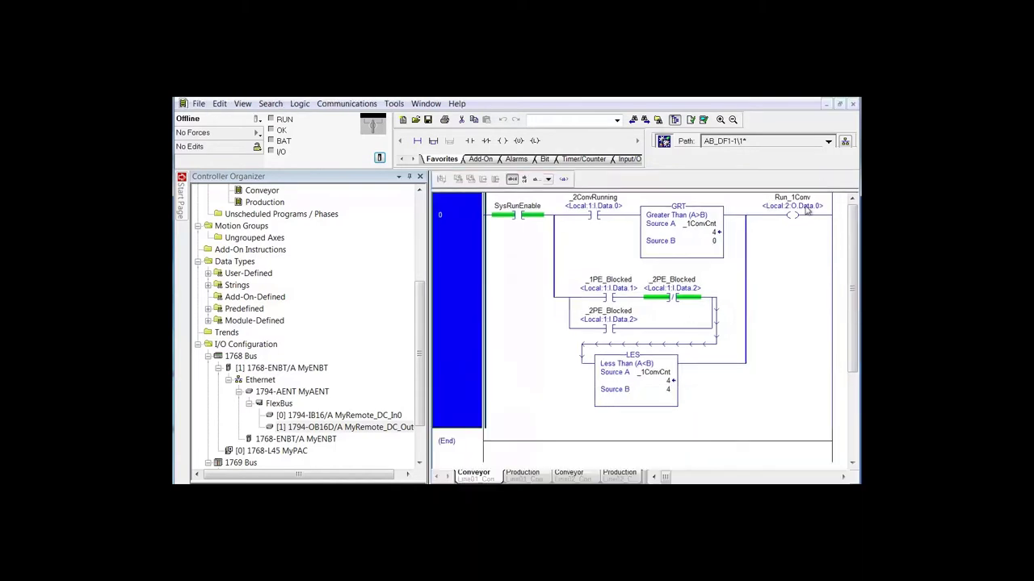
left_click(819, 182)
left_click_drag(428, 335, 327, 353)
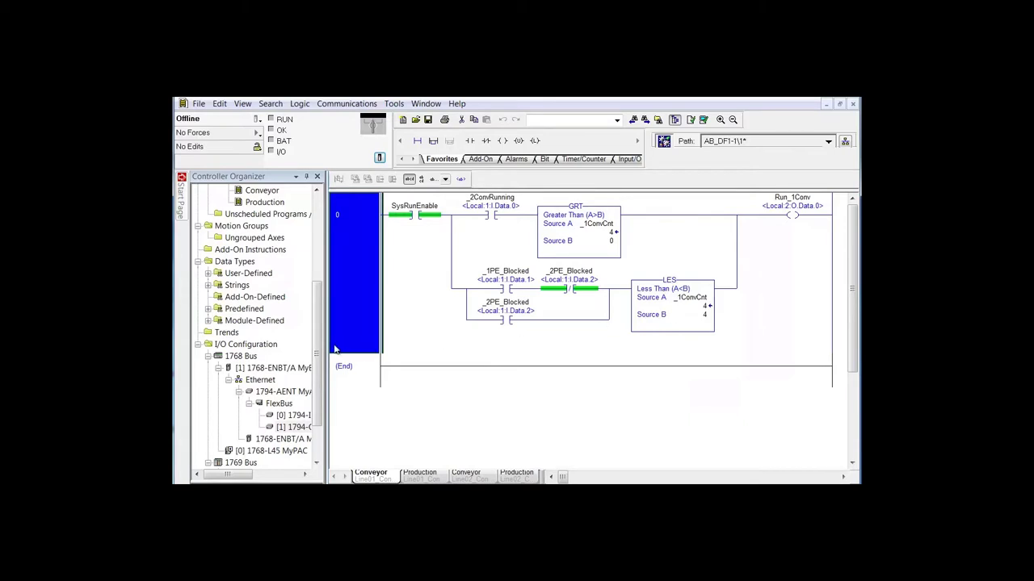
left_click_drag(326, 345, 437, 340)
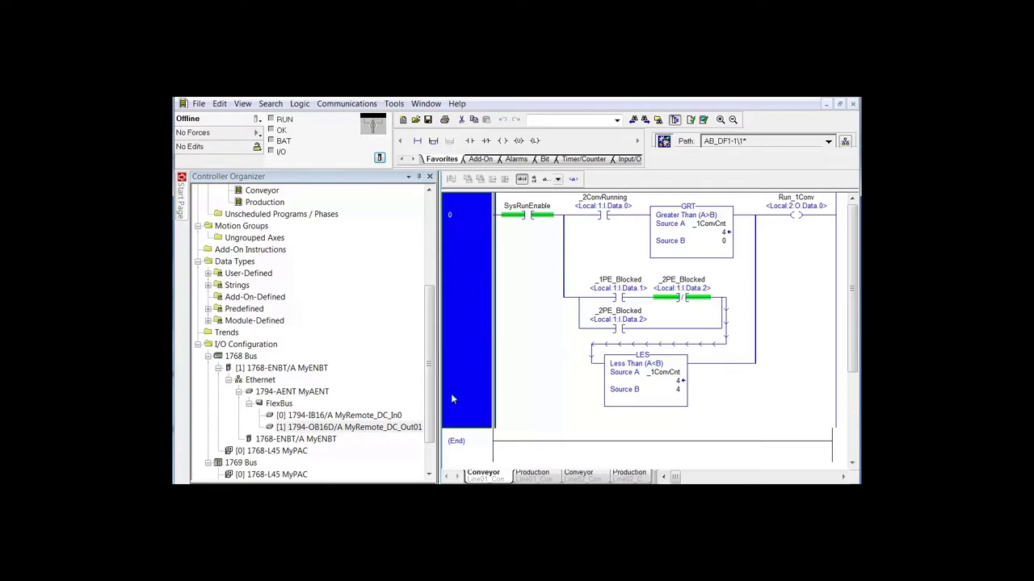
left_click_drag(440, 382, 340, 381)
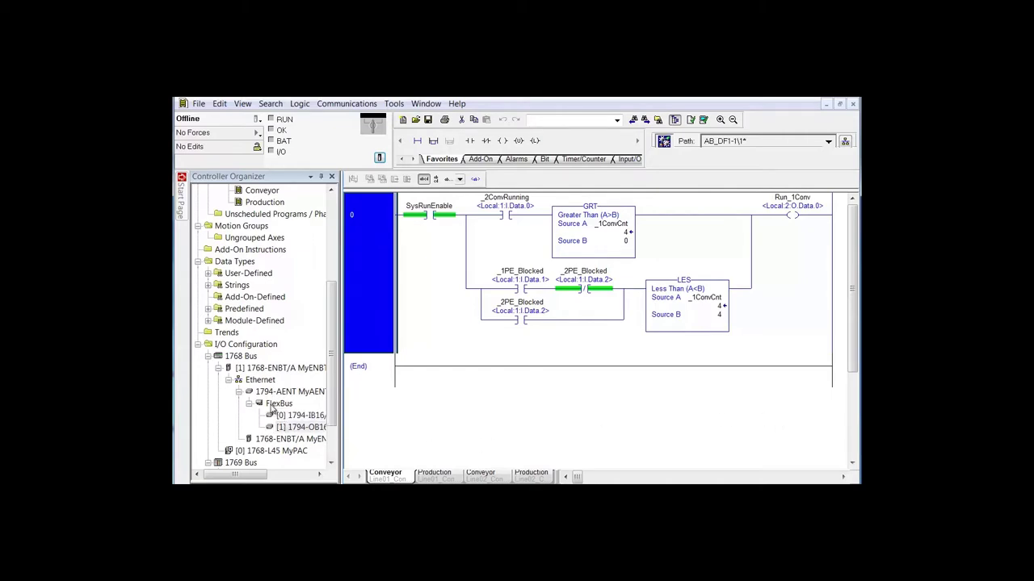
Step: Browse the full catalog of module types available for the Ethernet network under the 1768-ENBT and close it without adding any
right_click(259, 381)
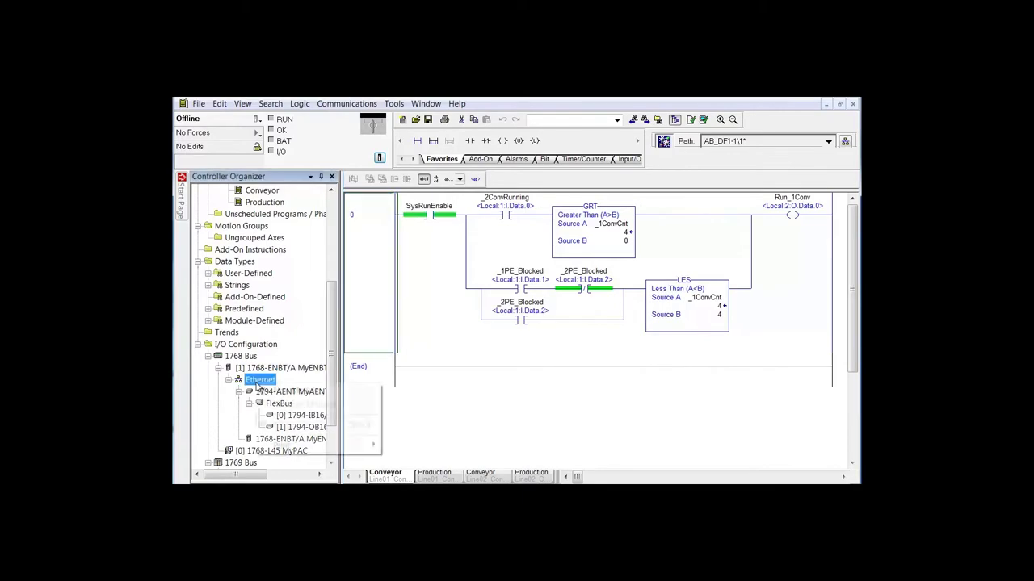
left_click(284, 390)
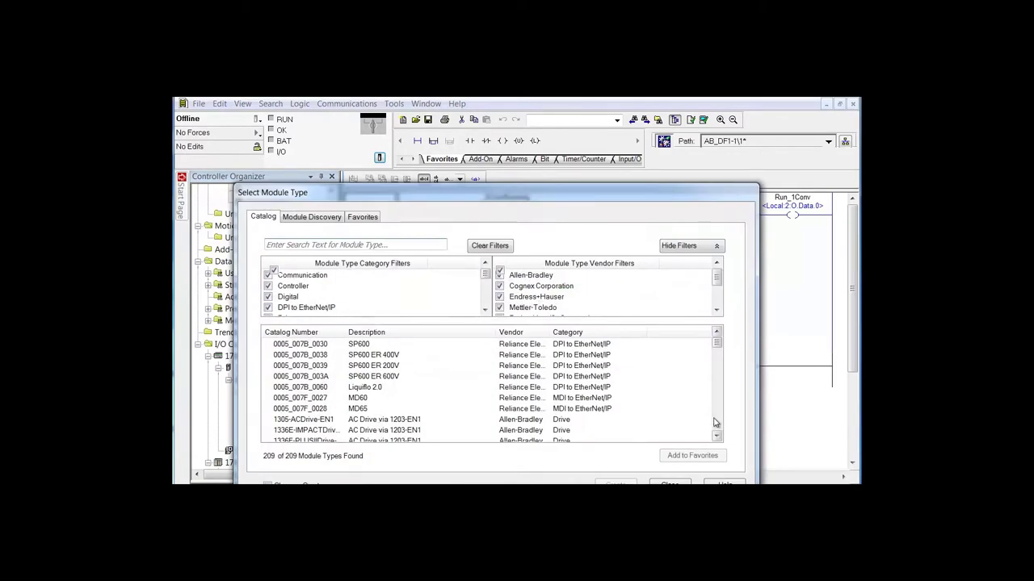
scroll(714, 423, "down", 5)
scroll(715, 422, "down", 15)
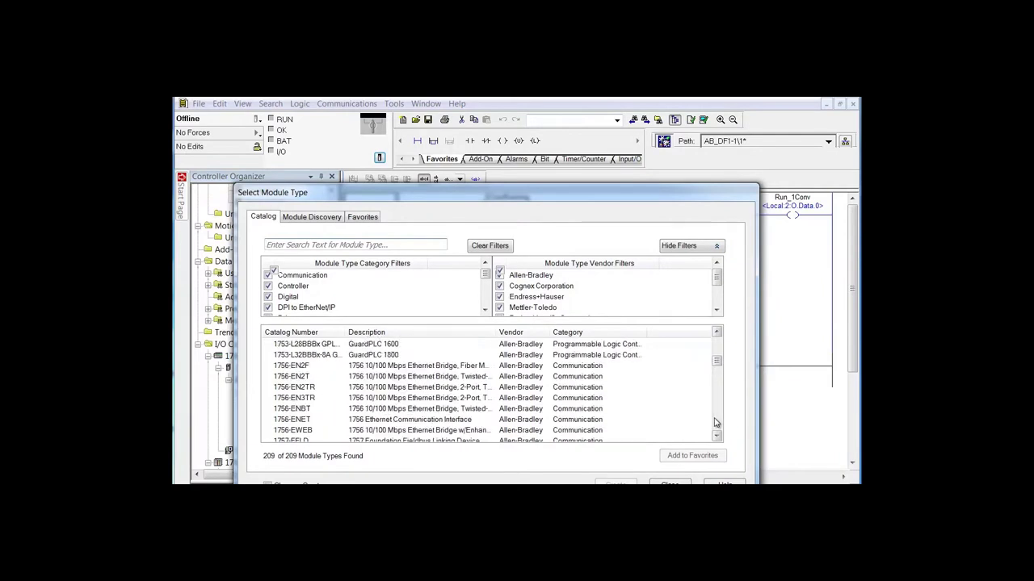
scroll(714, 423, "down", 15)
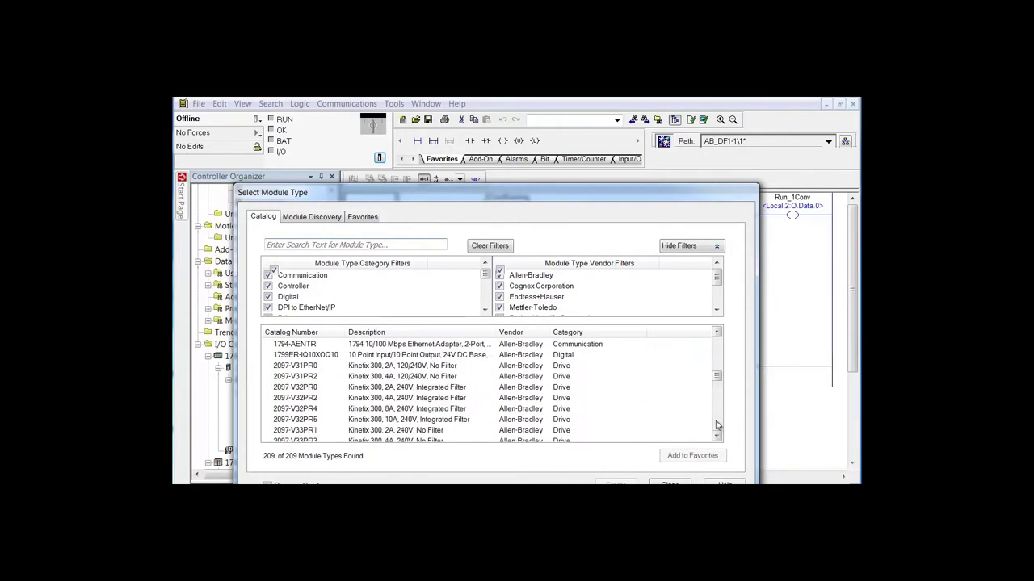
scroll(717, 431, "down", 10)
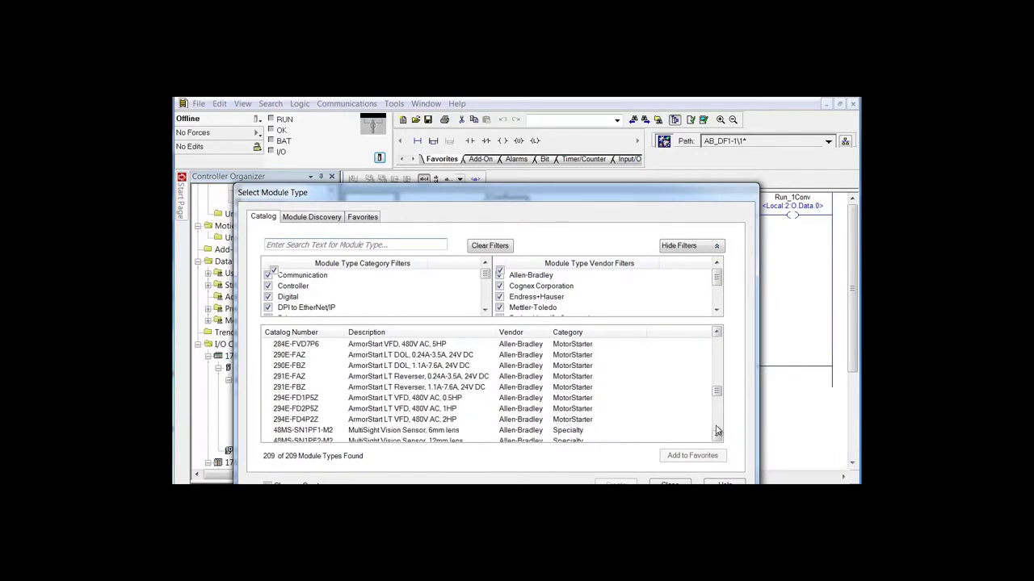
scroll(717, 431, "down", 5)
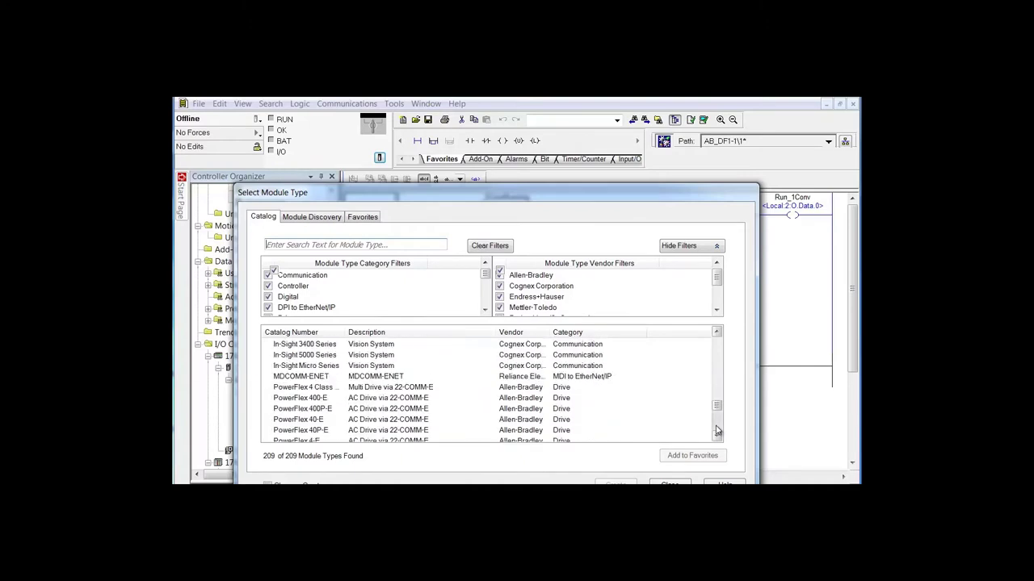
scroll(717, 432, "down", 3)
scroll(717, 434, "down", 8)
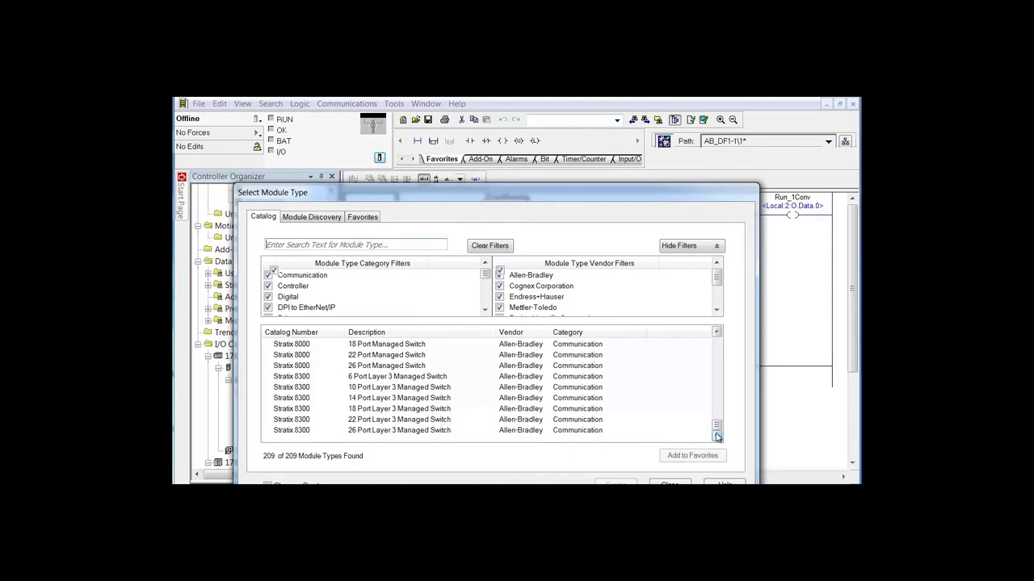
left_click(717, 344)
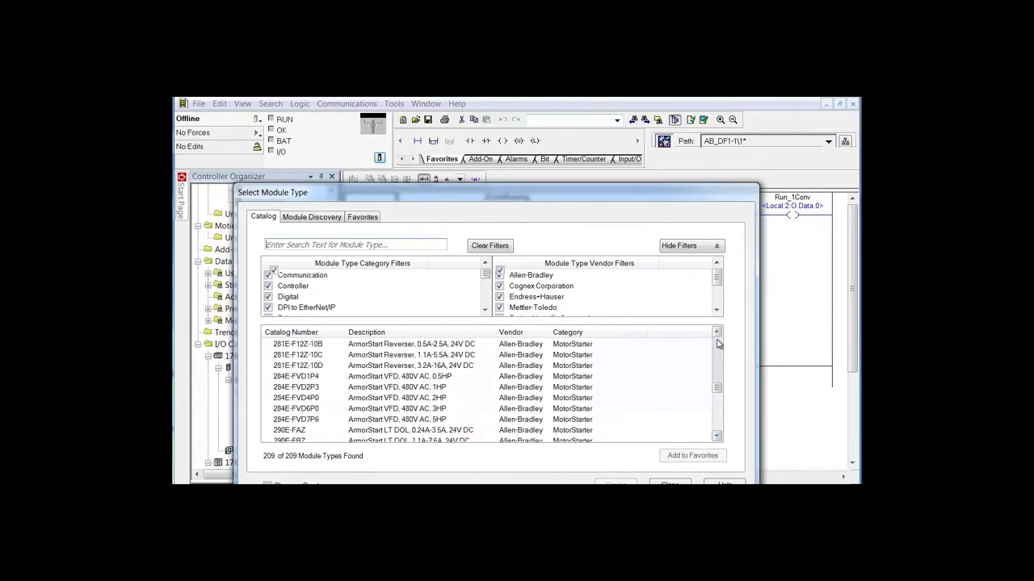
left_click(718, 344)
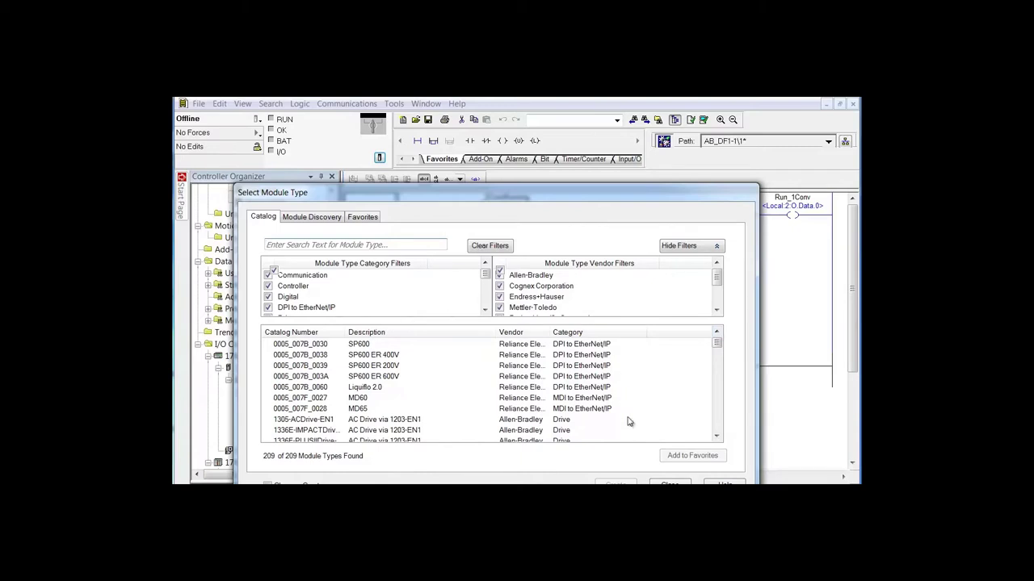
left_click(669, 483)
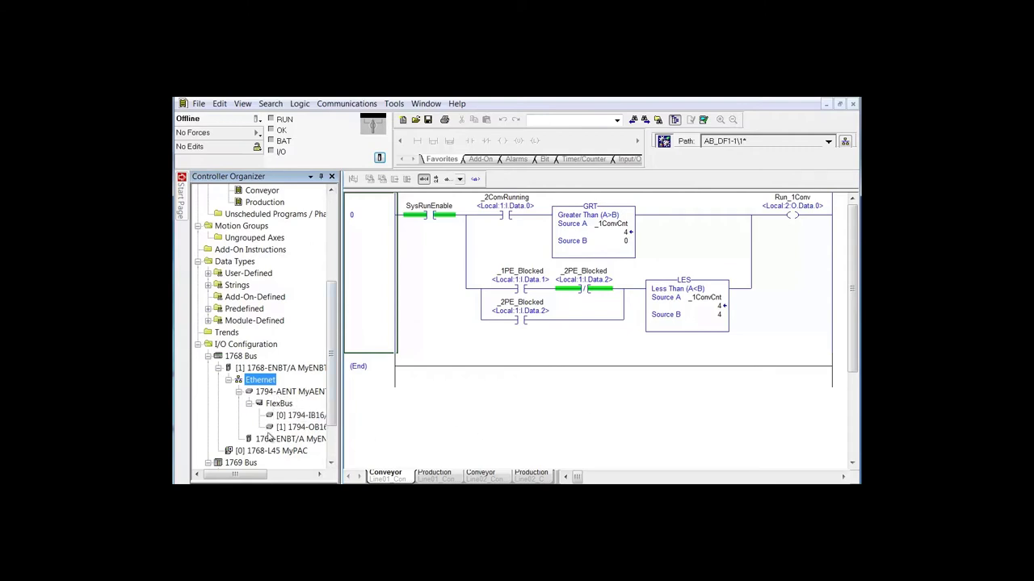
Step: View the module types offered for the 1769 Bus and close the catalog without adding any
left_click(331, 465)
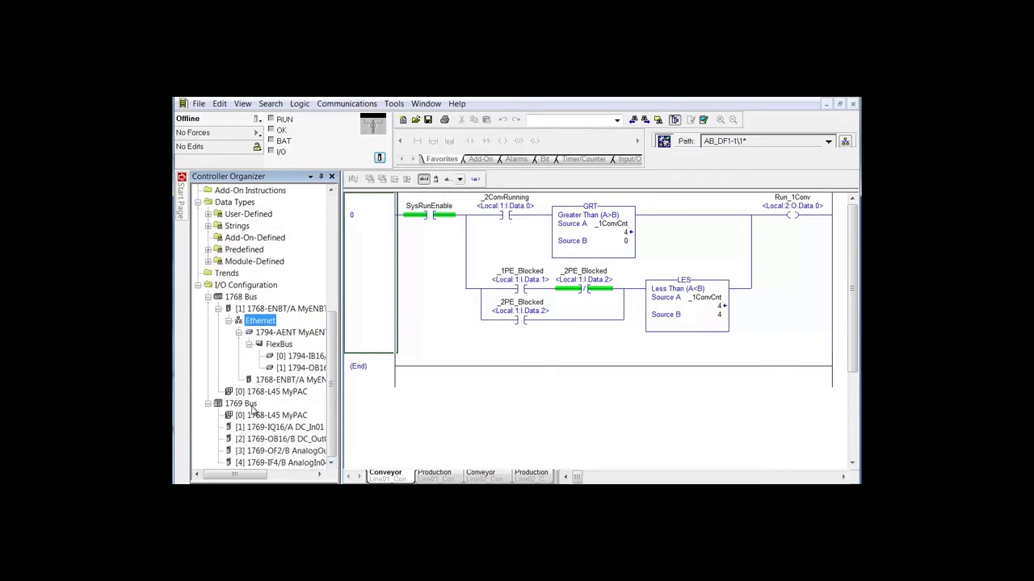
right_click(246, 404)
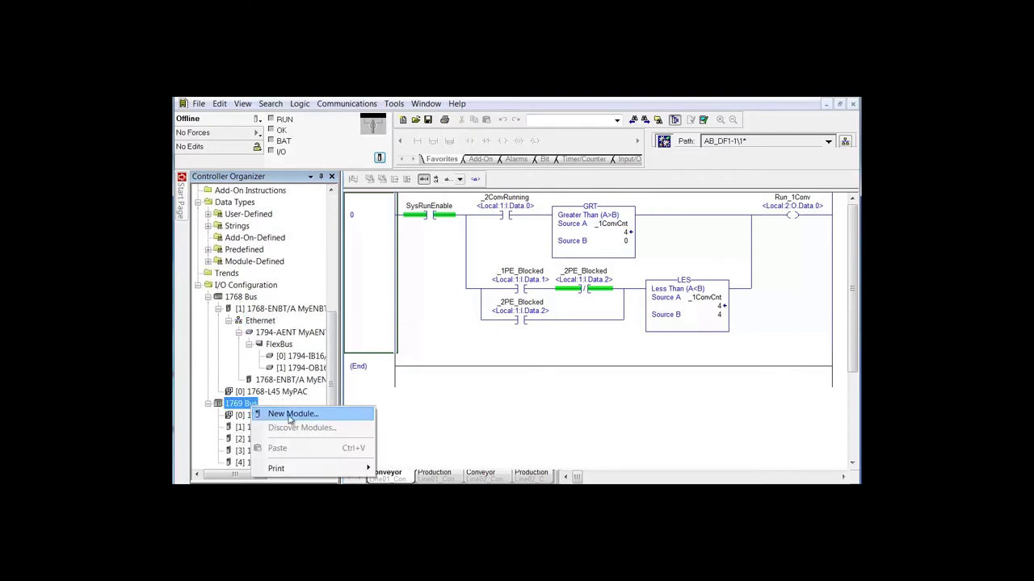
left_click(365, 416)
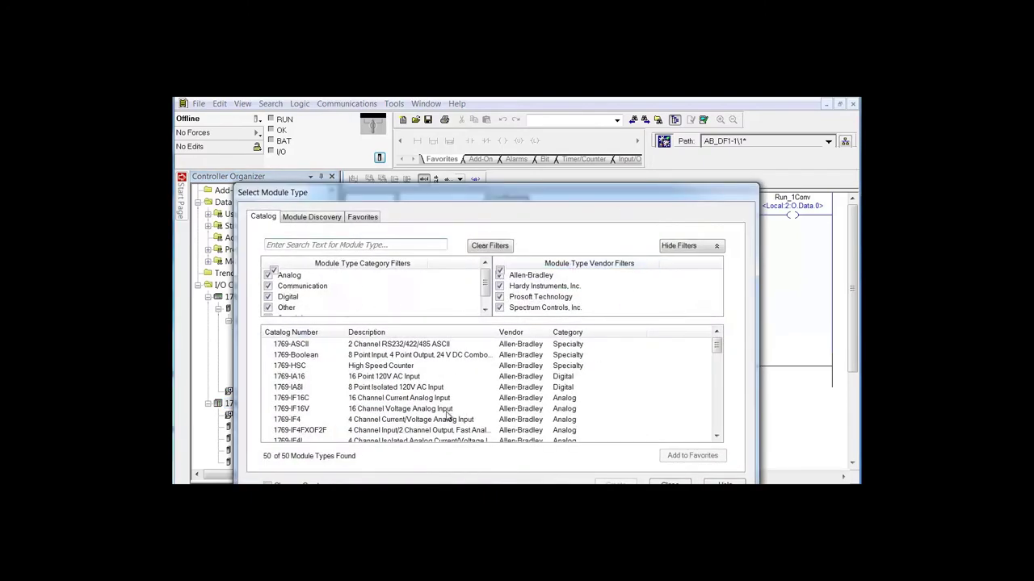
left_click(666, 482)
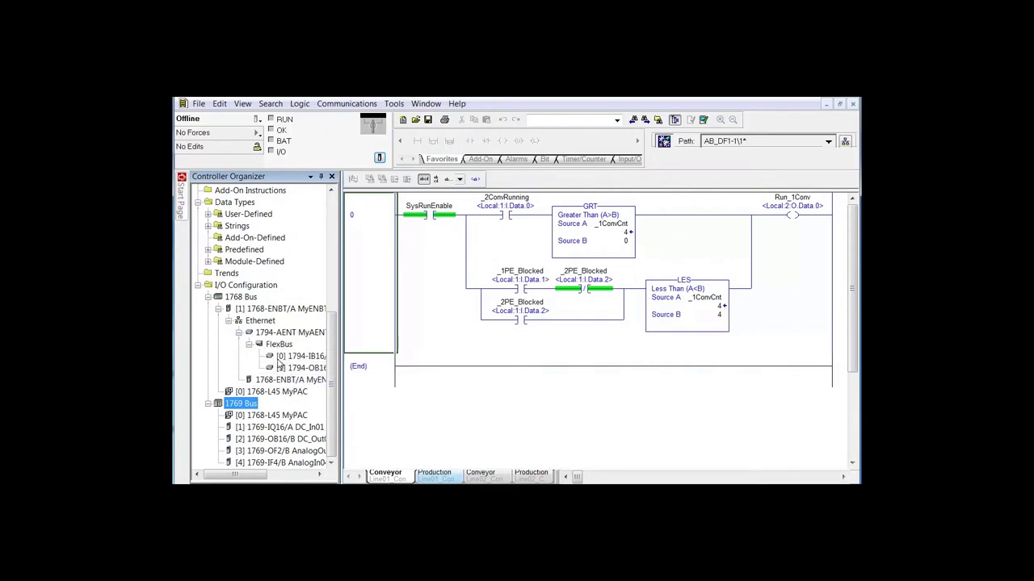
Step: Delete the modules MyRemote_DC_Out01 and MyRemote_DC_In0 from the FlexBus under MyAENT
right_click(295, 370)
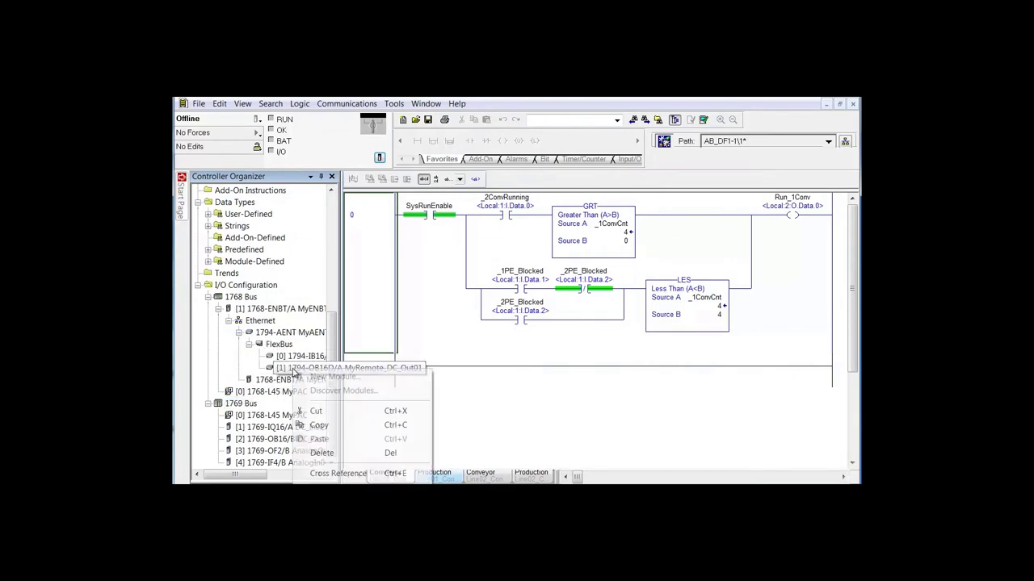
left_click(314, 452)
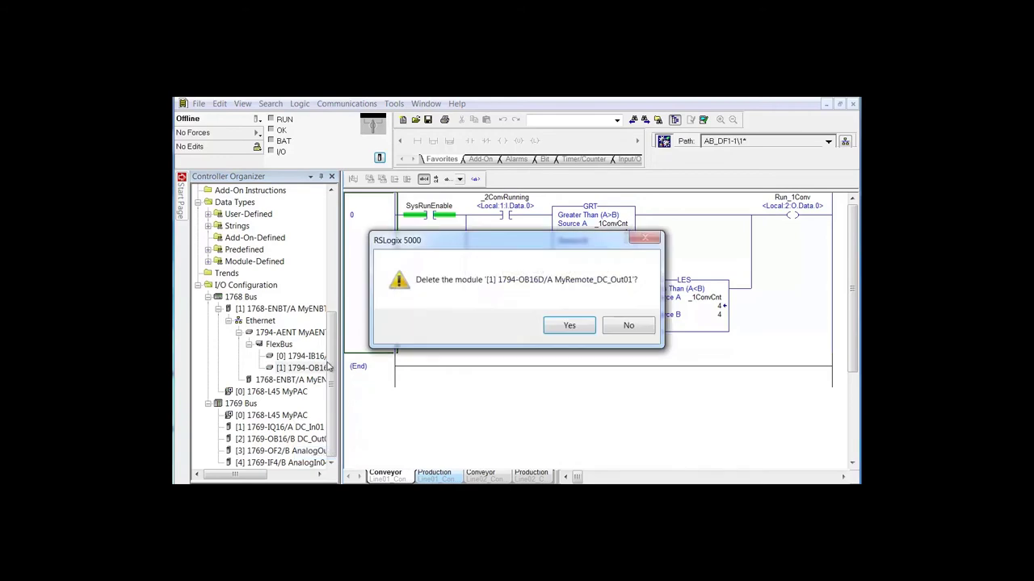
left_click(568, 324)
right_click(289, 371)
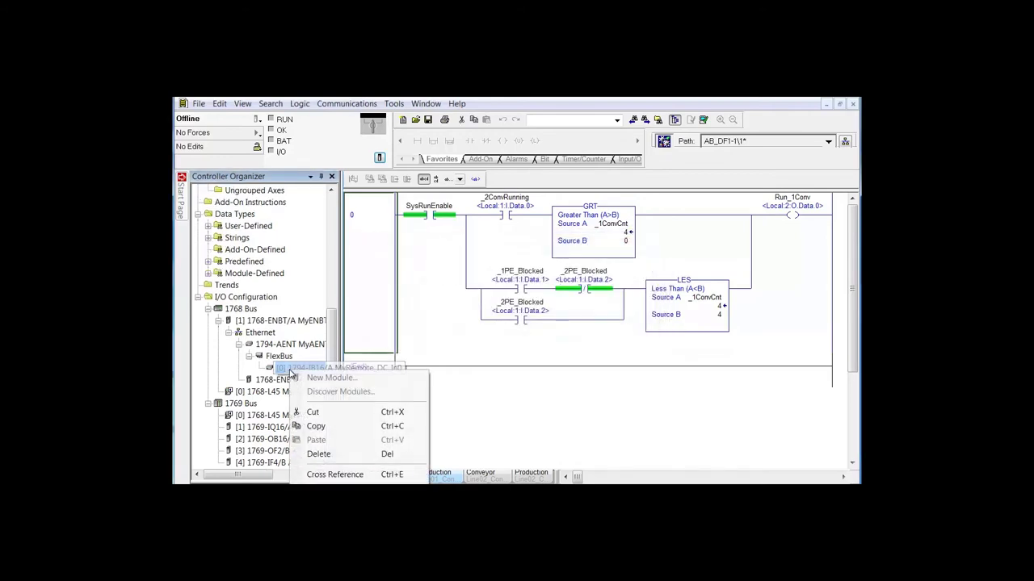
left_click(323, 454)
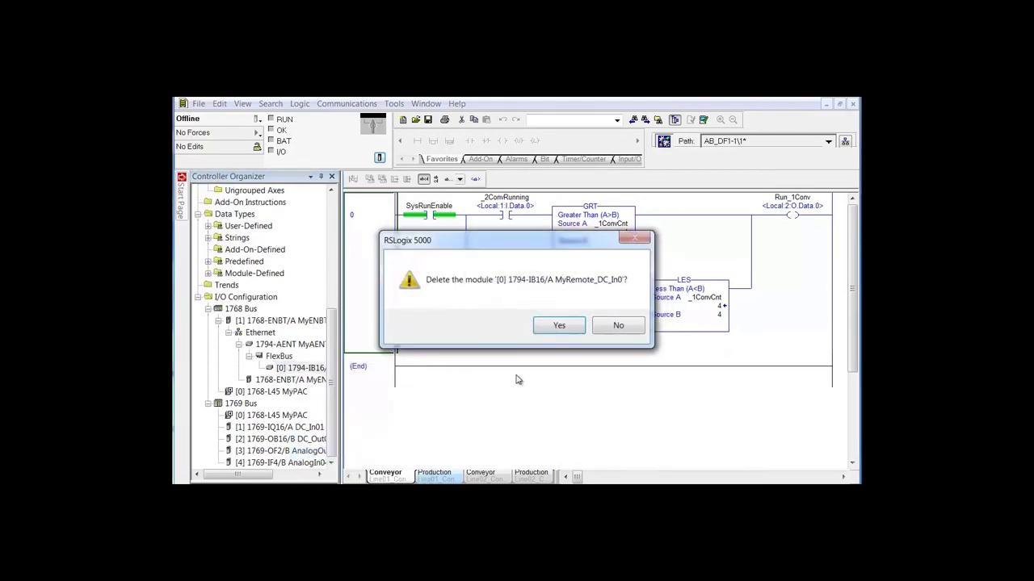
left_click(562, 326)
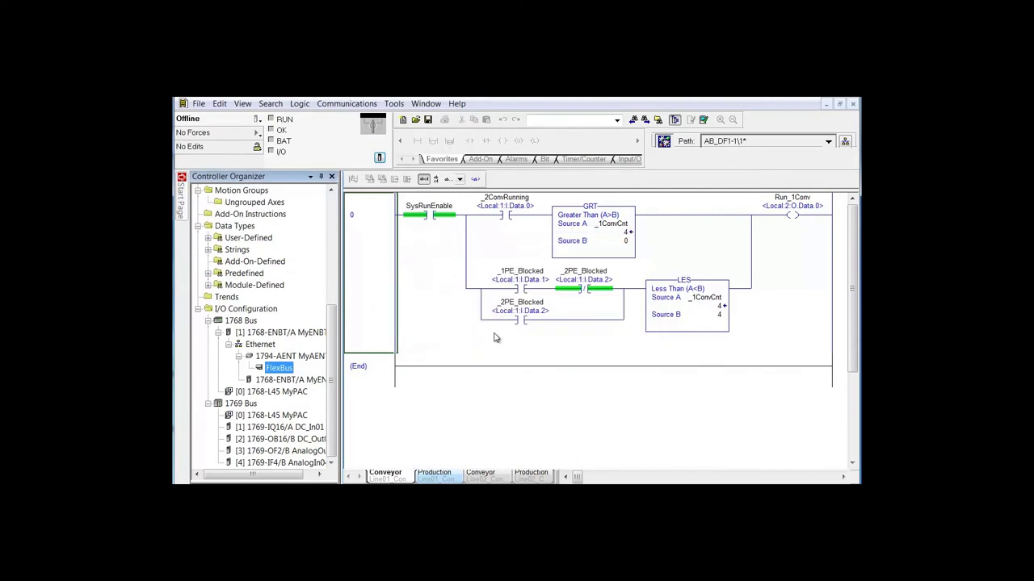
Step: Delete the 1794-AENT adapter MyAENT from the Ethernet network
right_click(271, 357)
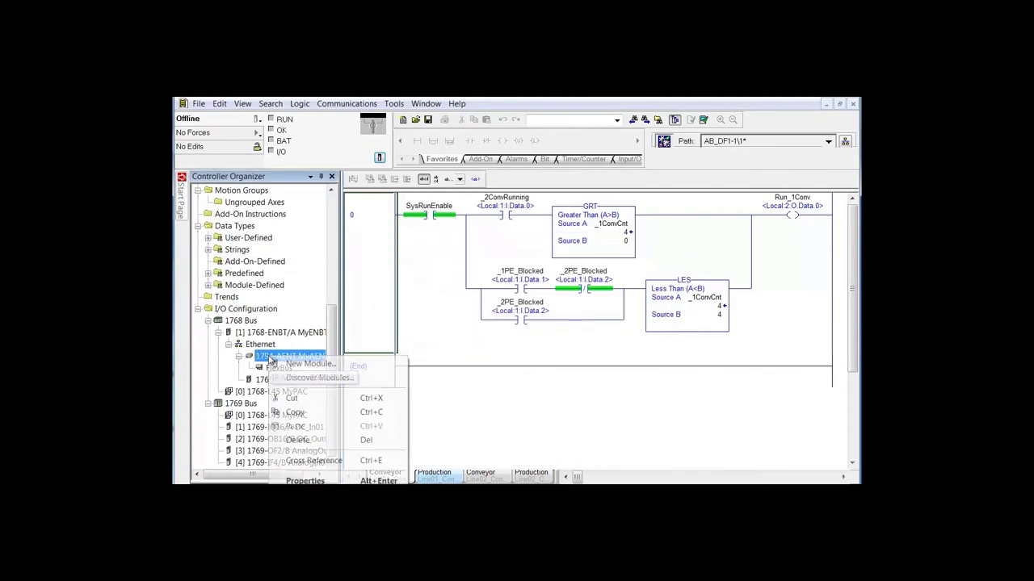
left_click(315, 443)
left_click(533, 326)
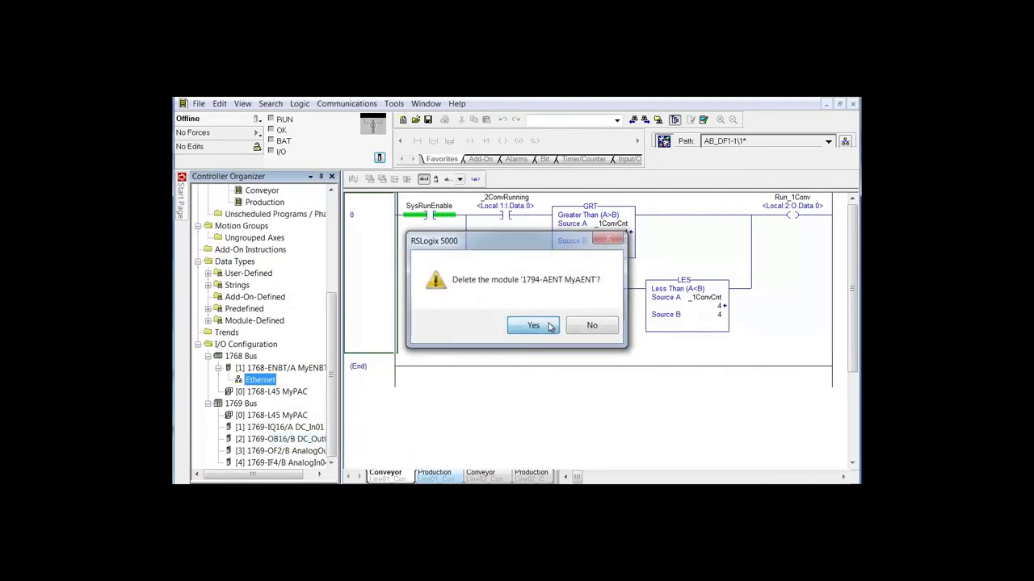